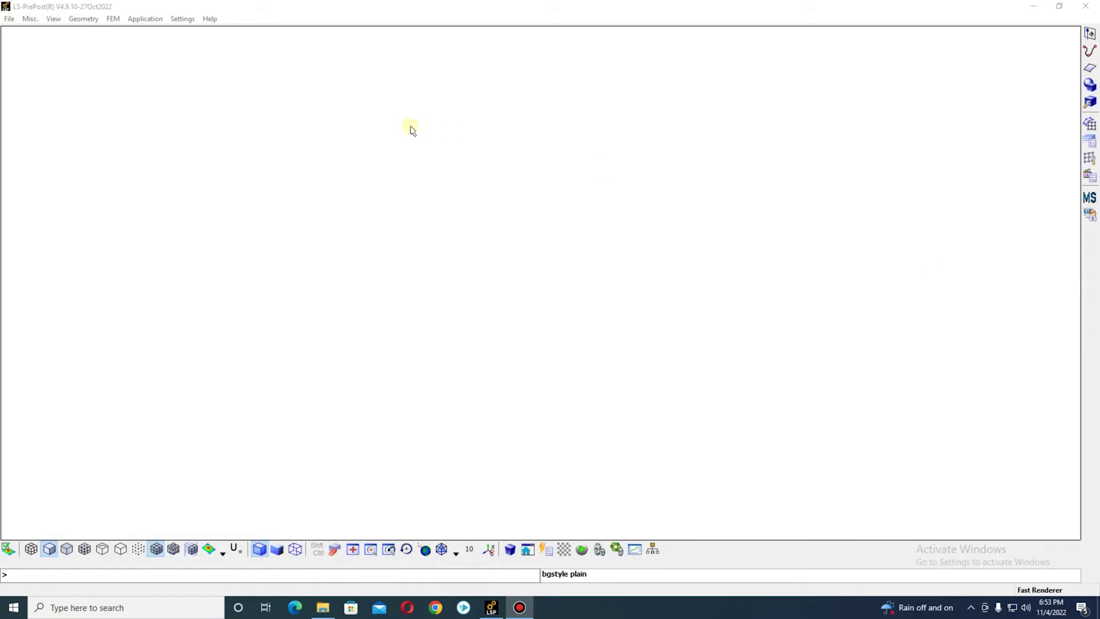
# Show both text and icons on the right and bottom toolbars.
pyautogui.click(53, 20)
pyautogui.moveTo(154, 182)
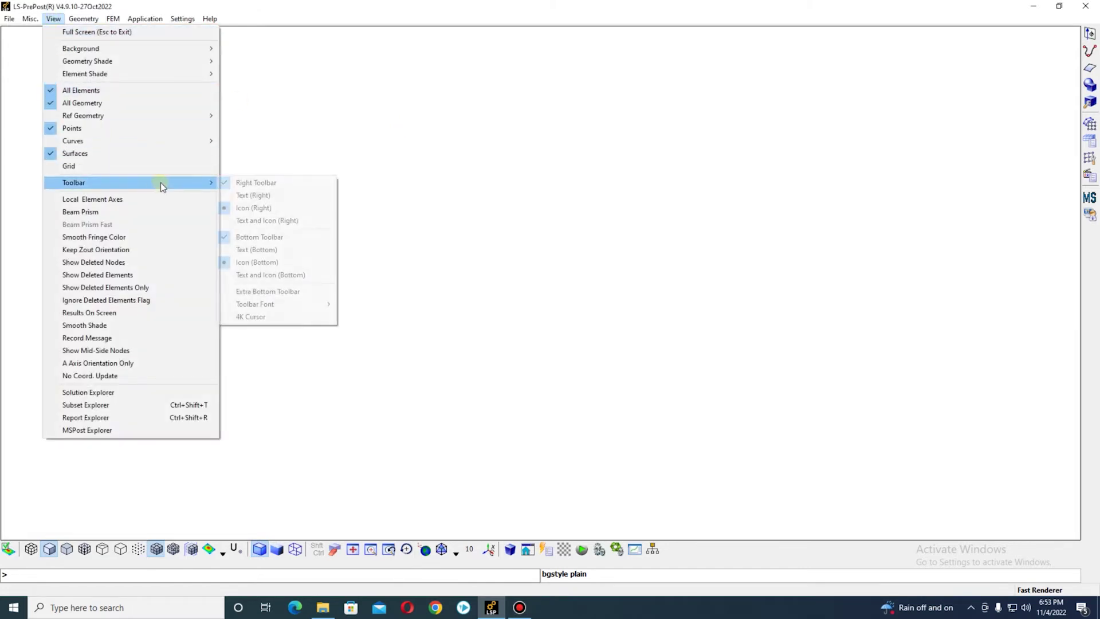
pyautogui.click(271, 221)
pyautogui.click(55, 19)
pyautogui.moveTo(148, 182)
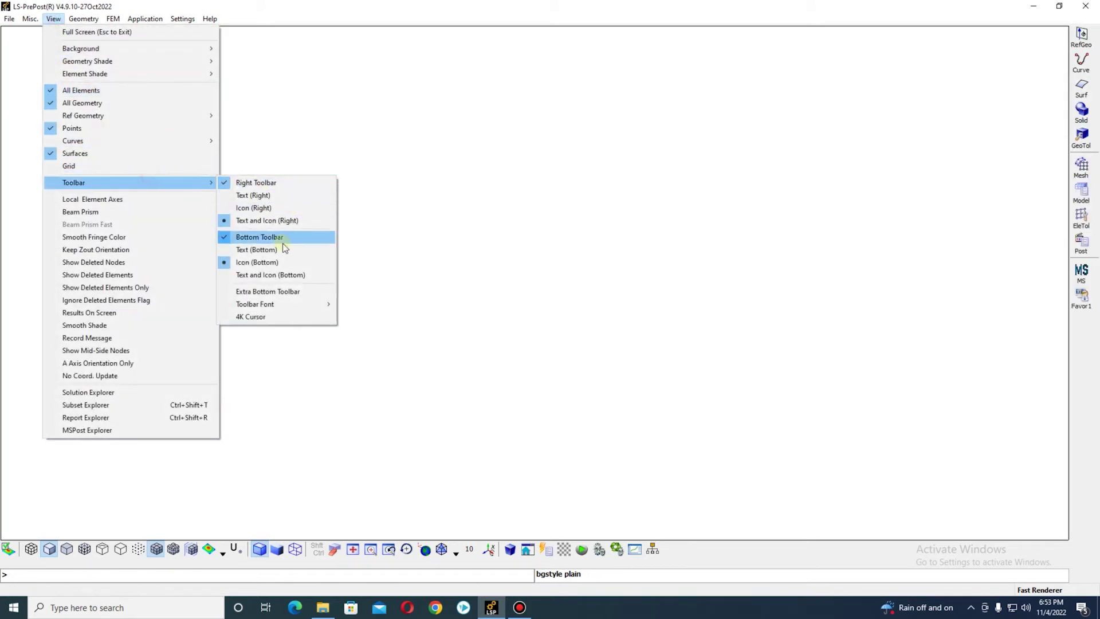
pyautogui.click(274, 276)
# Set the toolbar font size to 10.
pyautogui.click(54, 19)
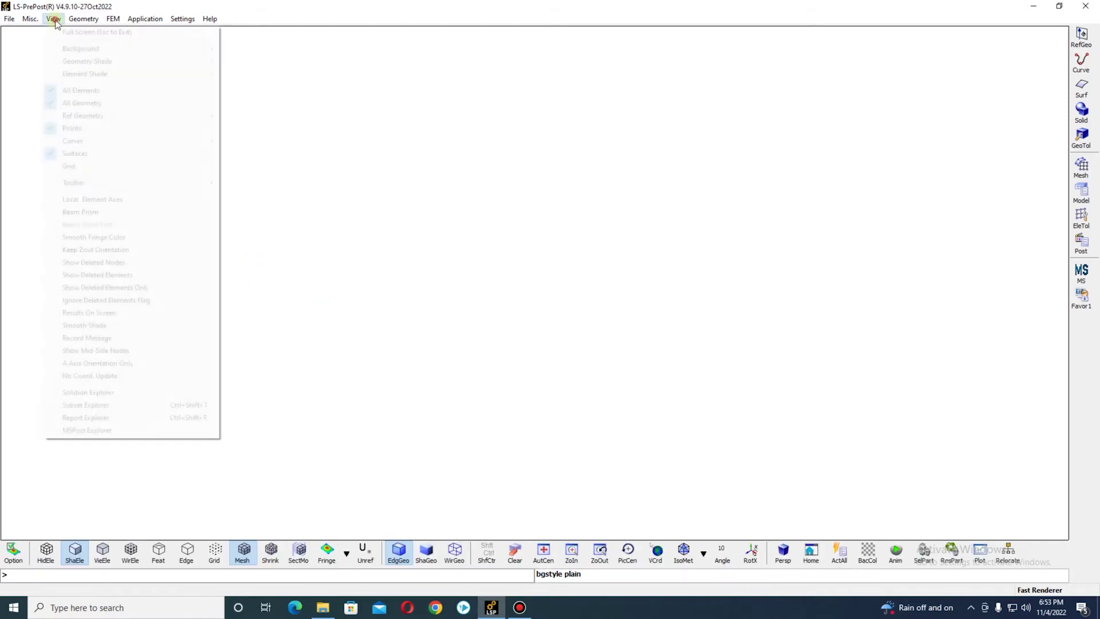
pyautogui.moveTo(111, 186)
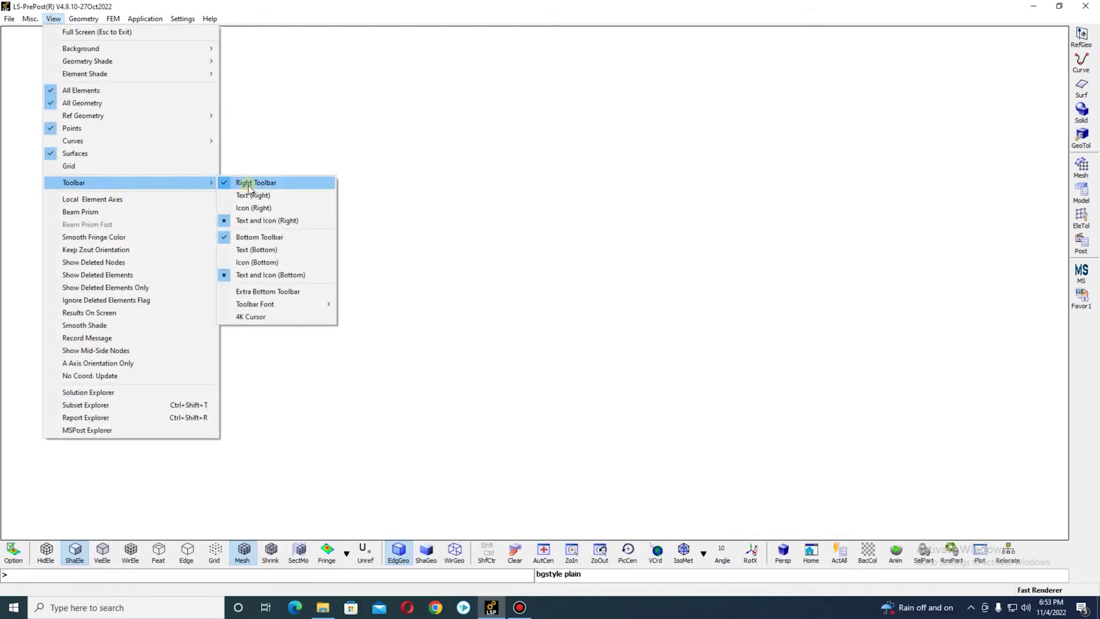
pyautogui.moveTo(284, 305)
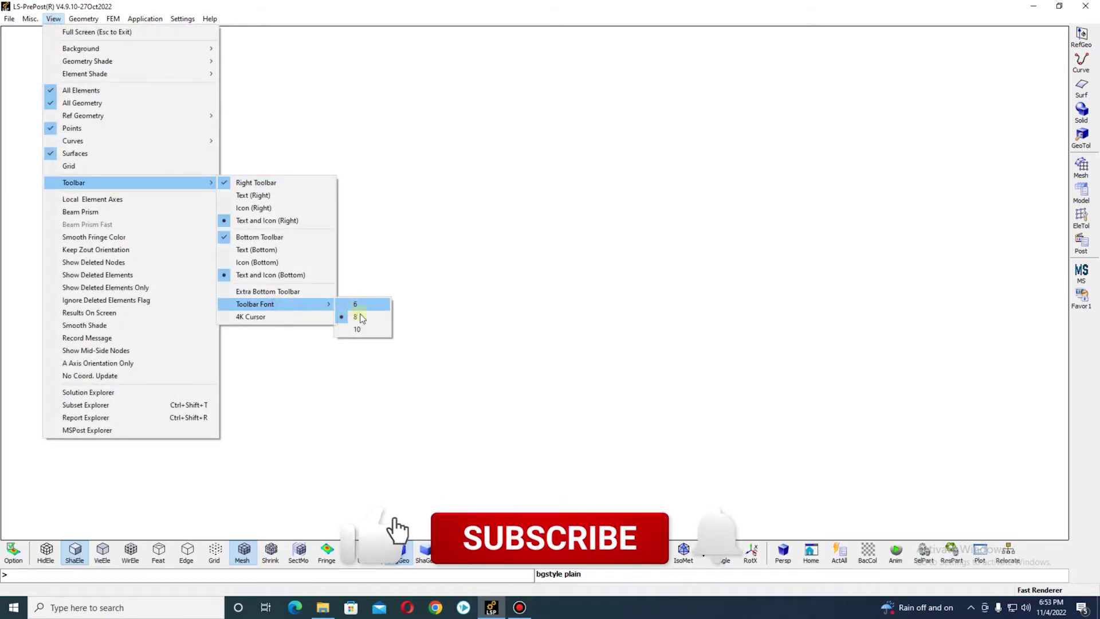
pyautogui.click(358, 329)
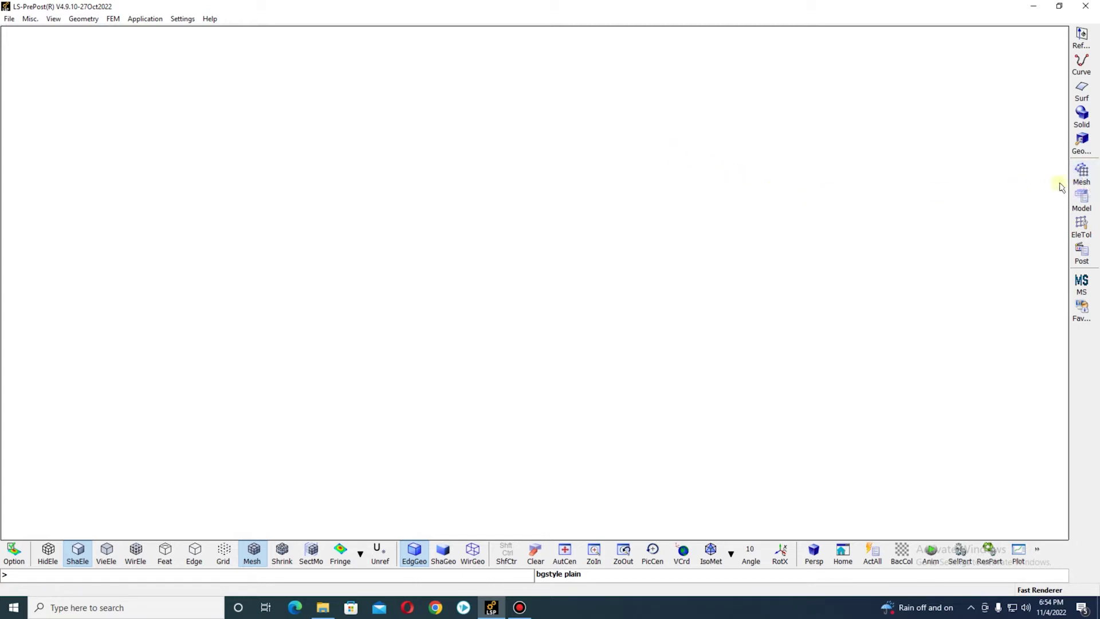
# Open the Shape Mesher from the mesh tools and choose Box Solid as the entity.
pyautogui.click(1087, 180)
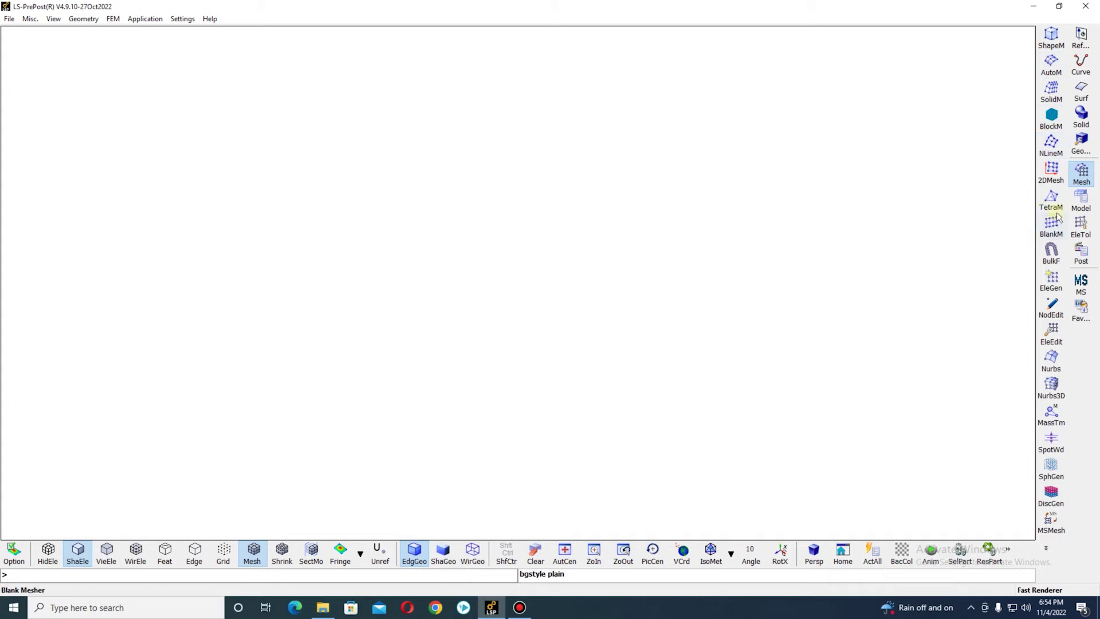
pyautogui.click(1052, 44)
pyautogui.moveTo(924, 53); pyautogui.dragTo(882, 56)
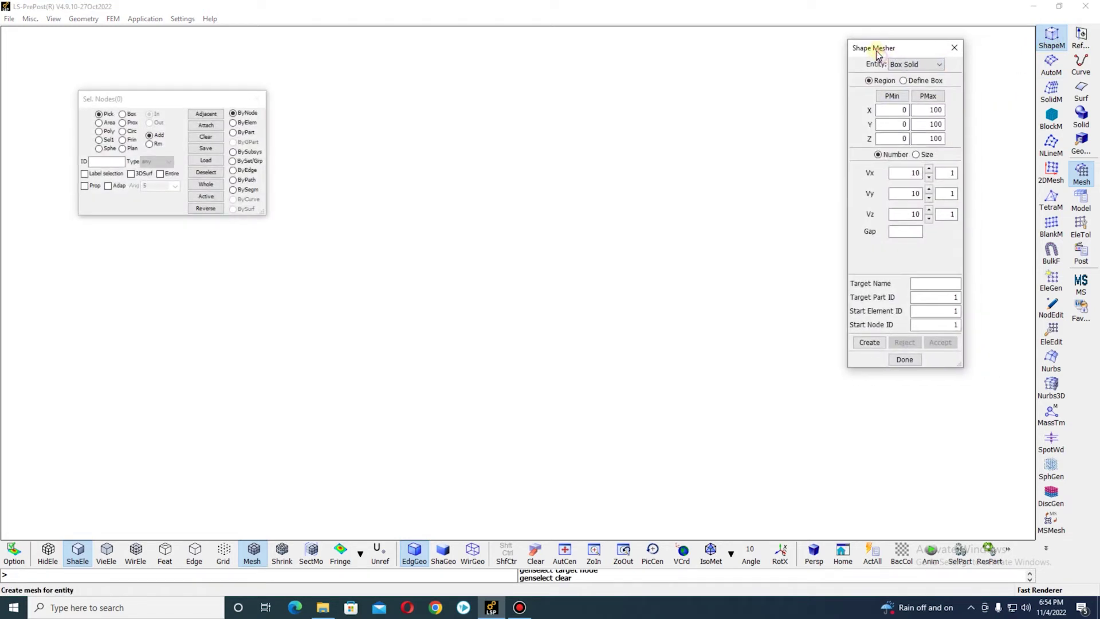
pyautogui.click(917, 63)
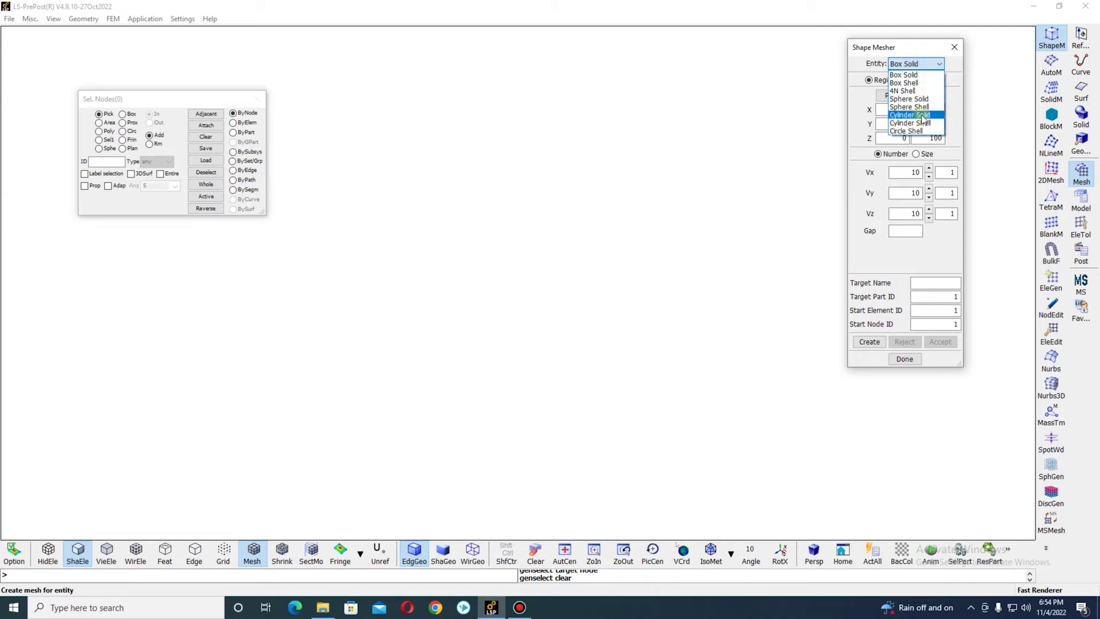
pyautogui.click(905, 78)
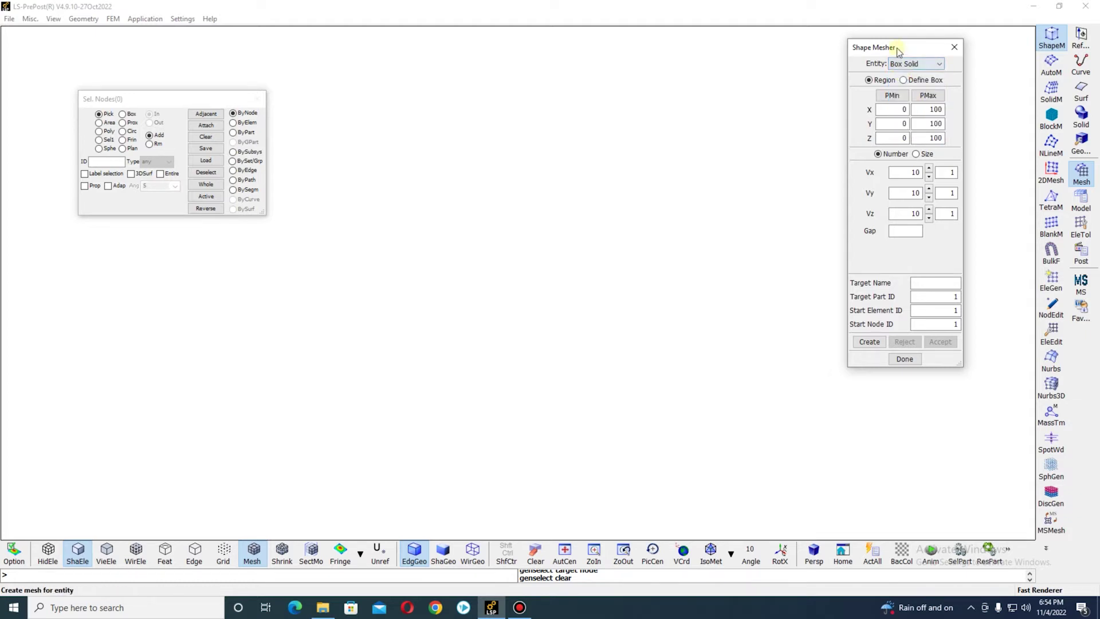
pyautogui.moveTo(898, 47); pyautogui.dragTo(877, 45)
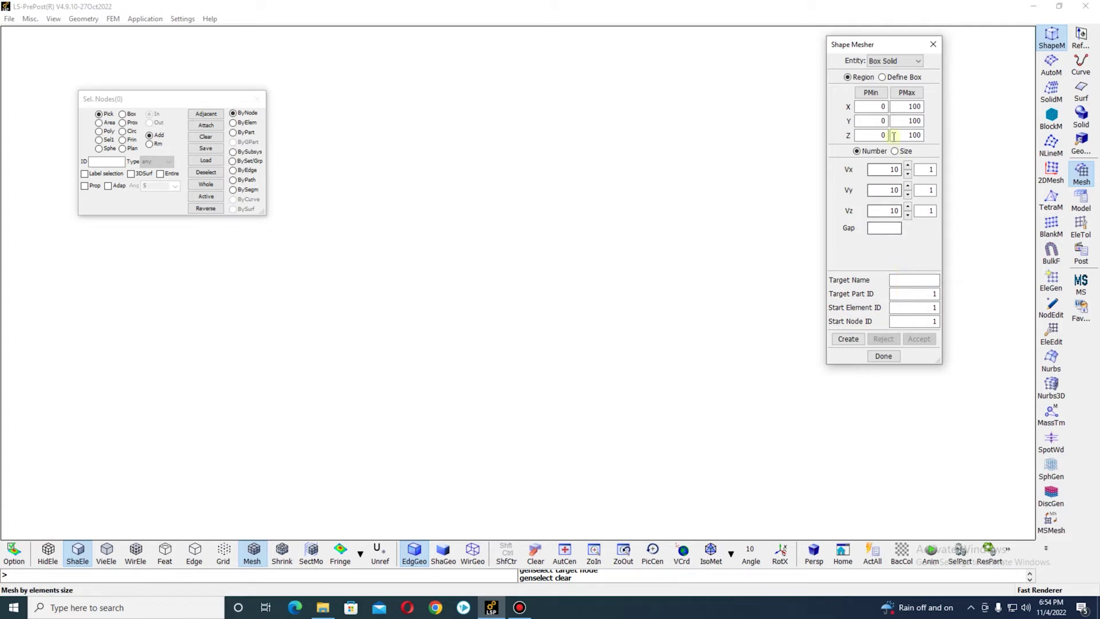
# Create and accept a box solid mesh with maximum X, Y and Z coordinates of 50, using the isometric view.
pyautogui.doubleClick(909, 106)
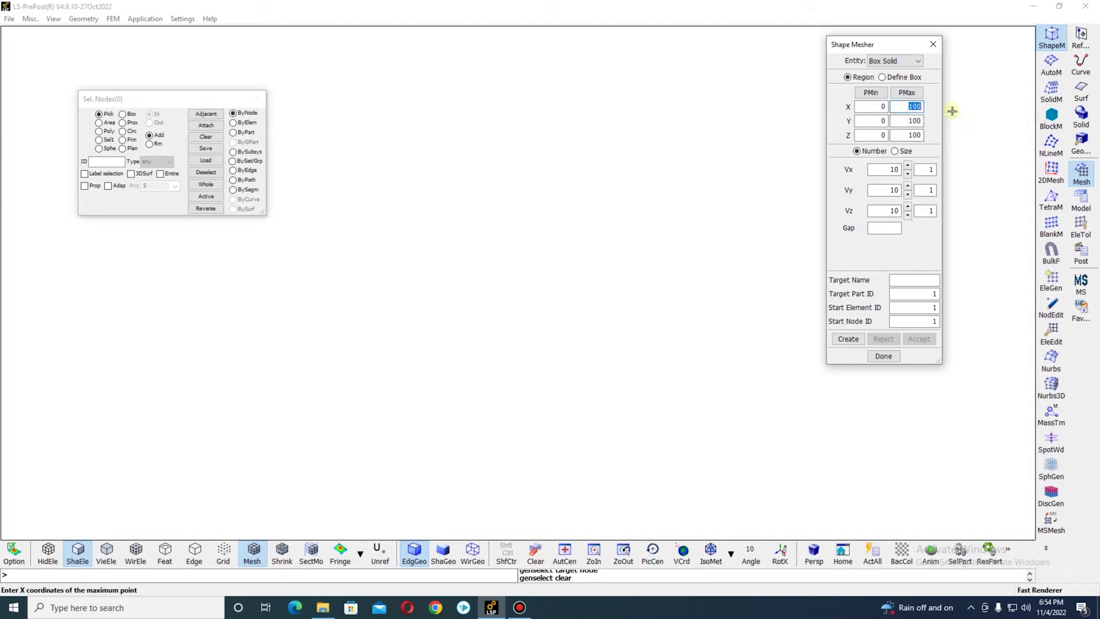
pyautogui.doubleClick(926, 121)
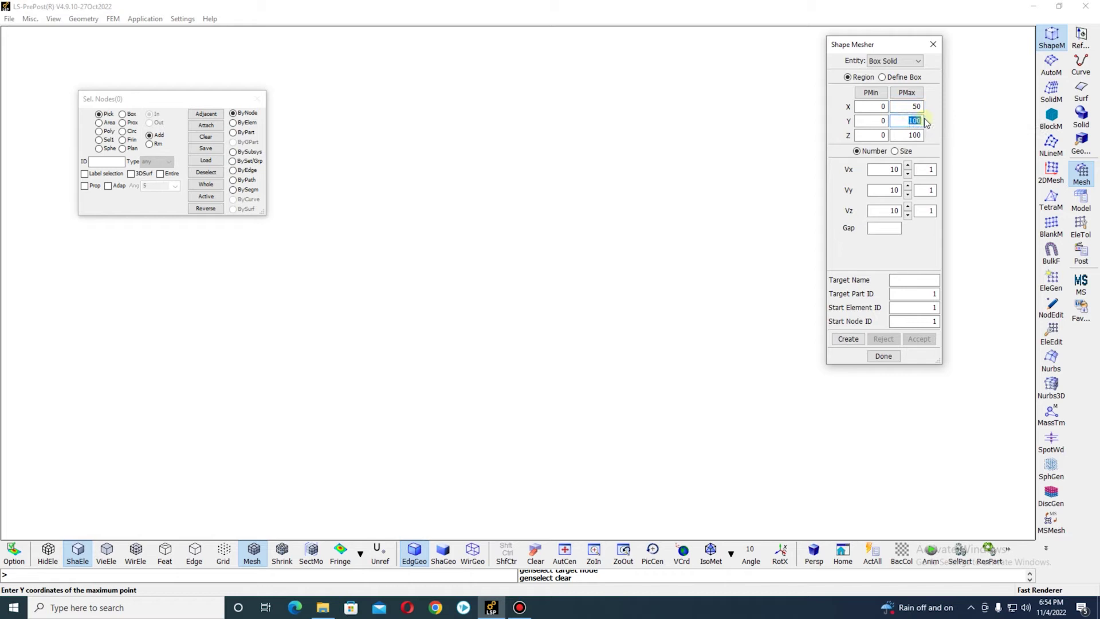
pyautogui.doubleClick(915, 135)
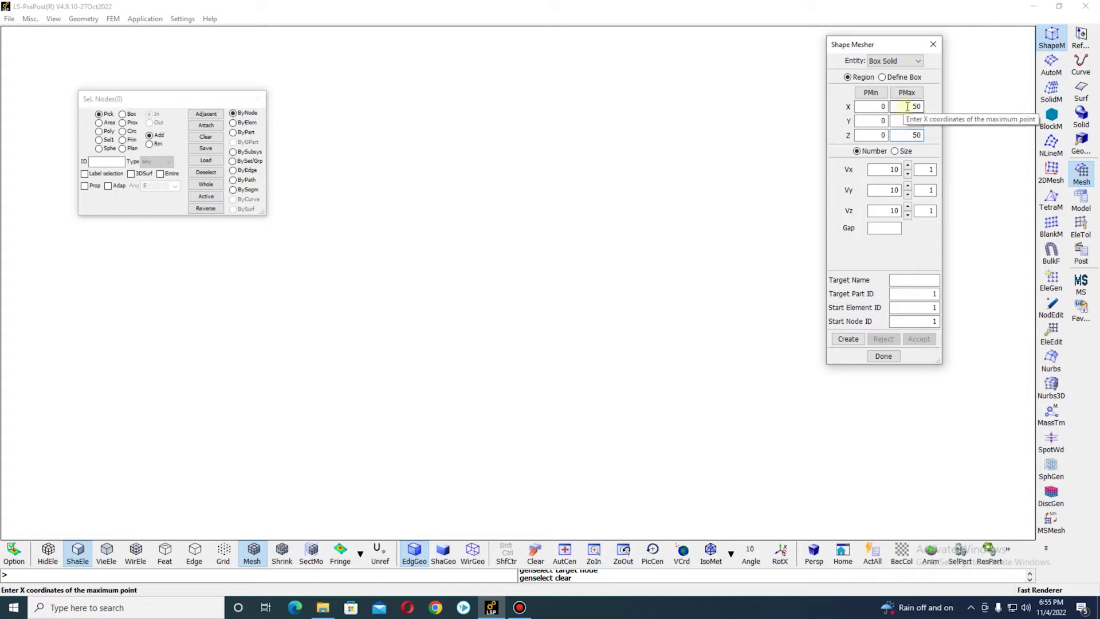
pyautogui.click(849, 342)
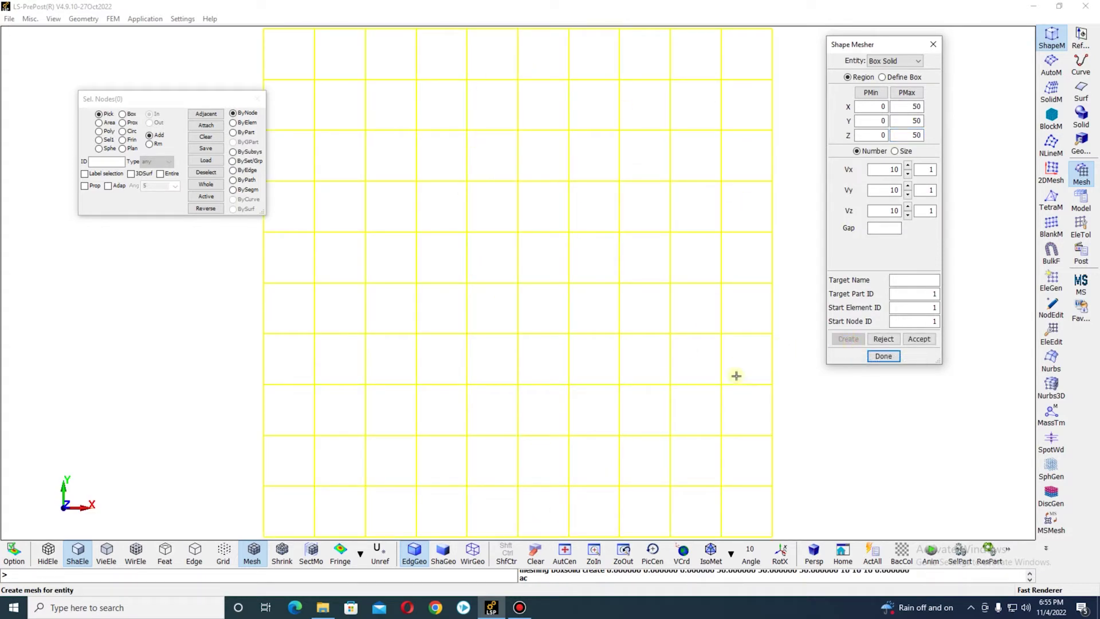
pyautogui.click(731, 553)
pyautogui.click(760, 498)
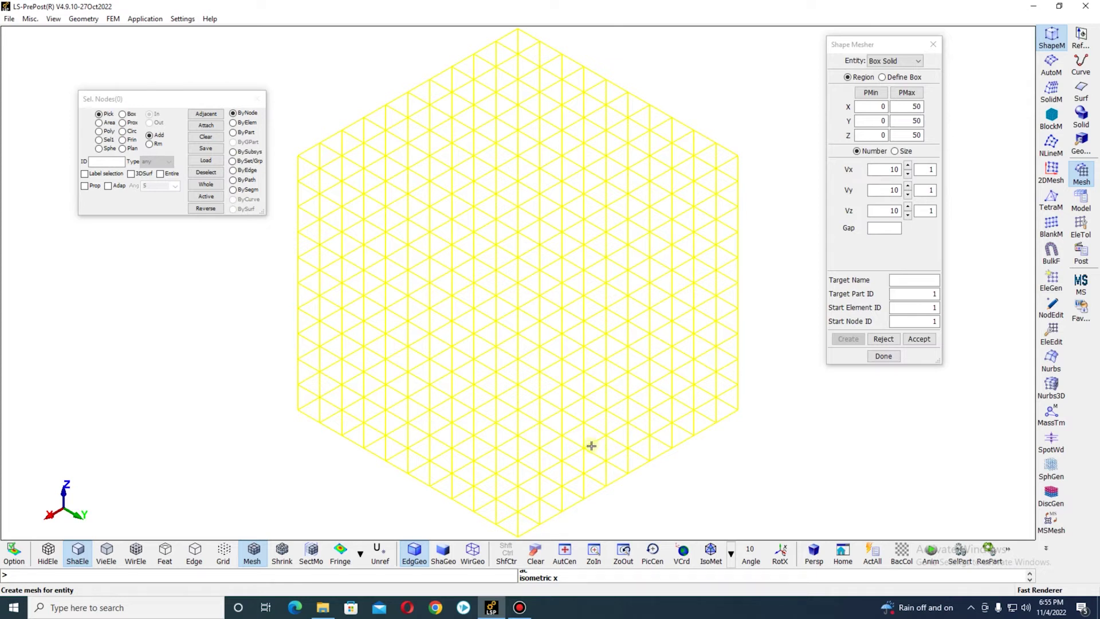
pyautogui.click(917, 340)
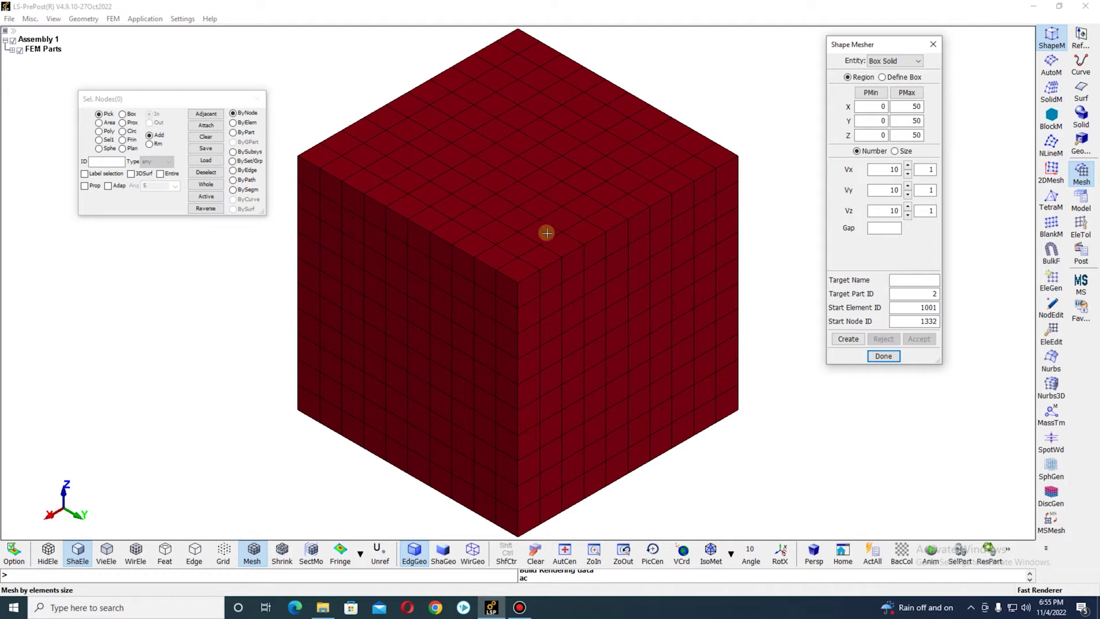
# Accept the box solid mesh spanning 0 to 100 on each axis with 20 elements per direction.
pyautogui.click(880, 135)
pyautogui.scroll(-2, 484, 414)
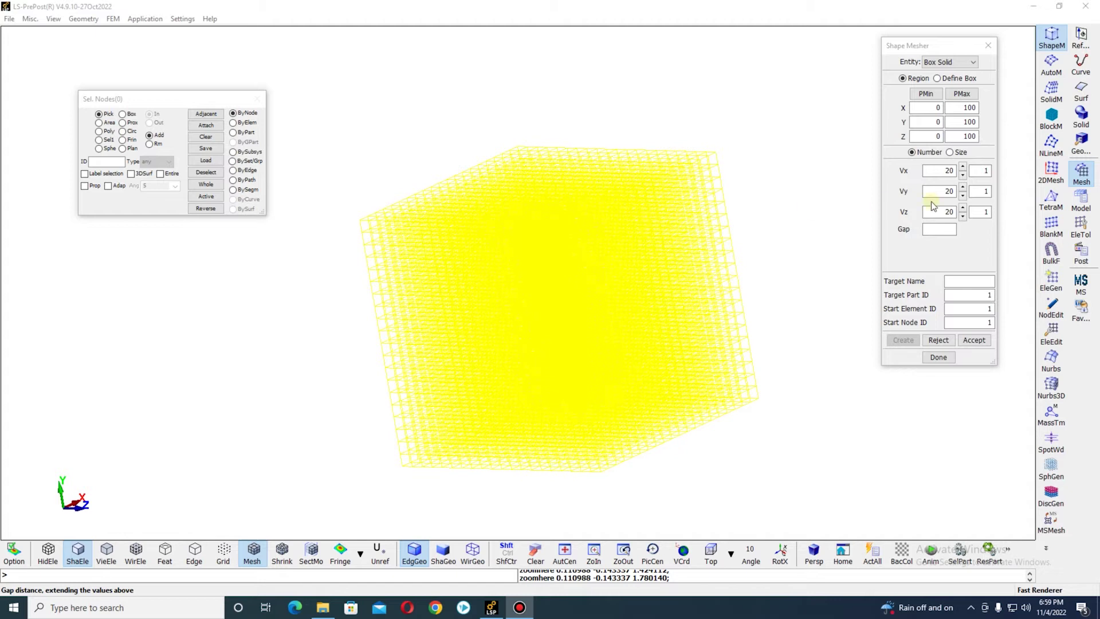
pyautogui.click(963, 166)
pyautogui.click(963, 175)
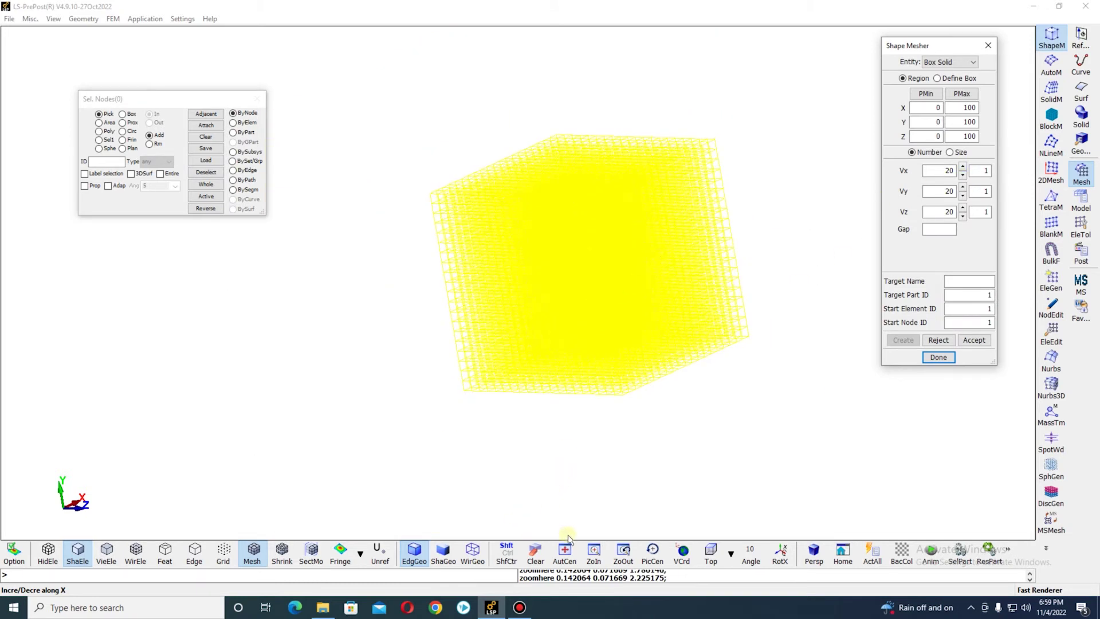
pyautogui.click(974, 341)
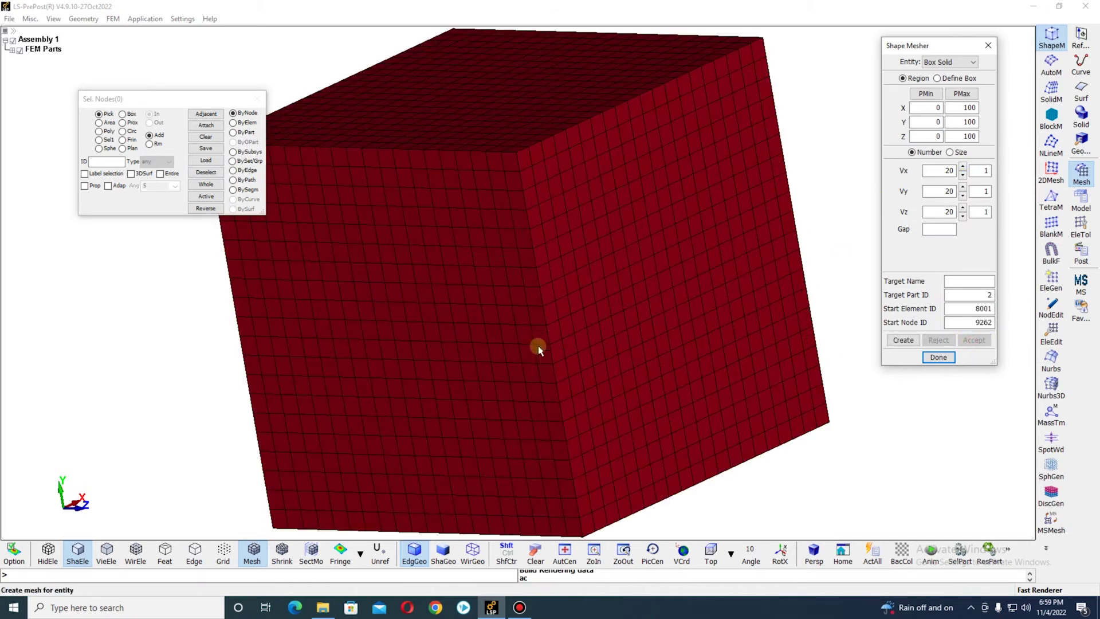
# Examine the meshed cube from several angles and zoom levels.
pyautogui.scroll(-5, 539, 350)
pyautogui.keyDown('shift'); pyautogui.moveTo(530, 386); pyautogui.dragTo(582, 351); pyautogui.keyUp('shift')
pyautogui.scroll(6, 592, 287)
pyautogui.scroll(-3, 621, 277)
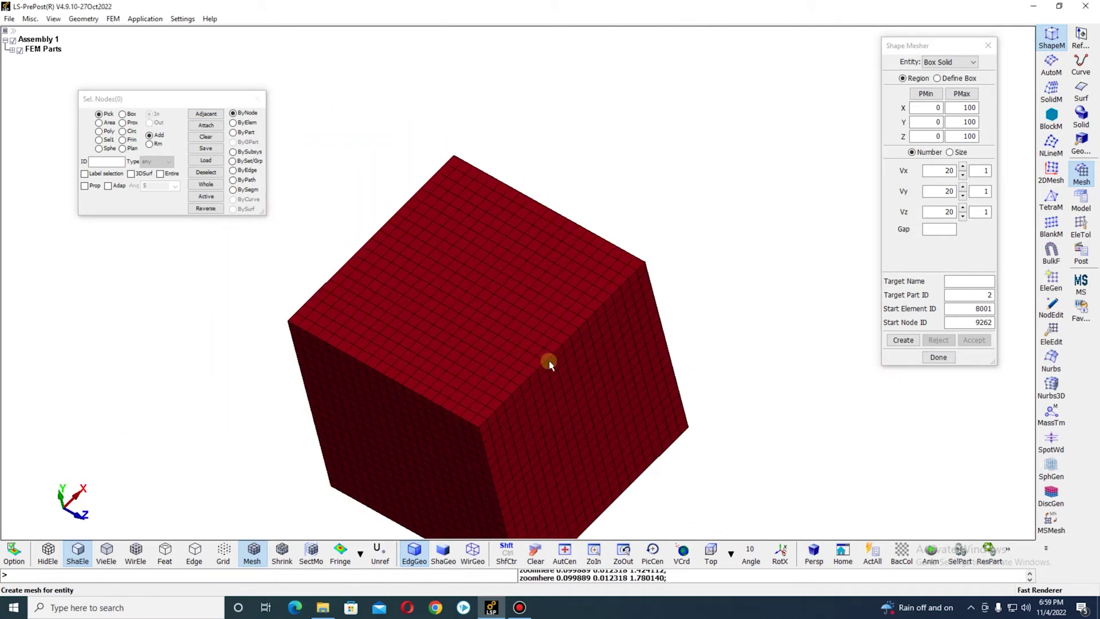
pyautogui.keyDown('shift'); pyautogui.moveTo(424, 418); pyautogui.dragTo(527, 381); pyautogui.keyUp('shift')
pyautogui.scroll(2, 498, 233)
pyautogui.scroll(-3, 499, 344)
pyautogui.scroll(3, 499, 373)
pyautogui.keyDown('shift'); pyautogui.moveTo(502, 320); pyautogui.dragTo(531, 256); pyautogui.keyUp('shift')
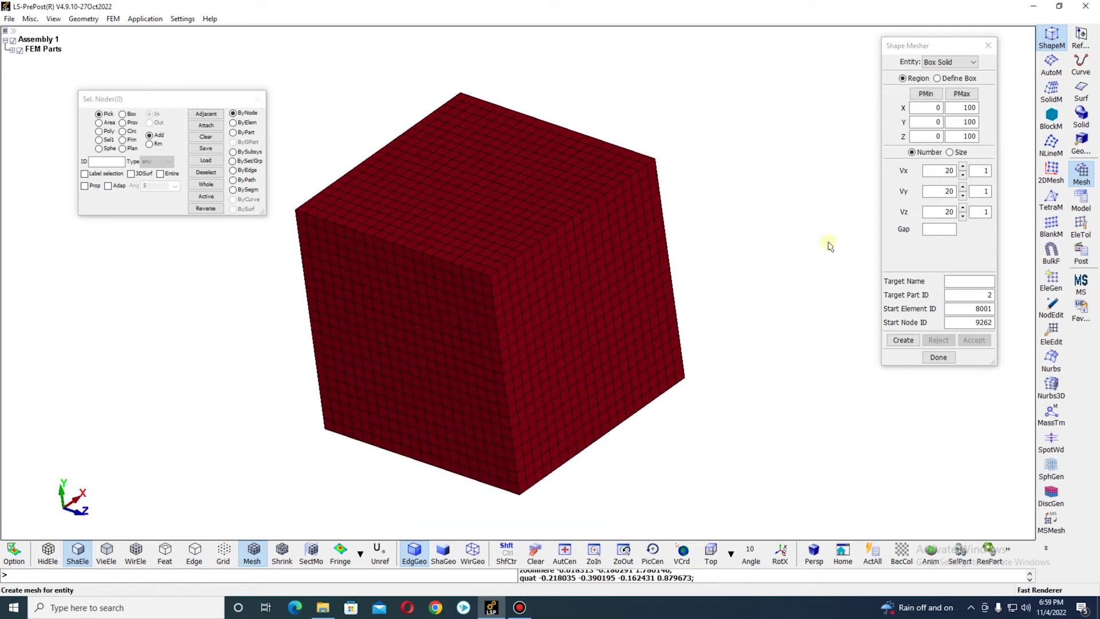
# Switch to the front view and generate a second box solid preview spanning Y 100 to 200.
pyautogui.doubleClick(935, 108)
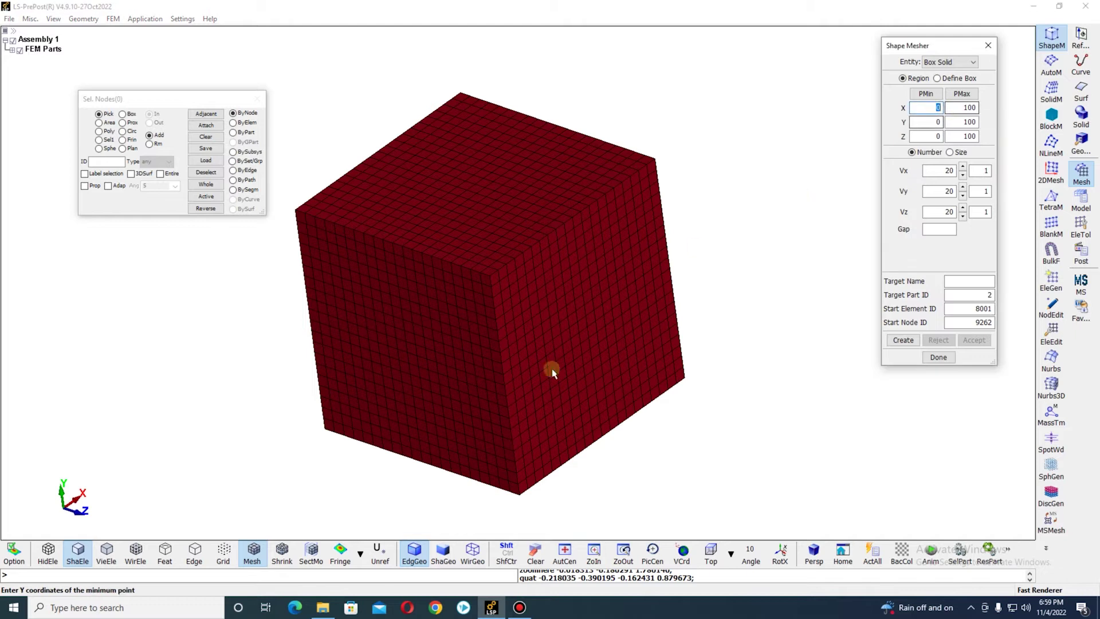
pyautogui.click(731, 553)
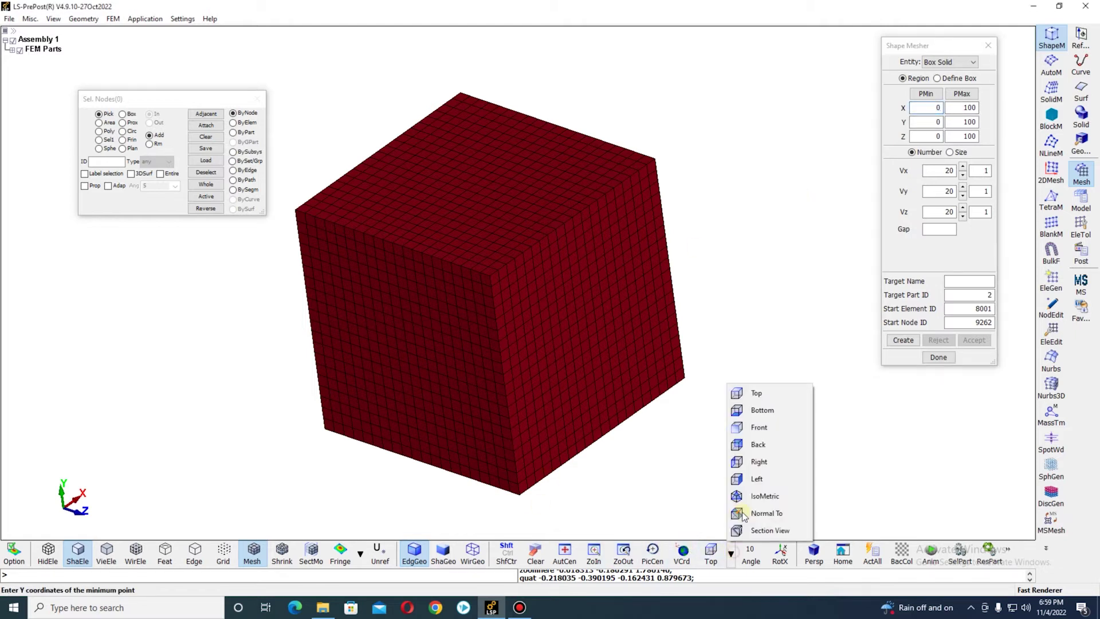
pyautogui.click(745, 428)
pyautogui.scroll(-3, 344, 321)
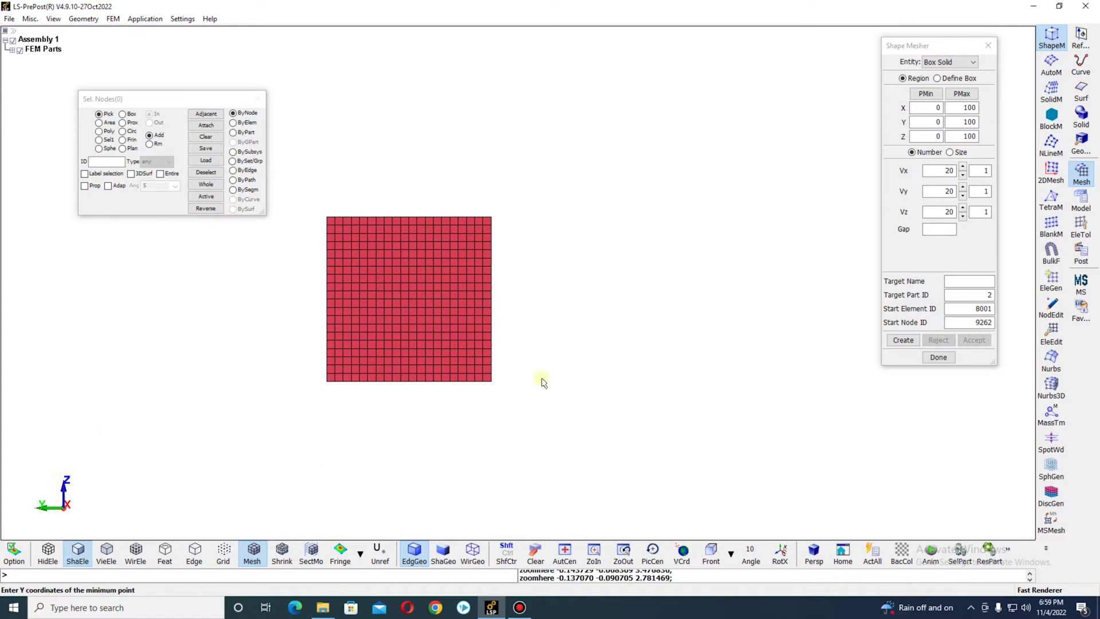
pyautogui.doubleClick(937, 121)
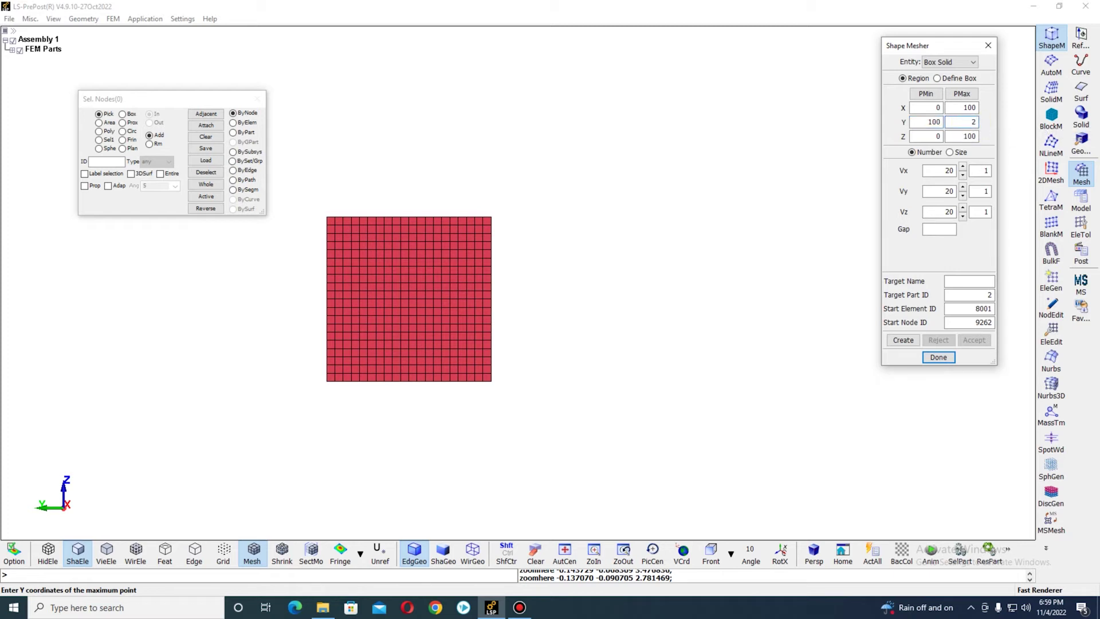
pyautogui.click(903, 340)
pyautogui.scroll(-5, 632, 326)
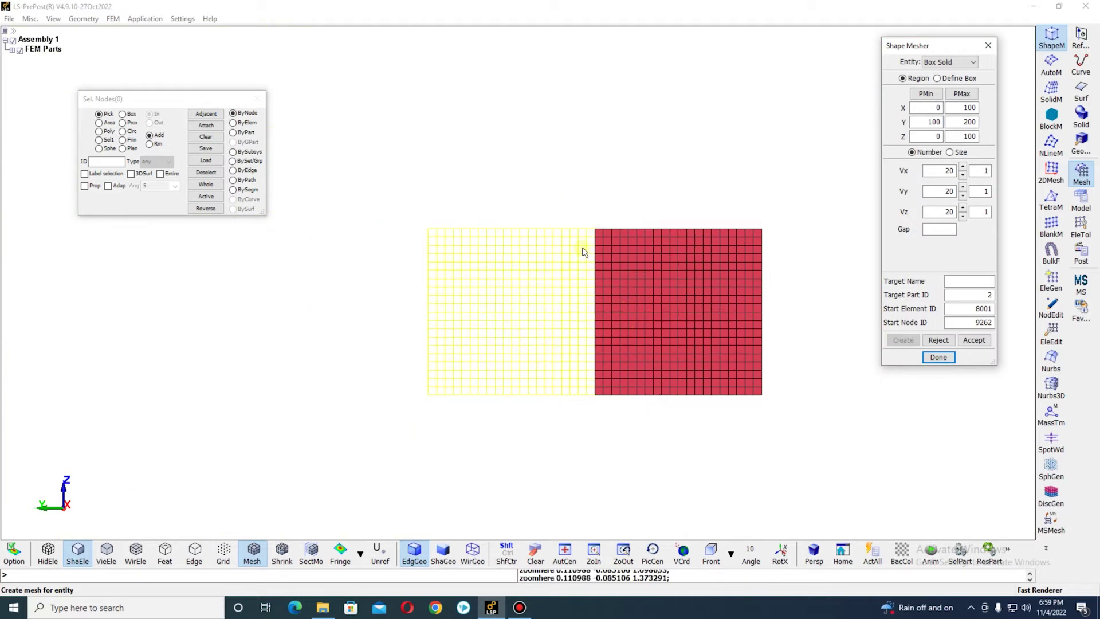
# Set the second box's Y range to 150 to 250 and accept its mesh.
pyautogui.doubleClick(933, 122)
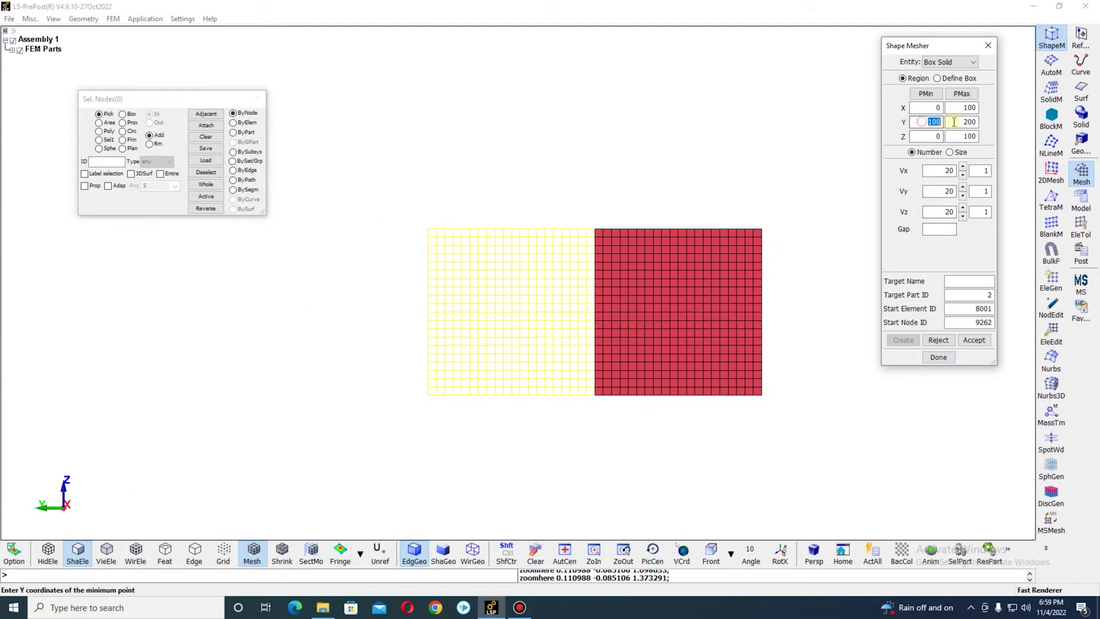
pyautogui.write('150')
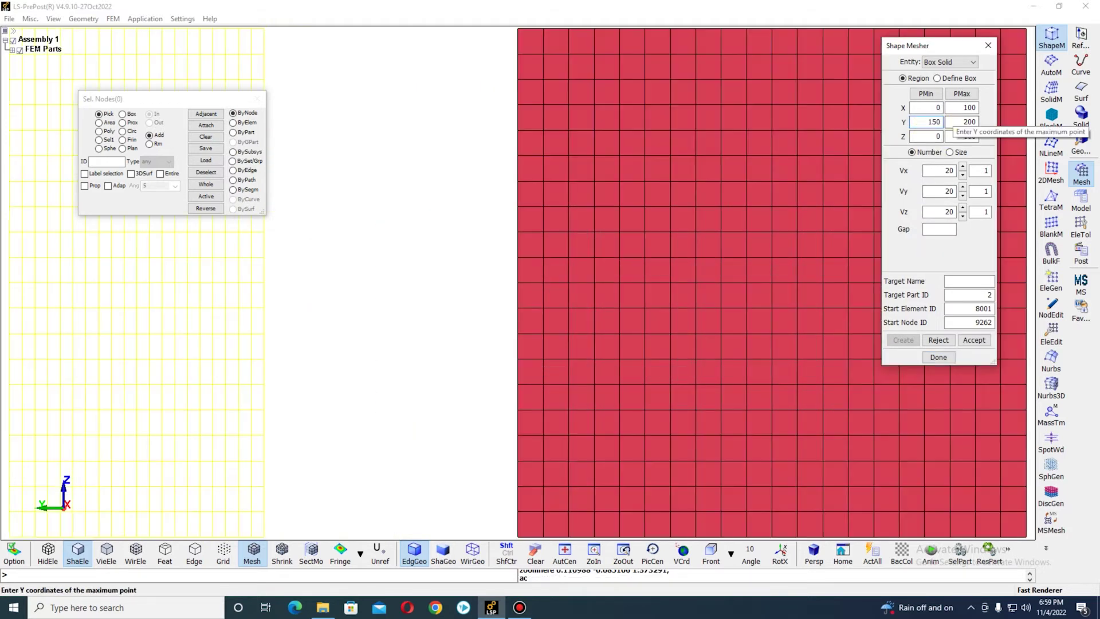
pyautogui.doubleClick(967, 121)
pyautogui.write('250')
pyautogui.scroll(-3, 517, 239)
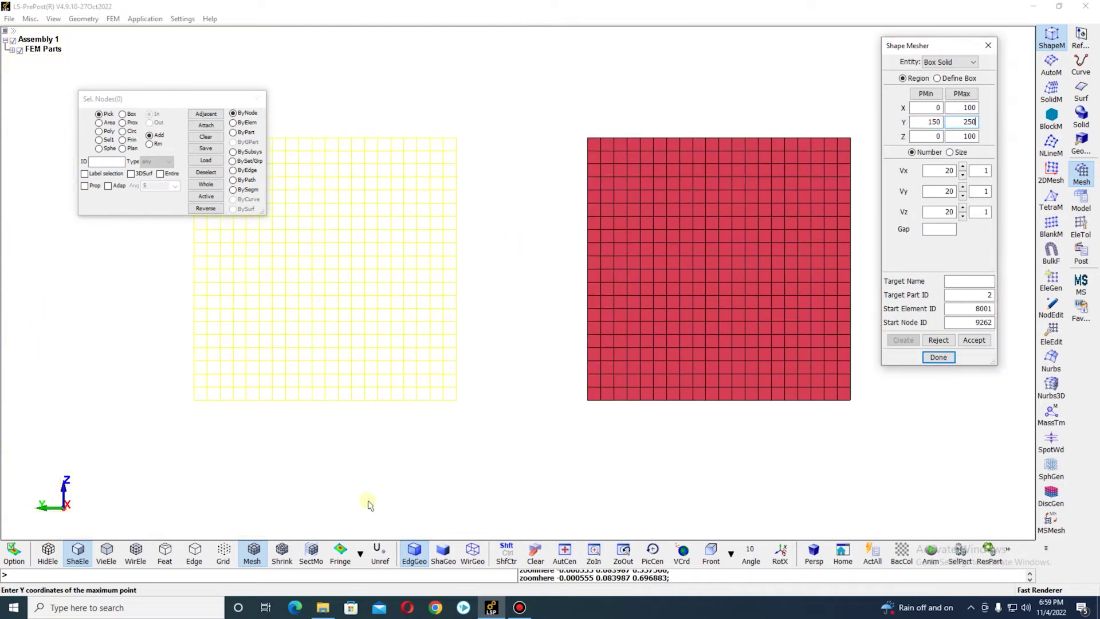
pyautogui.keyDown('shift'); pyautogui.moveTo(493, 413); pyautogui.dragTo(482, 359); pyautogui.keyUp('shift')
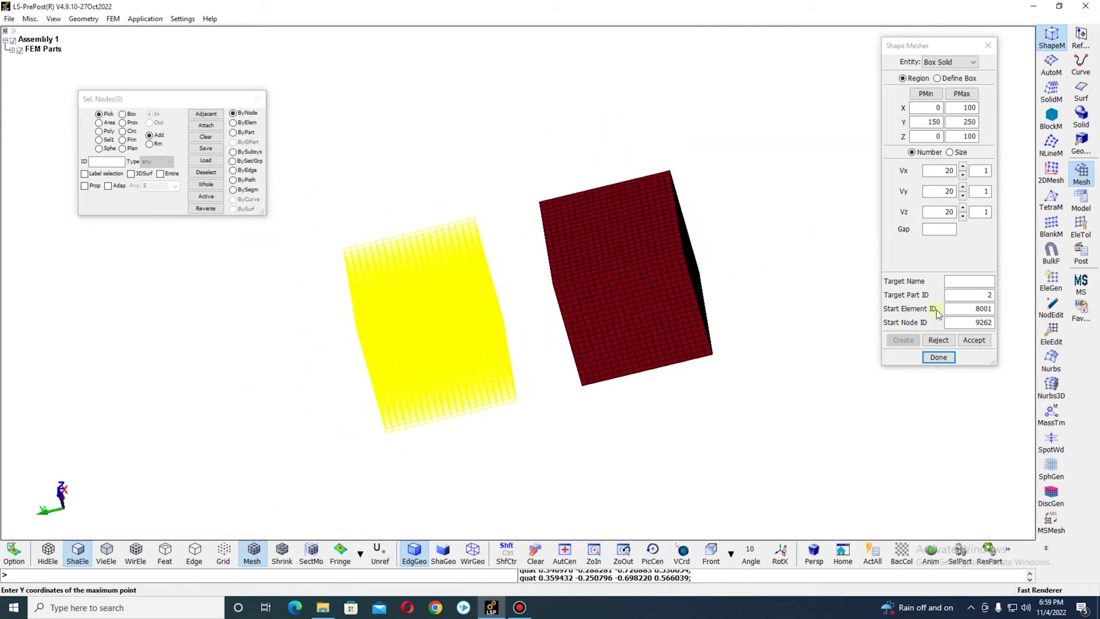
pyautogui.click(974, 340)
pyautogui.scroll(-2, 596, 335)
pyautogui.keyDown('shift'); pyautogui.moveTo(594, 338); pyautogui.dragTo(642, 189); pyautogui.keyUp('shift')
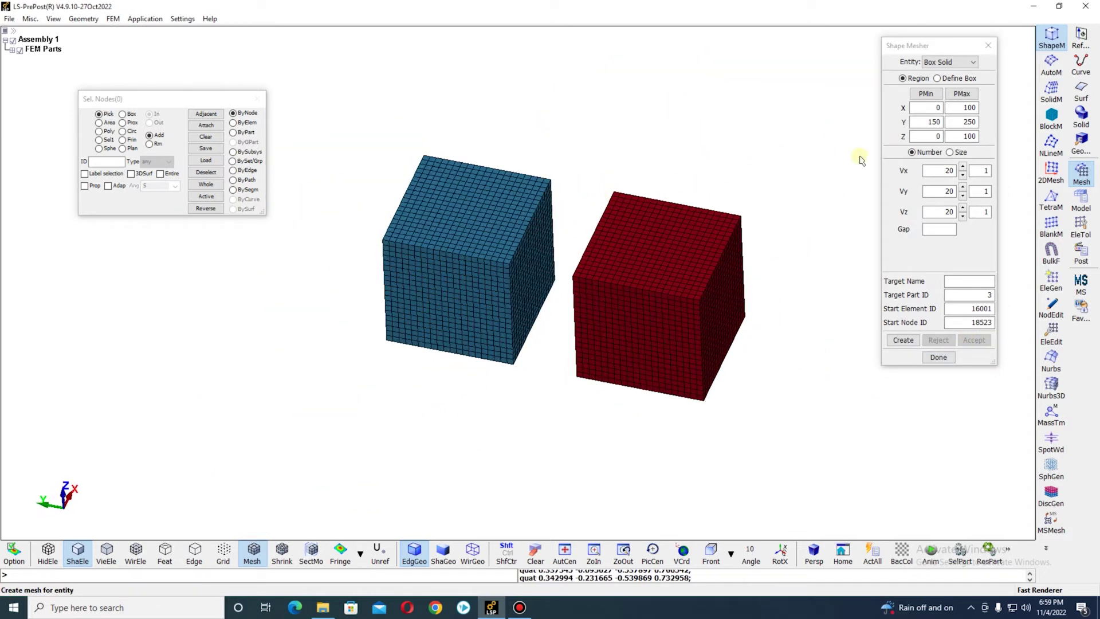
# Set the box region's Y range to 0 to 100 and its Z range to 150 to 250.
pyautogui.click(927, 122)
pyautogui.keyDown('shift'); pyautogui.moveTo(506, 305); pyautogui.dragTo(533, 238); pyautogui.keyUp('shift')
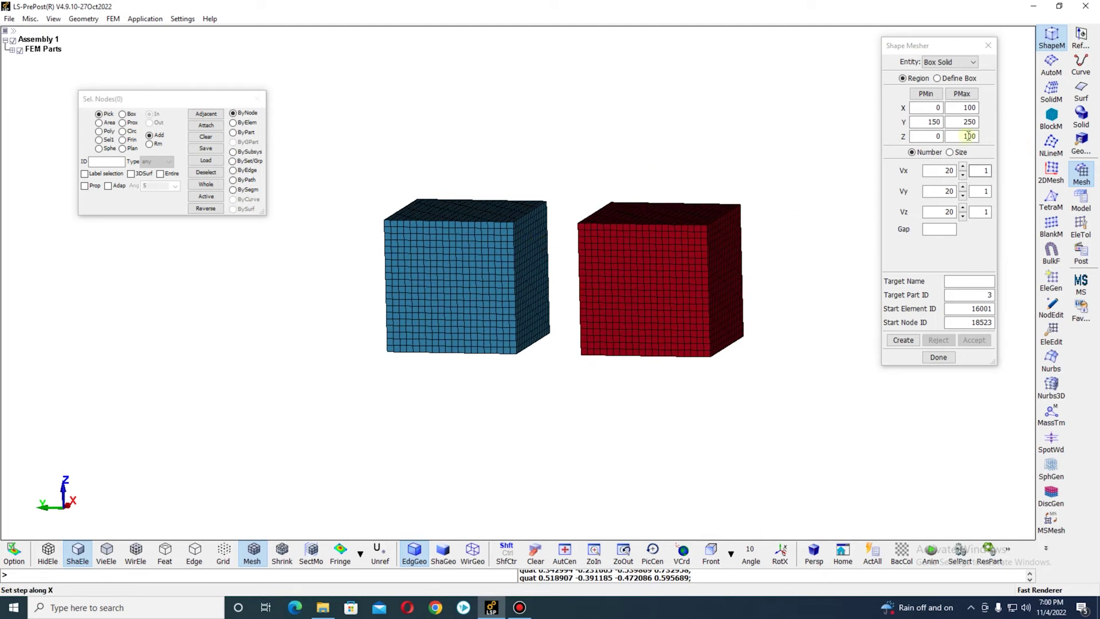
pyautogui.doubleClick(944, 123)
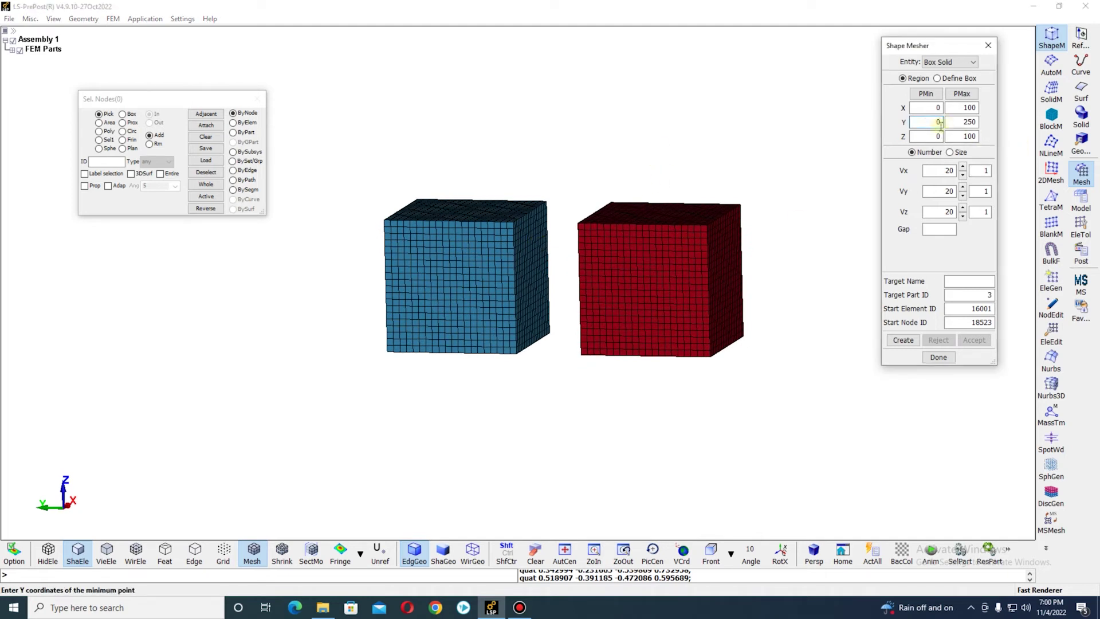
pyautogui.click(923, 138)
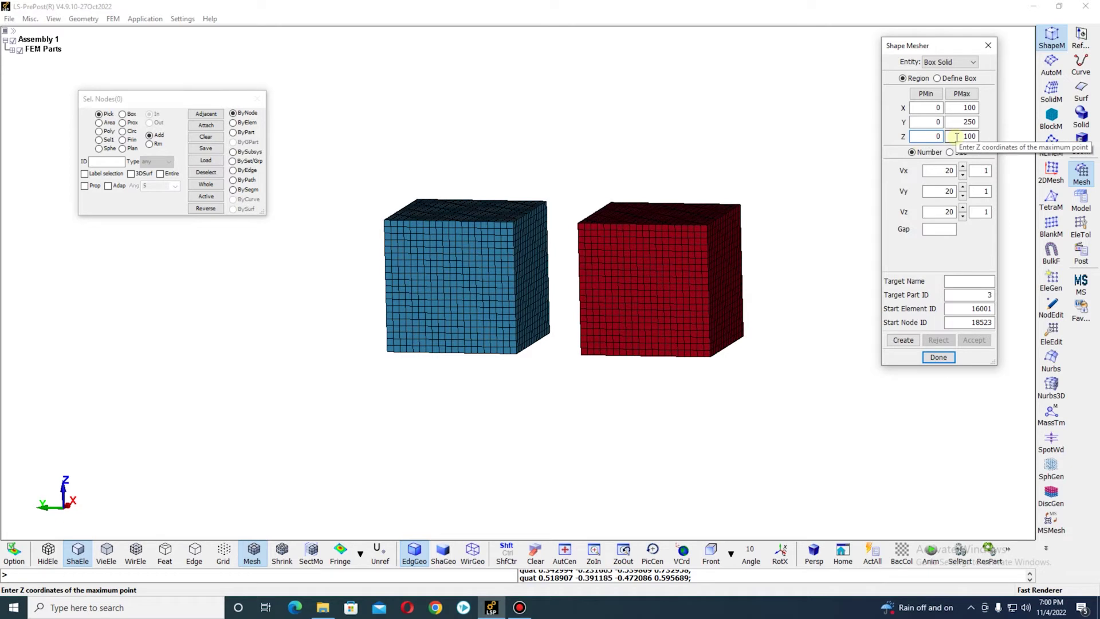
pyautogui.doubleClick(967, 122)
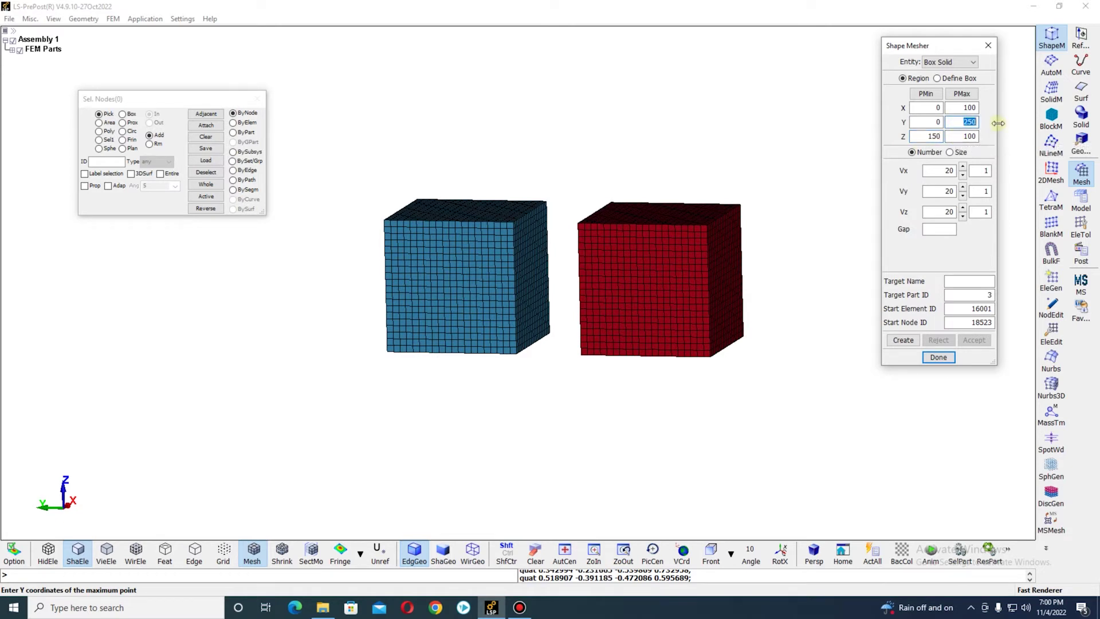
pyautogui.doubleClick(963, 136)
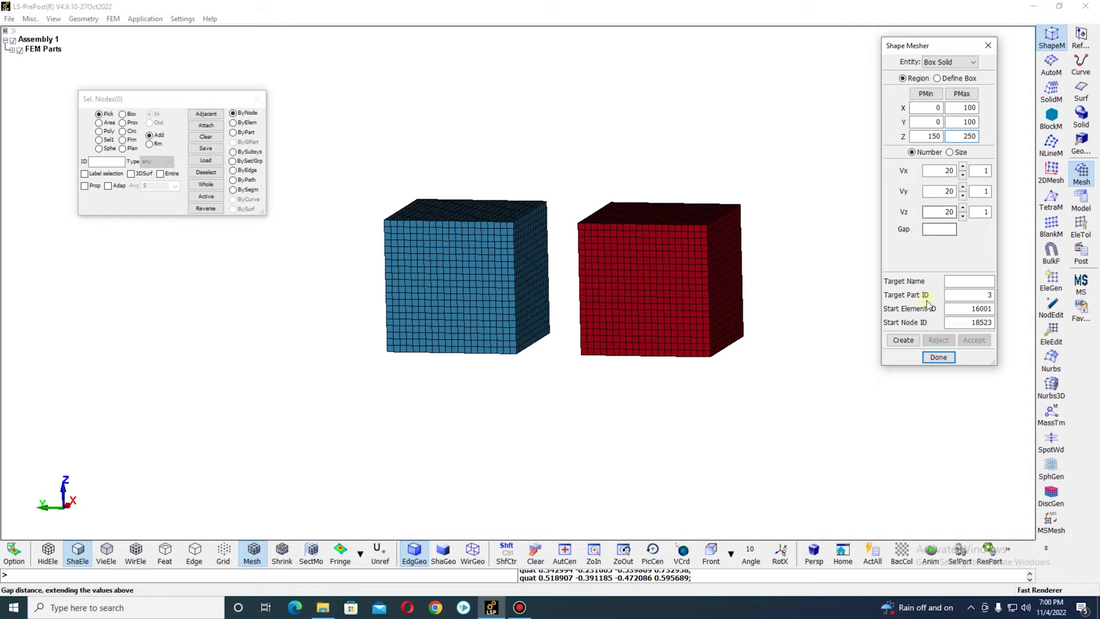
# Generate the third box solid from the entered region and accept its mesh.
pyautogui.click(903, 340)
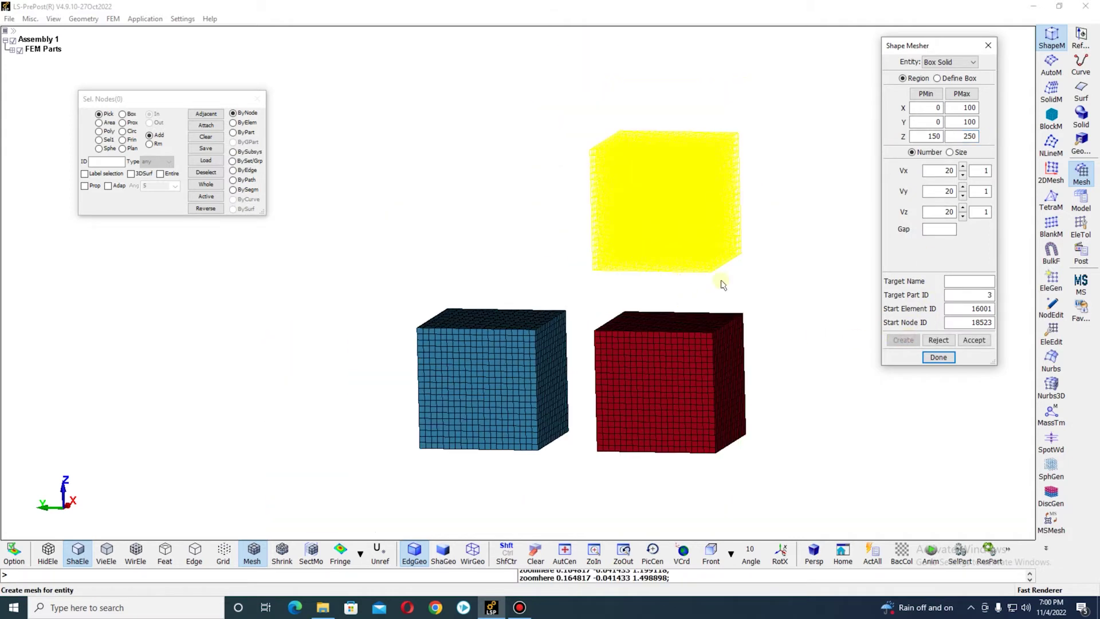
pyautogui.click(974, 339)
pyautogui.scroll(-2, 630, 470)
pyautogui.moveTo(769, 393); pyautogui.dragTo(741, 222)
# Set the box region's Z range to 0 to 100 and its X range to 100 to 200.
pyautogui.moveTo(920, 136); pyautogui.dragTo(965, 135)
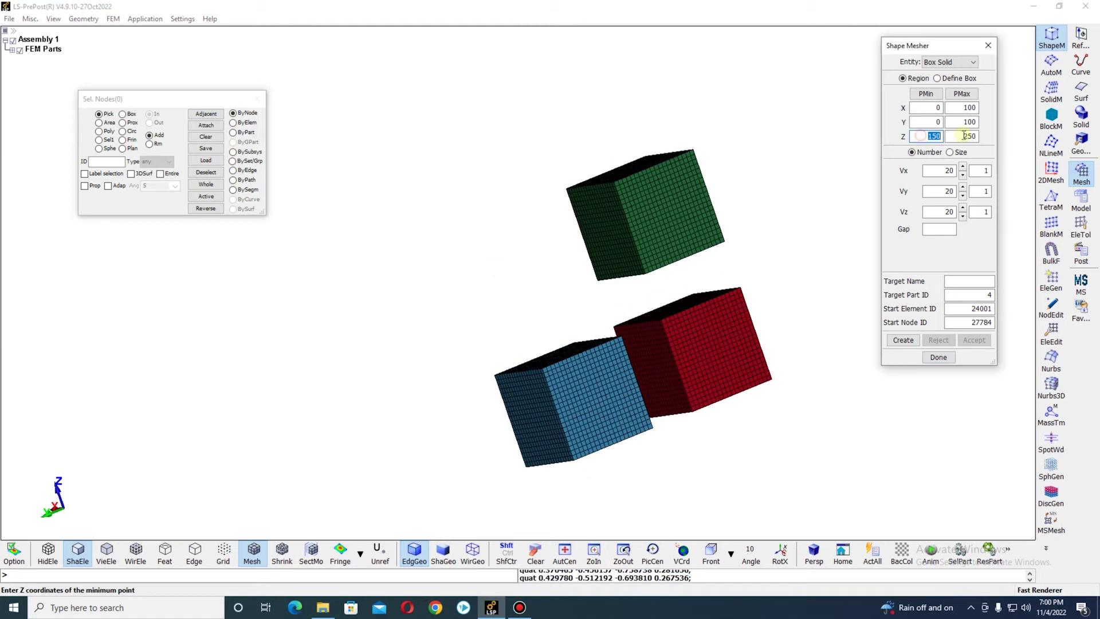
pyautogui.write('0')
pyautogui.moveTo(930, 109); pyautogui.dragTo(940, 107)
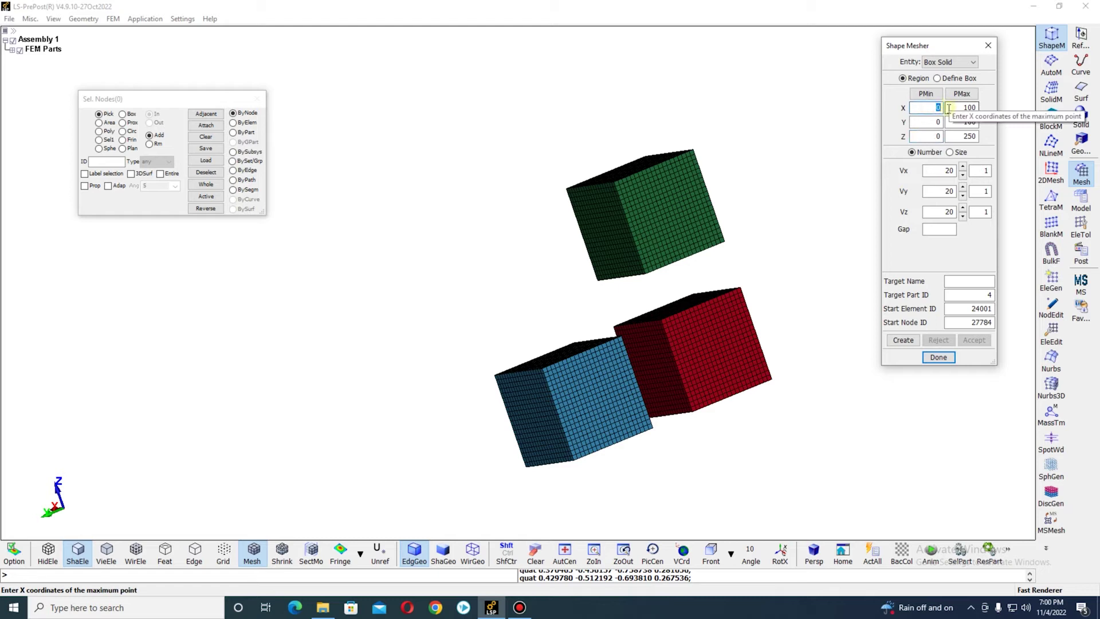
pyautogui.moveTo(643, 361)
pyautogui.keyDown('shift'); pyautogui.mouseDown()
pyautogui.moveTo(663, 327)
pyautogui.moveTo(695, 310)
pyautogui.moveTo(658, 366)
pyautogui.mouseUp(); pyautogui.keyUp('shift')
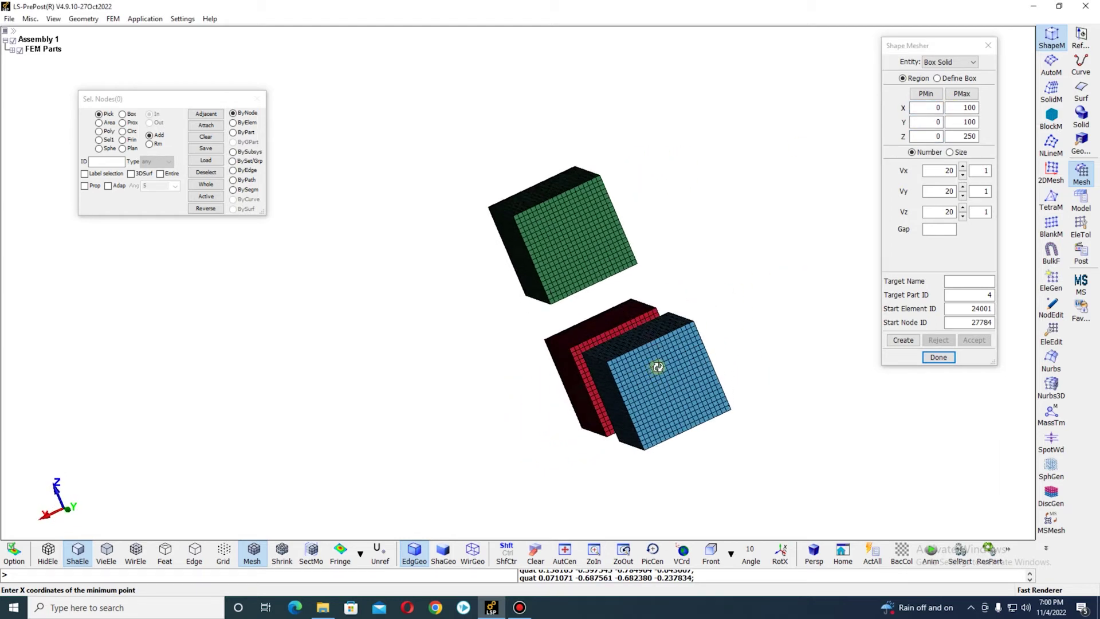
pyautogui.click(929, 108)
pyautogui.write('100')
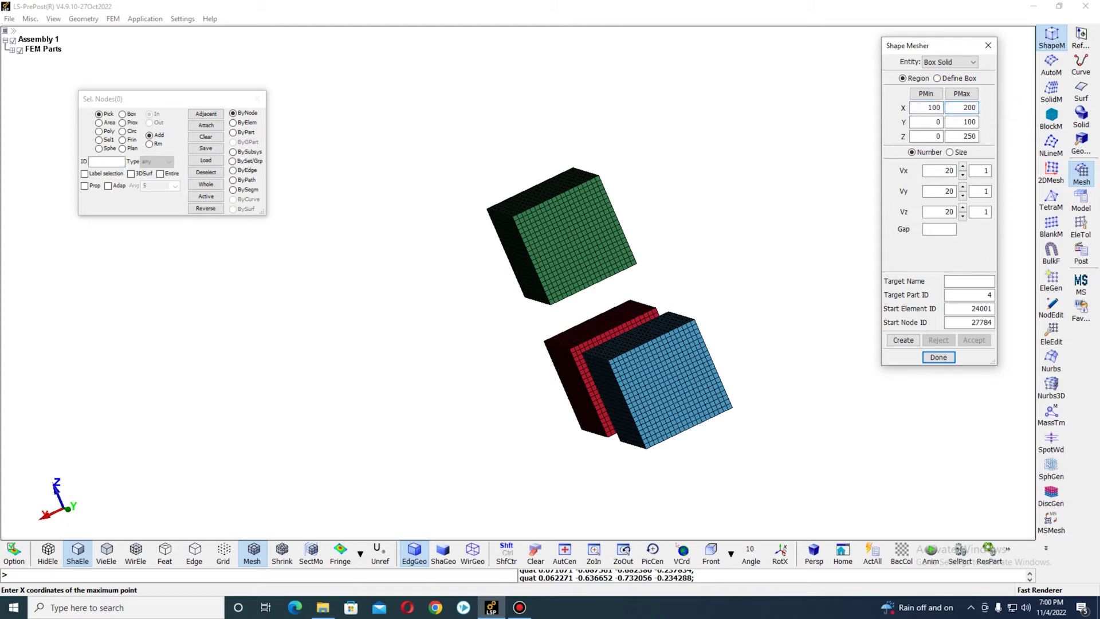
pyautogui.moveTo(968, 110); pyautogui.dragTo(983, 113)
pyautogui.moveTo(963, 134); pyautogui.dragTo(985, 137)
pyautogui.write('100')
# Set the X range to 150 to 250, then generate and accept the fourth box solid mesh.
pyautogui.moveTo(920, 107); pyautogui.dragTo(963, 107)
pyautogui.write('15')
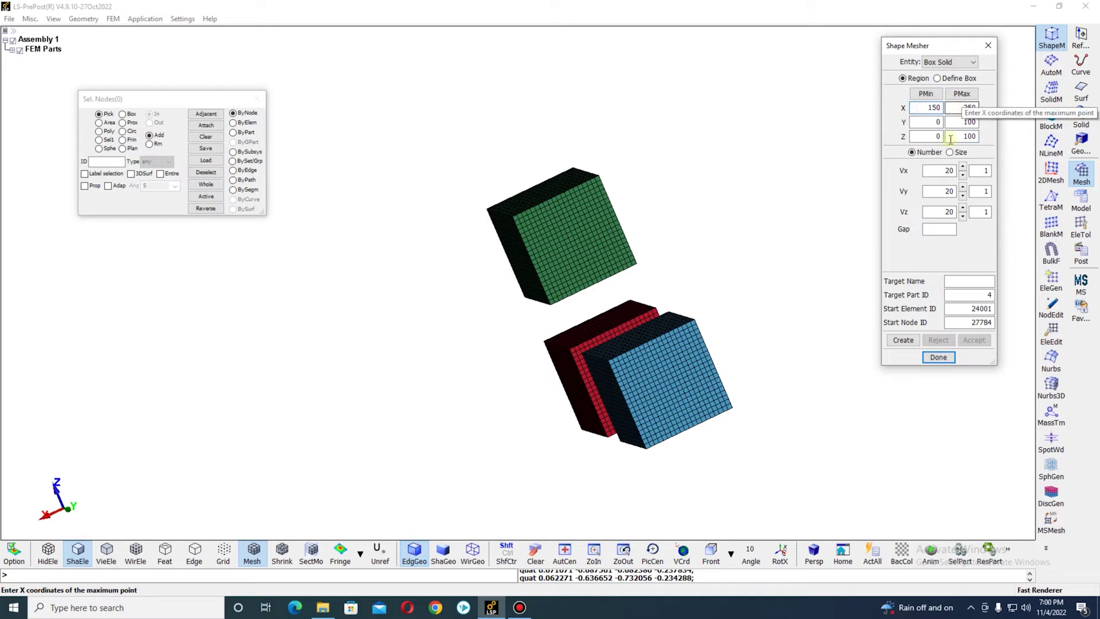
pyautogui.click(900, 340)
pyautogui.click(974, 339)
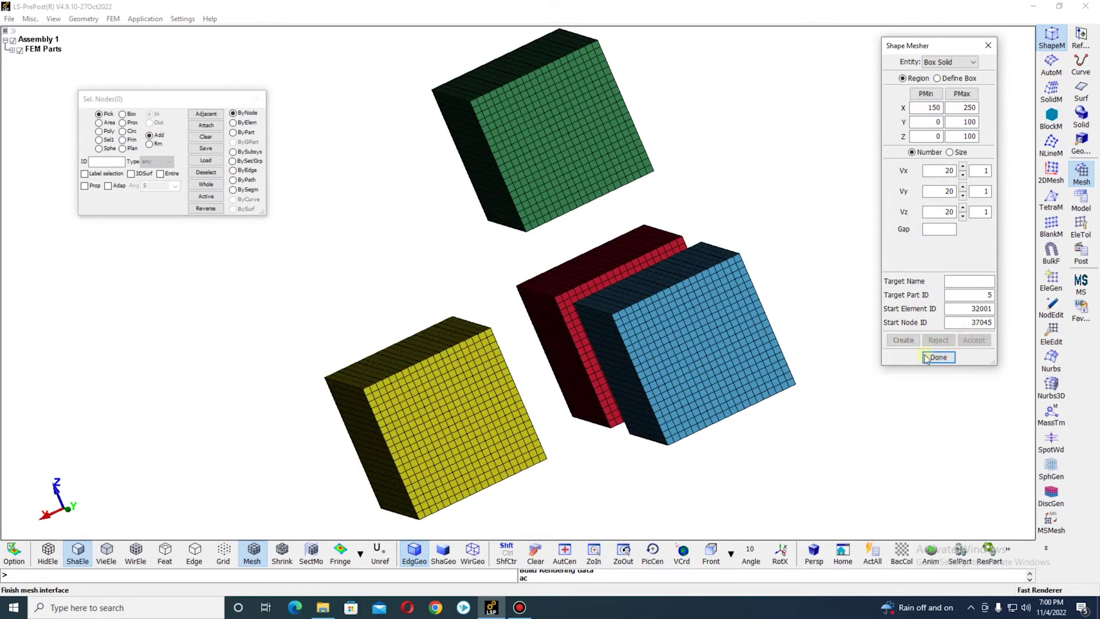
# Examine the four box meshes and their offsets along the X, Y and Z axes from several angles.
pyautogui.scroll(-5, 470, 278)
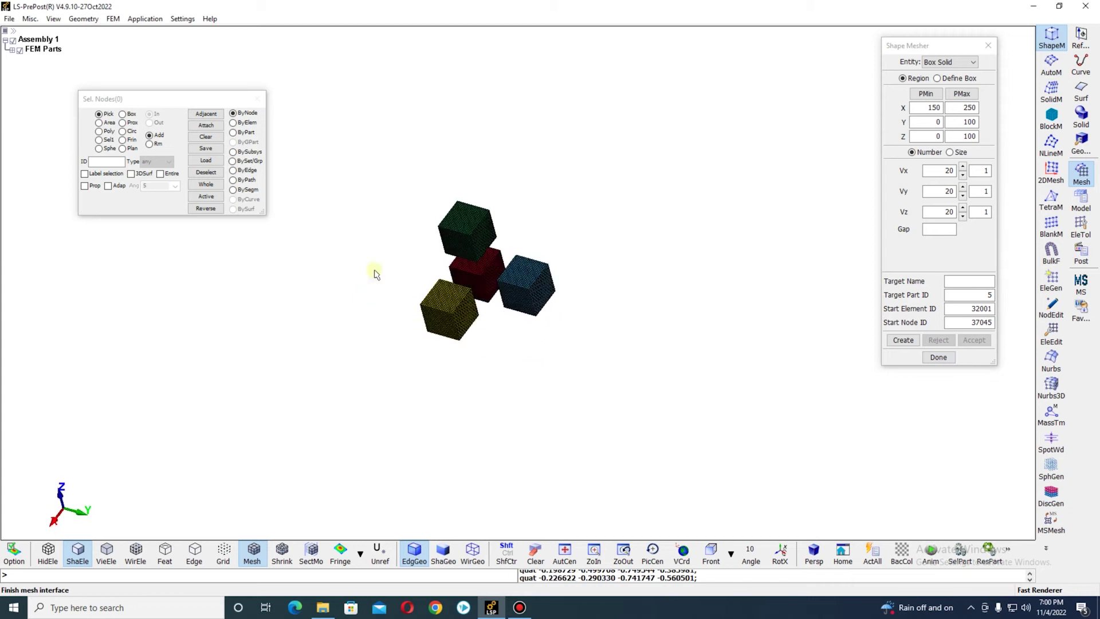
pyautogui.scroll(-5, 446, 220)
pyautogui.scroll(8, 446, 226)
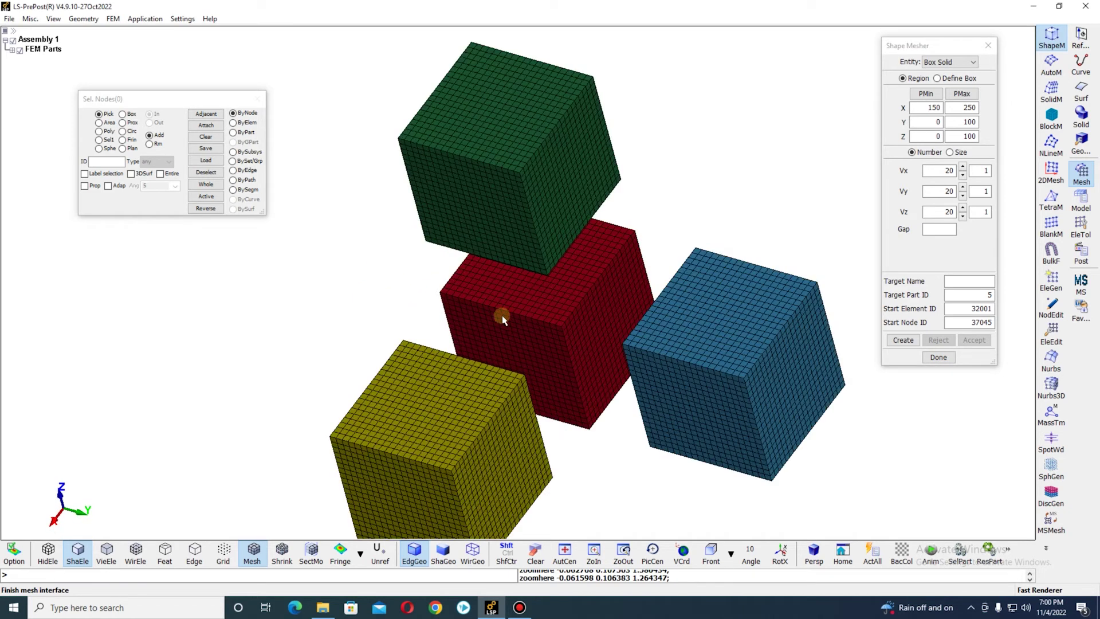
pyautogui.scroll(-3, 515, 315)
pyautogui.scroll(1, 491, 290)
pyautogui.keyDown('shift'); pyautogui.moveTo(384, 277); pyautogui.dragTo(589, 307); pyautogui.keyUp('shift')
pyautogui.scroll(3, 582, 295)
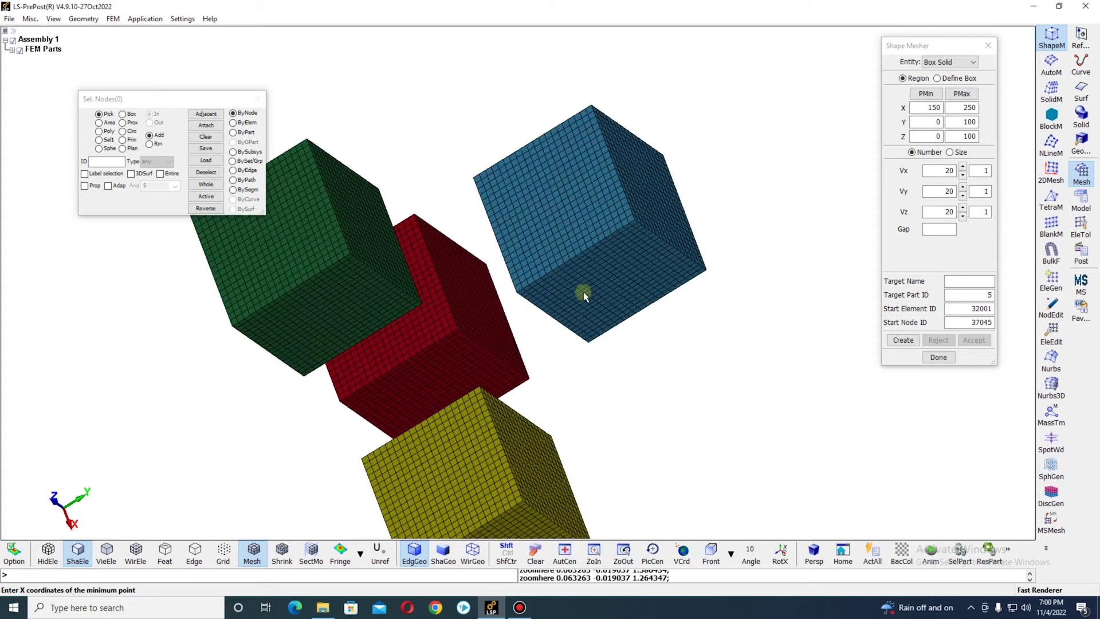
pyautogui.scroll(-1, 484, 391)
pyautogui.scroll(-4, 627, 277)
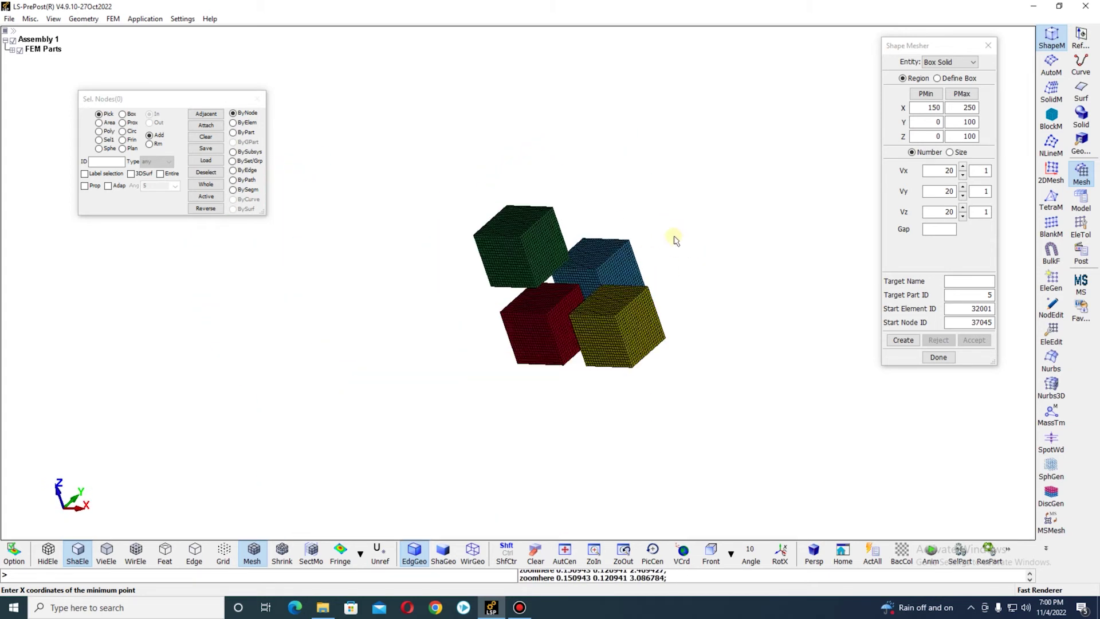
pyautogui.scroll(2, 567, 377)
pyautogui.scroll(1, 577, 384)
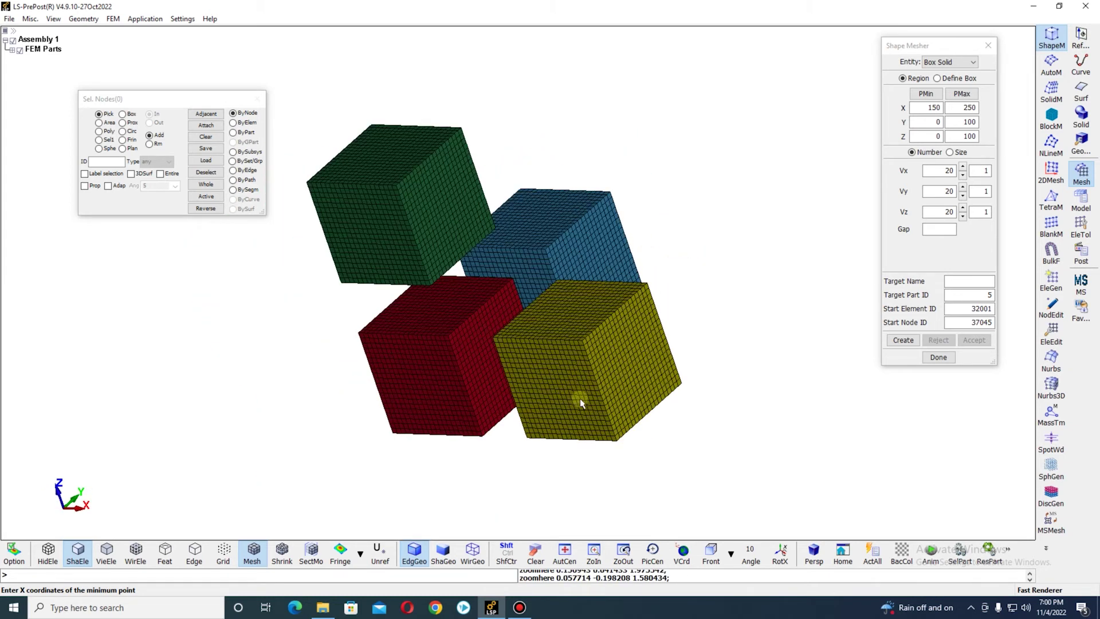
pyautogui.keyDown('shift'); pyautogui.moveTo(490, 386); pyautogui.dragTo(416, 347); pyautogui.keyUp('shift')
pyautogui.keyDown('shift'); pyautogui.moveTo(561, 287); pyautogui.dragTo(461, 334); pyautogui.keyUp('shift')
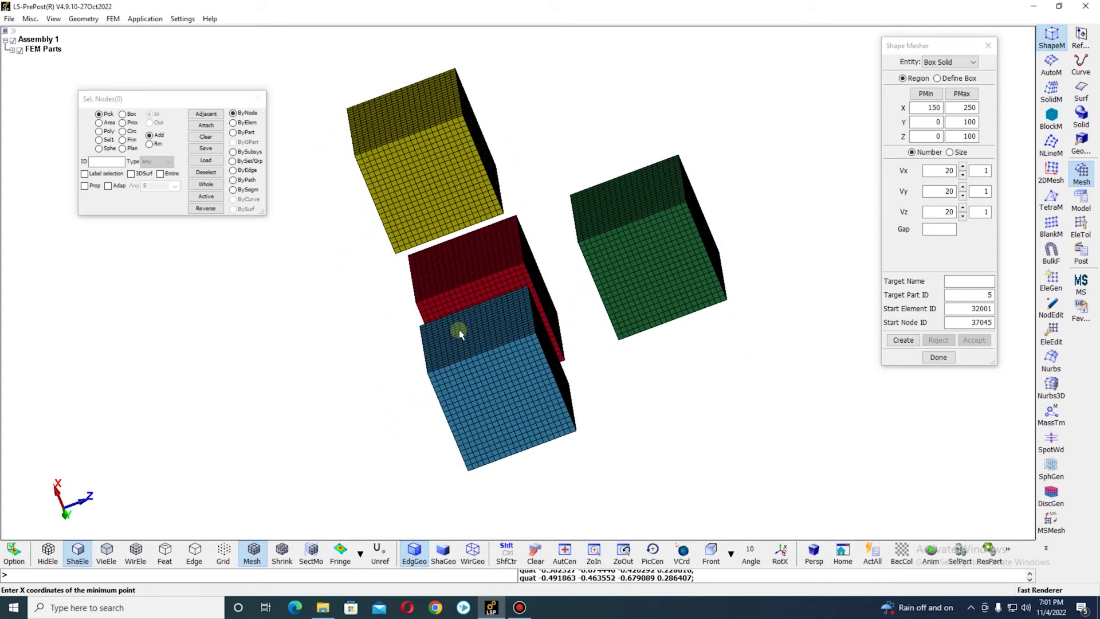
# Try defining the mesh by Size and return to defining it by Number.
pyautogui.click(951, 153)
pyautogui.click(952, 153)
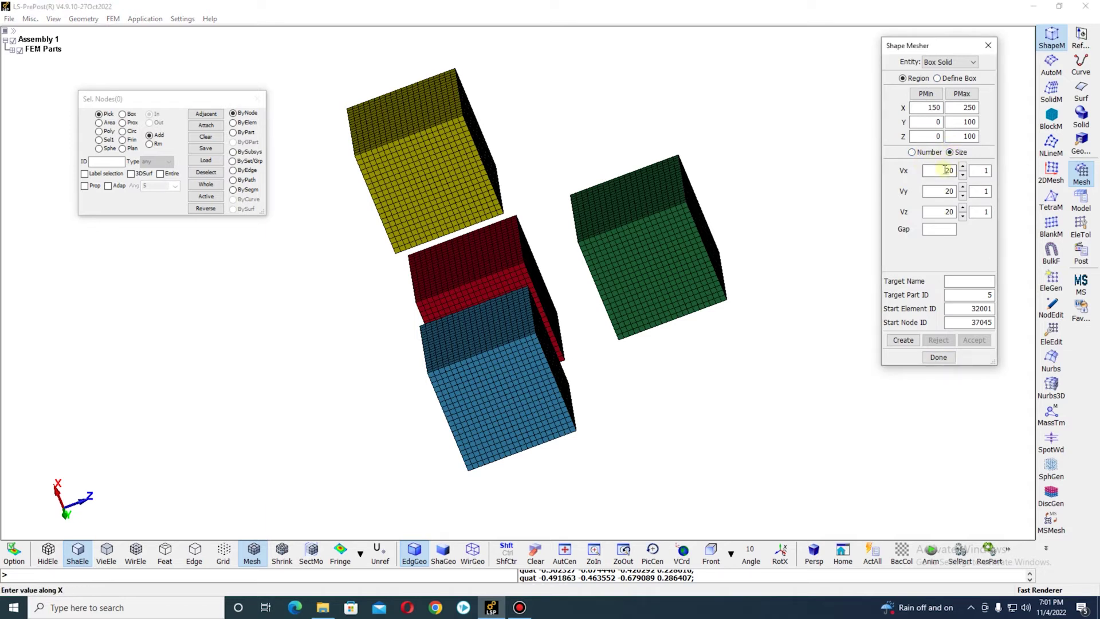
pyautogui.click(912, 151)
# Inspect the spacing between the four boxes from other angles and zoom levels.
pyautogui.moveTo(735, 242); pyautogui.dragTo(570, 311)
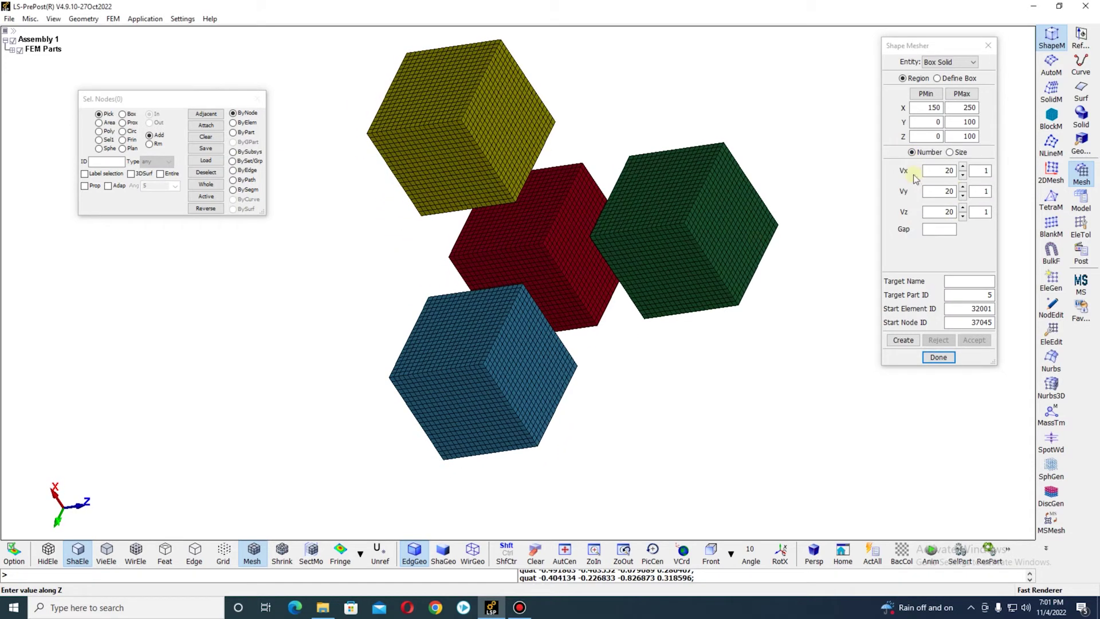
pyautogui.moveTo(741, 196); pyautogui.dragTo(682, 224)
pyautogui.scroll(-5, 682, 224)
pyautogui.moveTo(655, 277); pyautogui.dragTo(781, 196)
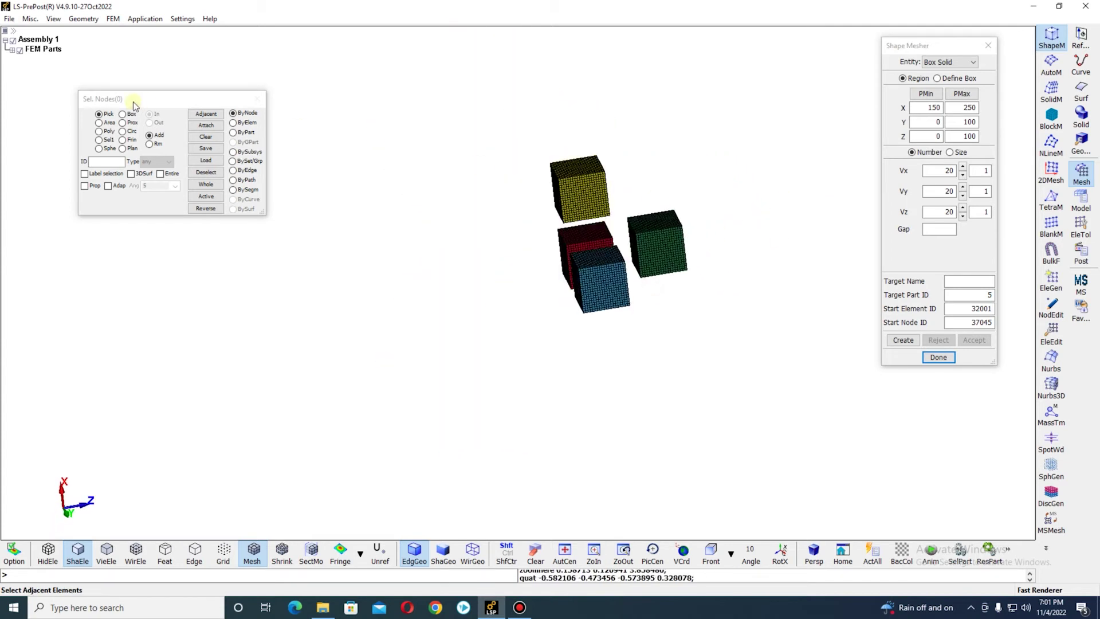
pyautogui.scroll(-3, 504, 234)
pyautogui.scroll(8, 511, 253)
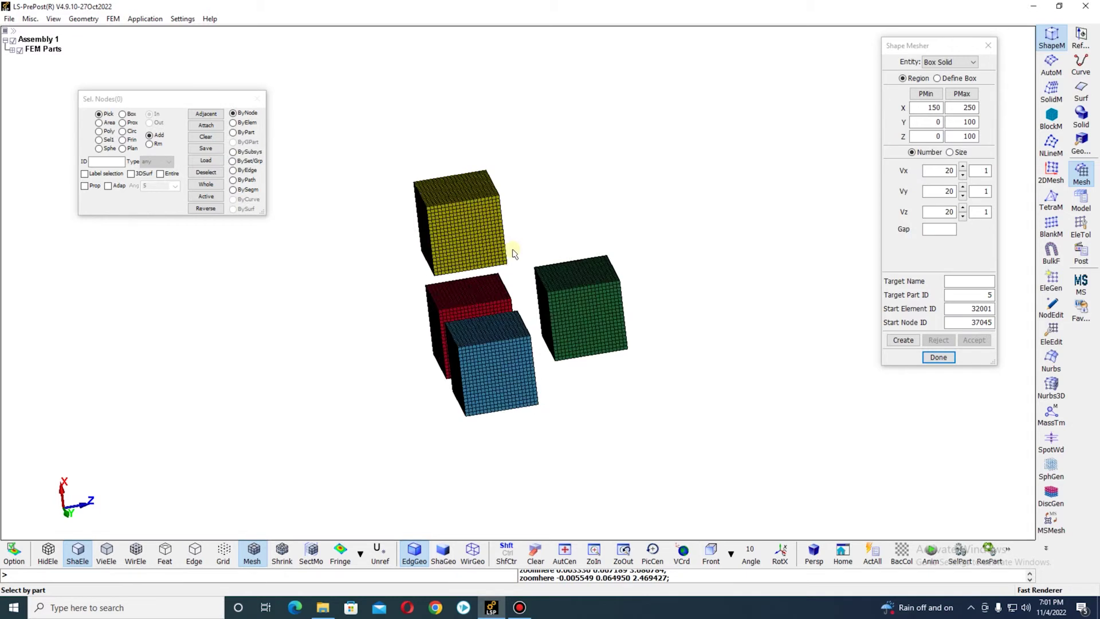
pyautogui.scroll(-3, 511, 253)
# Generate a fifth box solid preview with an X range of 250 to 400.
pyautogui.doubleClick(969, 107)
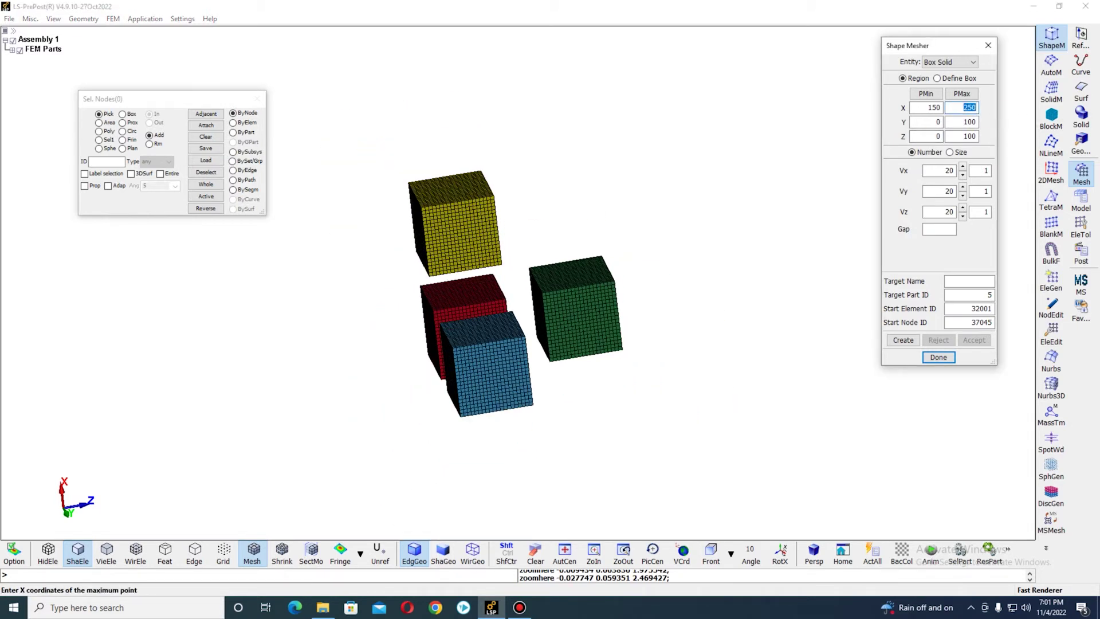
pyautogui.doubleClick(934, 108)
pyautogui.press('BackSpace')
pyautogui.press('BackSpace')
pyautogui.press('BackSpace')
pyautogui.write('400')
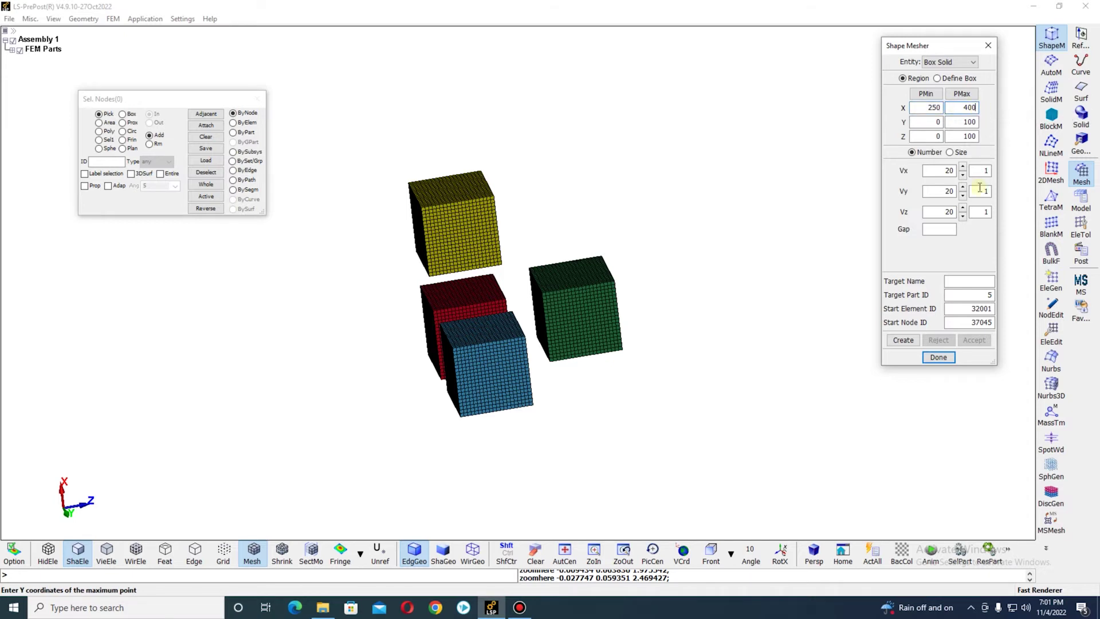
pyautogui.click(904, 340)
pyautogui.scroll(-2, 459, 306)
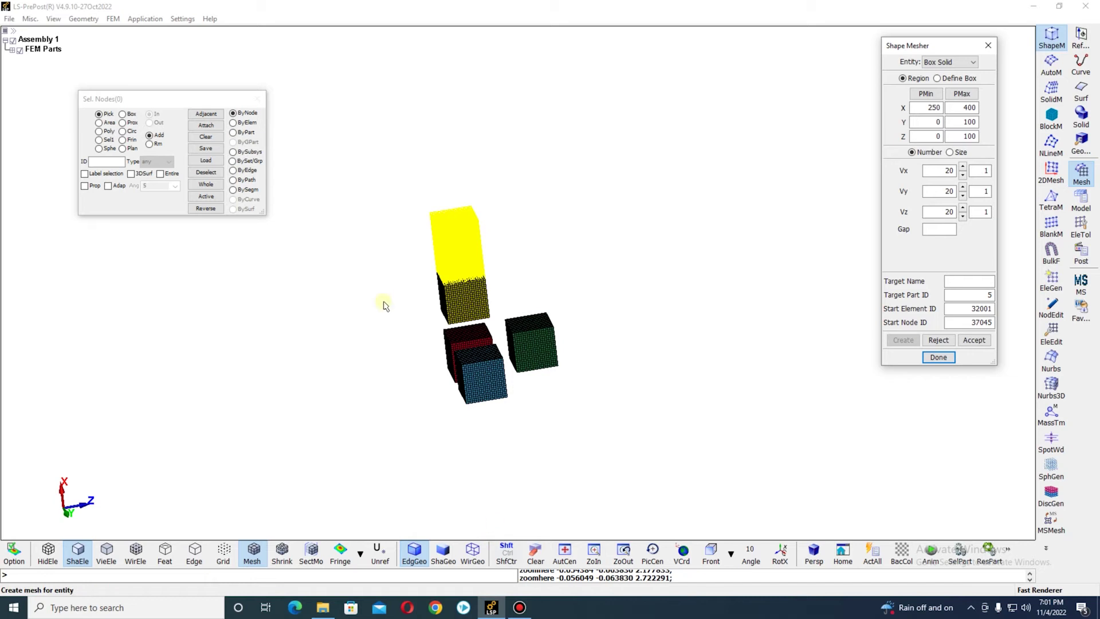
pyautogui.keyDown('shift'); pyautogui.moveTo(416, 351); pyautogui.dragTo(351, 317); pyautogui.keyUp('shift')
pyautogui.scroll(4, 462, 277)
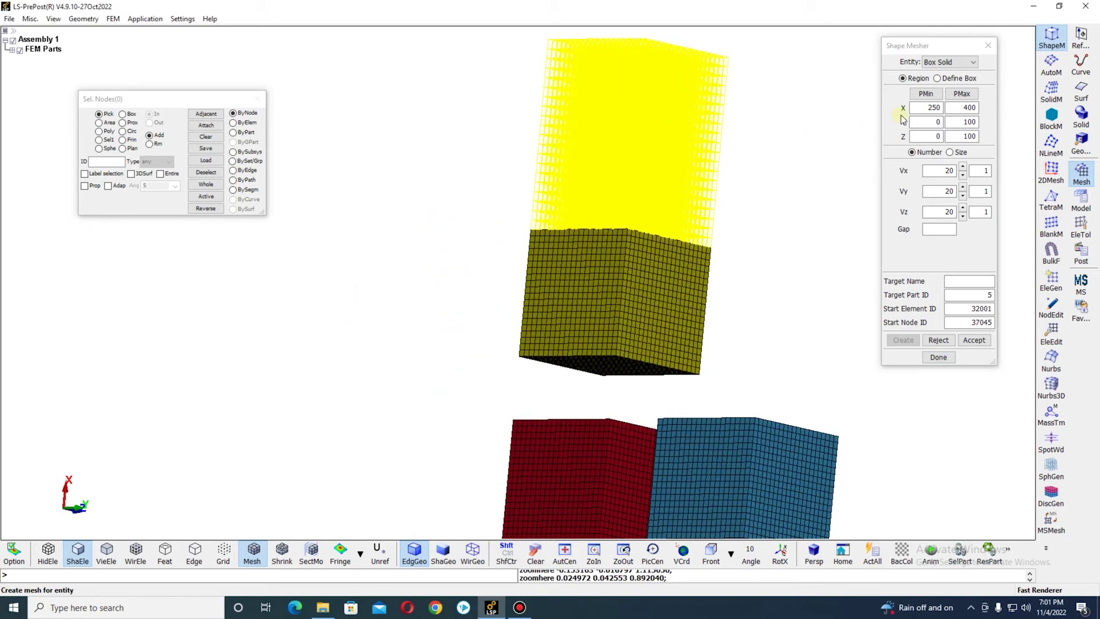
# Set the fifth box's X range to 300 to 500, regenerate the preview and accept the mesh.
pyautogui.doubleClick(932, 108)
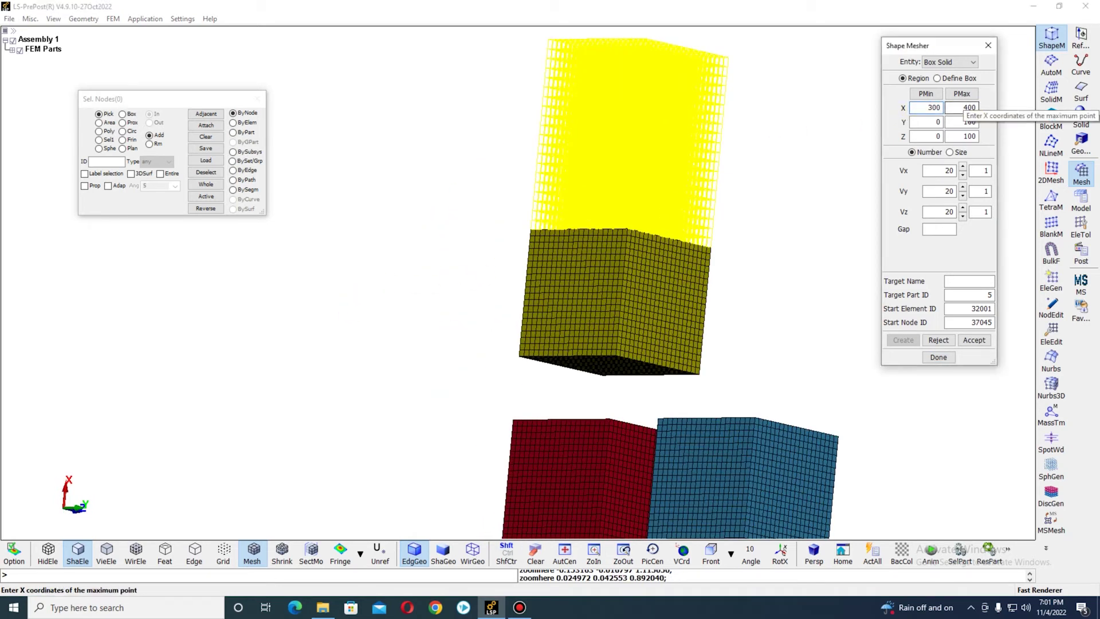
pyautogui.doubleClick(969, 107)
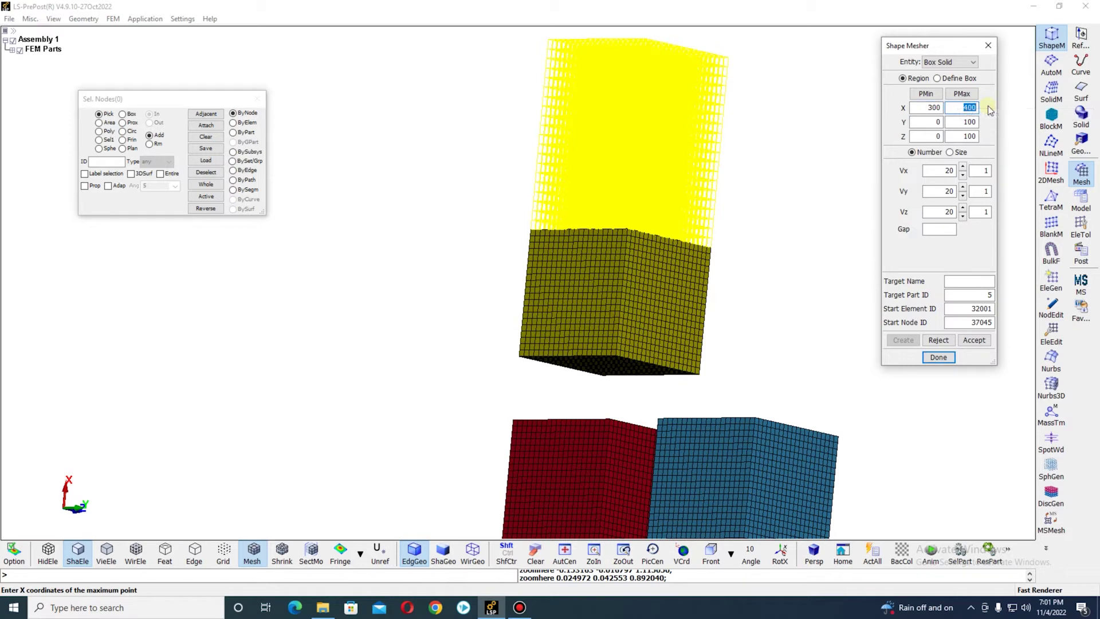
pyautogui.press('Return')
pyautogui.keyDown('shift'); pyautogui.moveTo(338, 390); pyautogui.dragTo(726, 175); pyautogui.keyUp('shift')
pyautogui.click(974, 340)
pyautogui.keyDown('shift'); pyautogui.moveTo(659, 312); pyautogui.dragTo(282, 287); pyautogui.keyUp('shift')
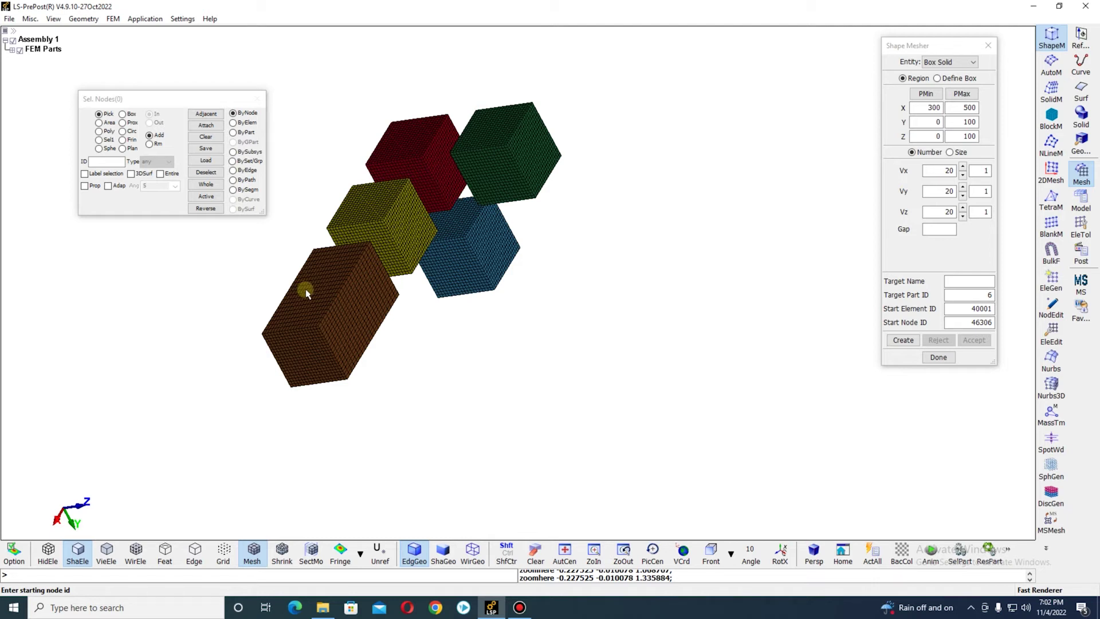
# Delete all five boxsolid parts from the FEM Parts of Assembly 1.
pyautogui.click(12, 51)
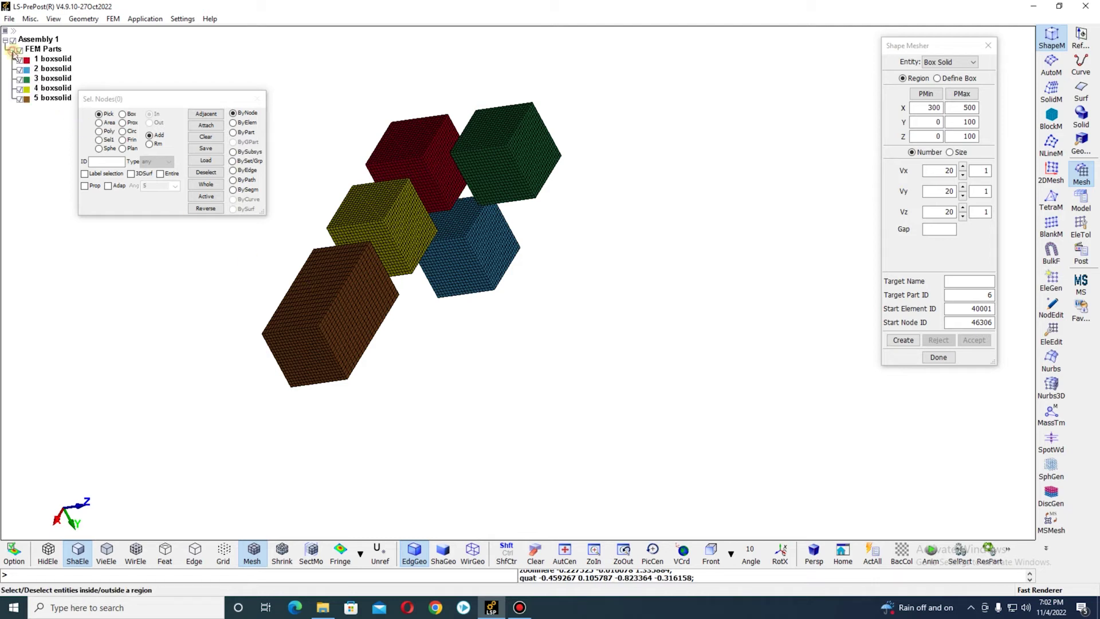
pyautogui.click(47, 59)
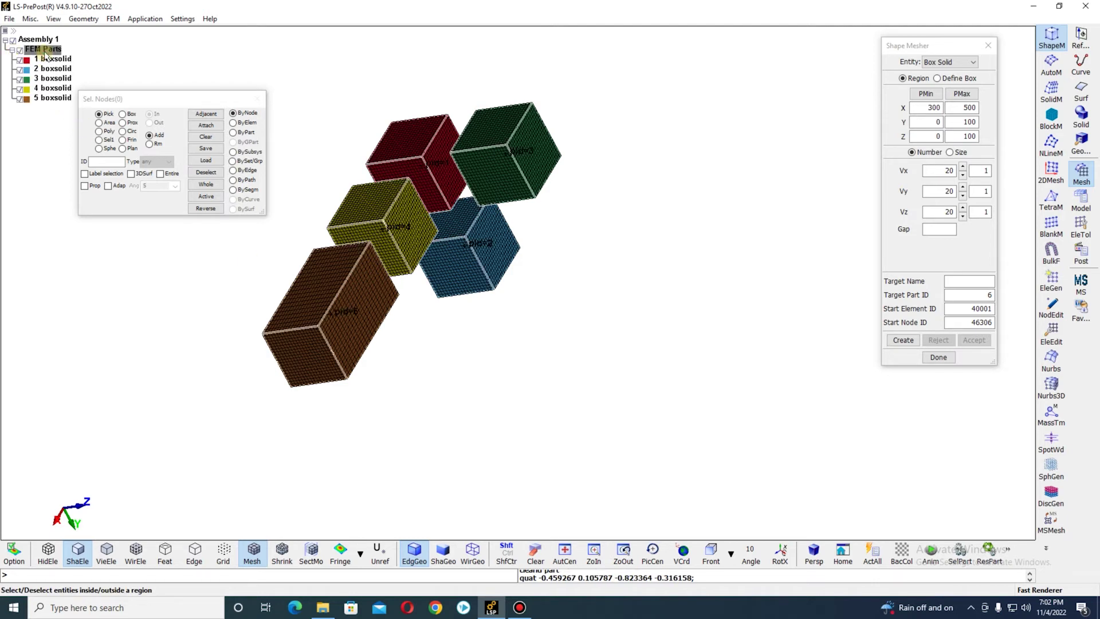
pyautogui.keyDown('shift'); pyautogui.click(50, 98); pyautogui.keyUp('shift')
pyautogui.rightClick(50, 97)
pyautogui.click(75, 123)
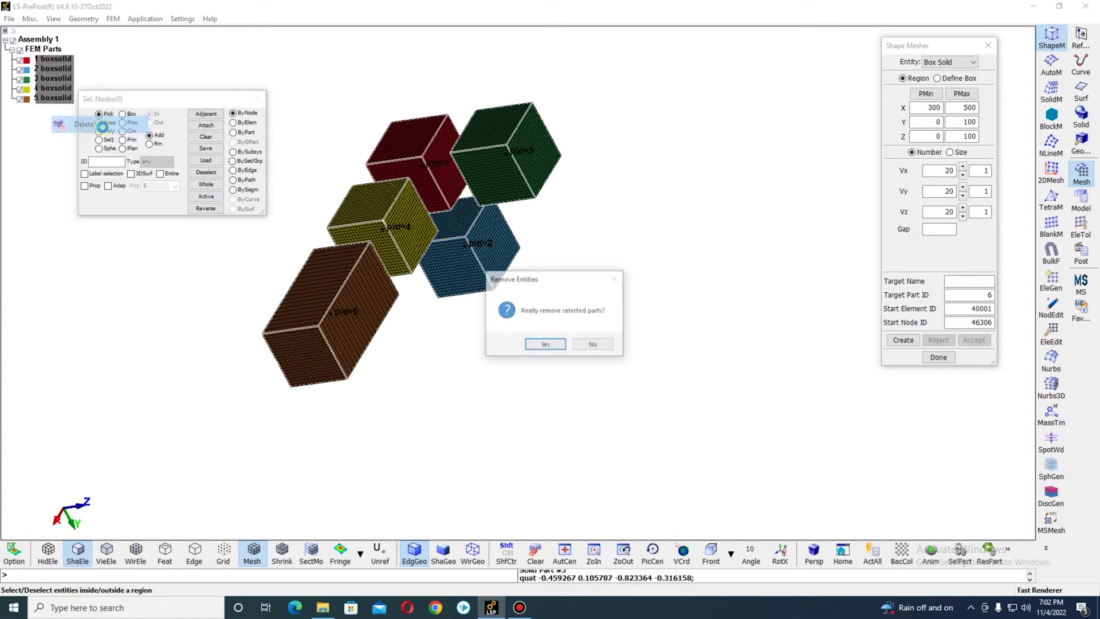
pyautogui.click(546, 345)
# Generate a box solid preview spanning 0 to 50 on the X, Y and Z axes.
pyautogui.click(925, 108)
pyautogui.write('0')
pyautogui.click(971, 108)
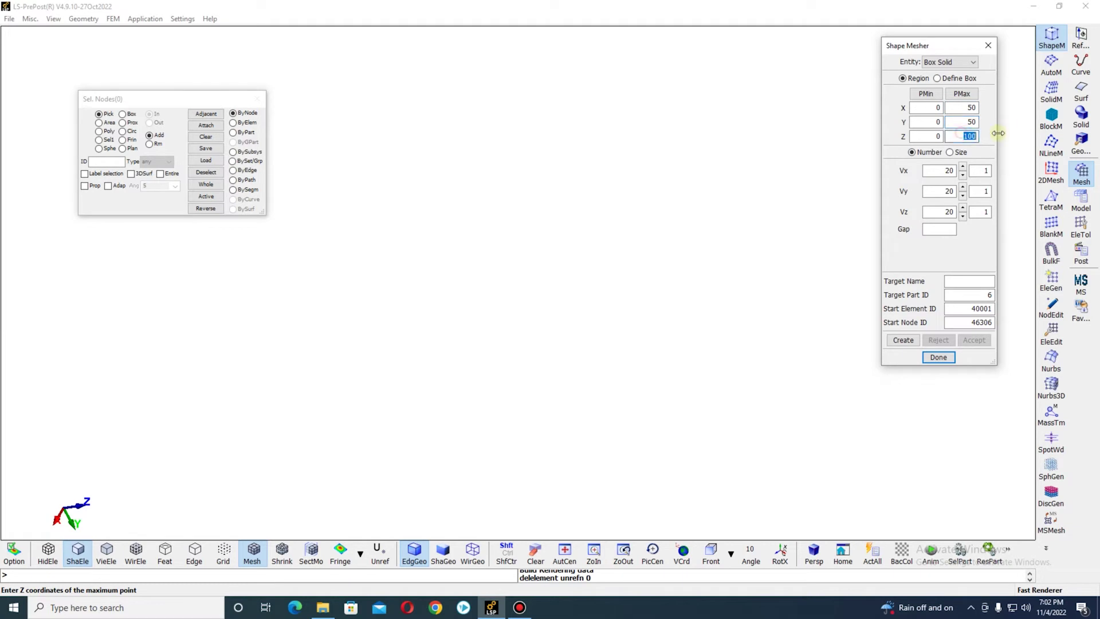
pyautogui.click(904, 339)
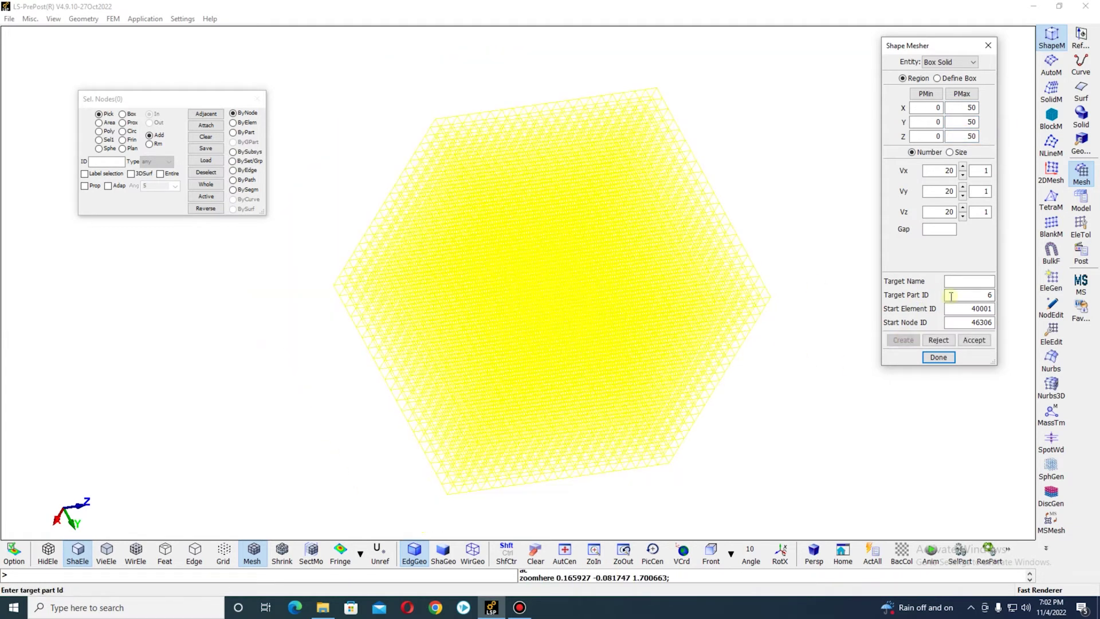
# Set the target part ID to 1 and the target name to Sqaure, then accept the box mesh.
pyautogui.doubleClick(990, 295)
pyautogui.write('1')
pyautogui.click(974, 280)
pyautogui.click(974, 340)
pyautogui.scroll(-2, 477, 283)
pyautogui.moveTo(477, 283); pyautogui.dragTo(842, 231)
# Set the next box solid's minimum X, Y and Z coordinates to 100.
pyautogui.doubleClick(969, 108)
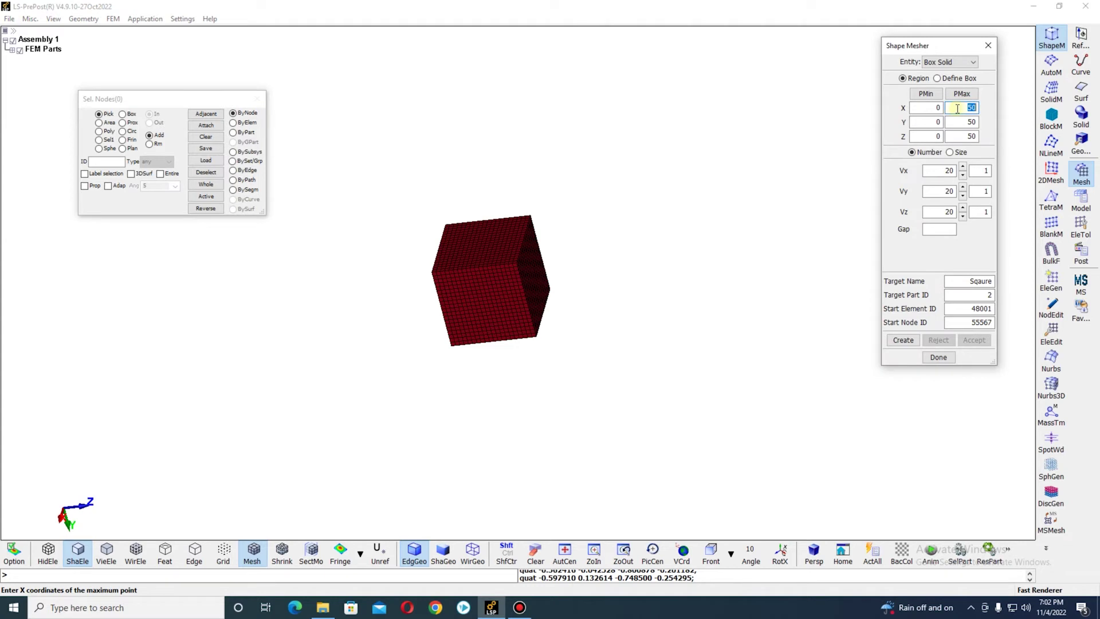
pyautogui.hotkey('shift', 'Tab')
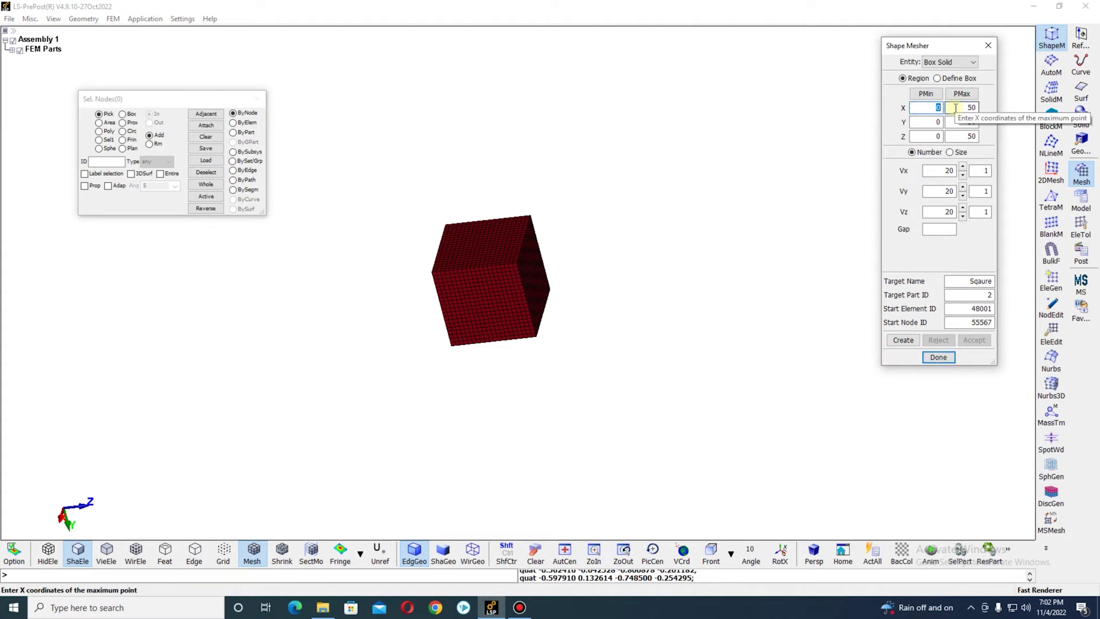
pyautogui.doubleClick(940, 122)
pyautogui.write('100')
pyautogui.doubleClick(939, 136)
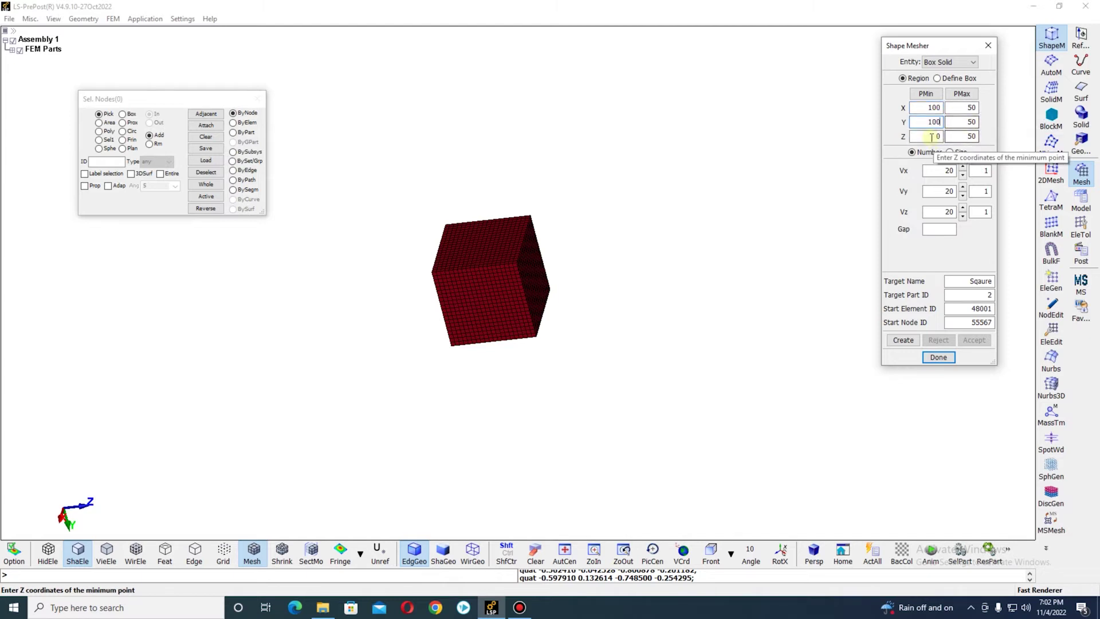
pyautogui.write('100')
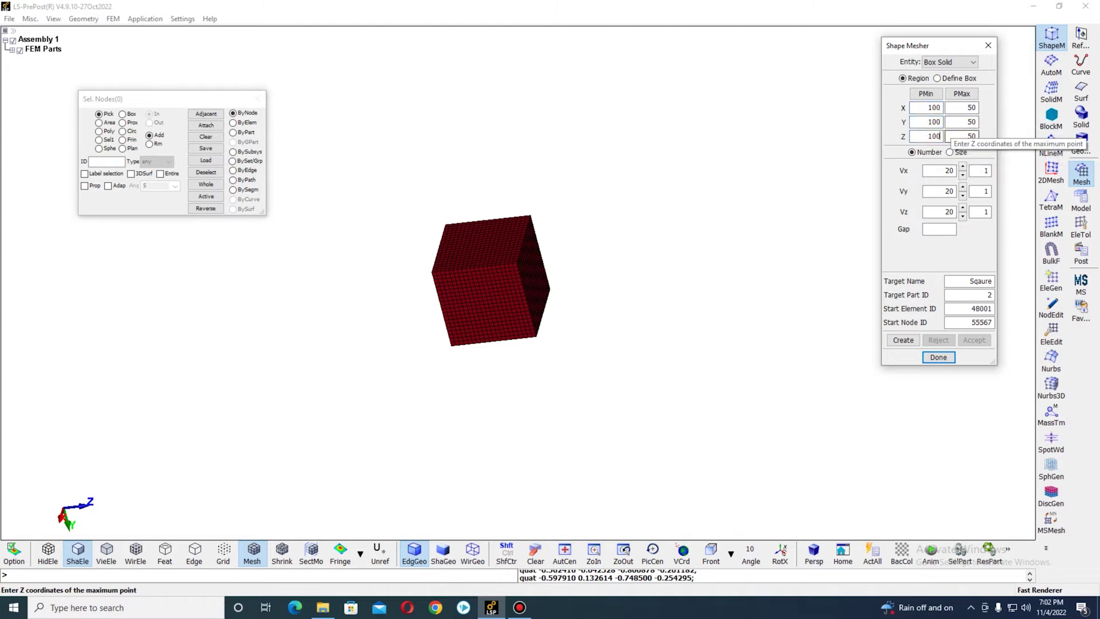
# Set the maximum X, Y and Z coordinates to 150 and generate the second box solid preview.
pyautogui.click(960, 107)
pyautogui.write('1')
pyautogui.click(966, 122)
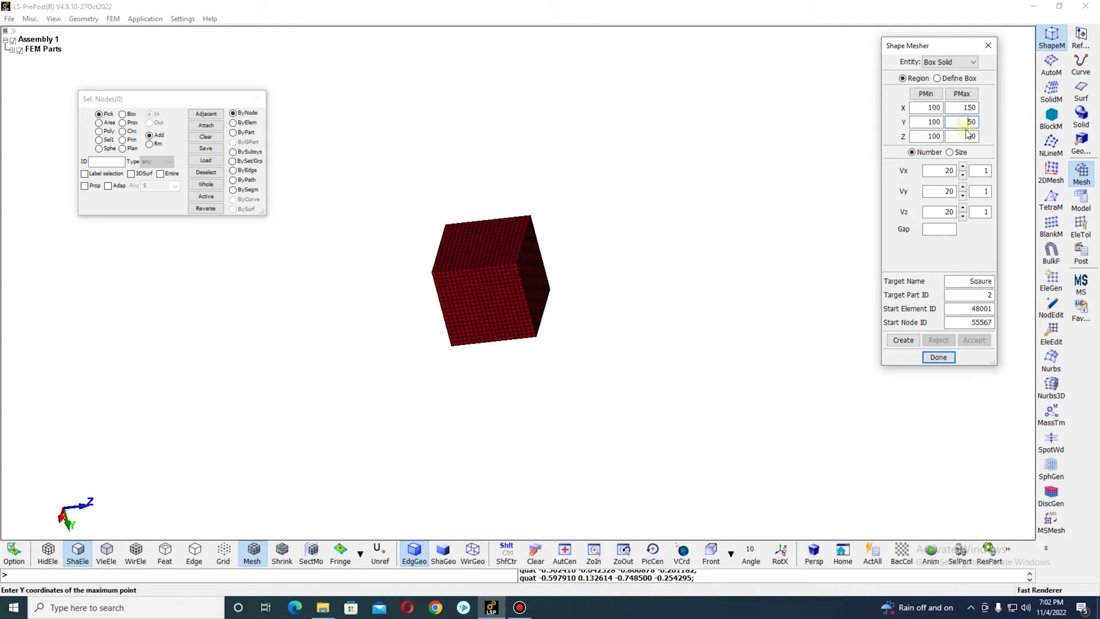
pyautogui.write('1')
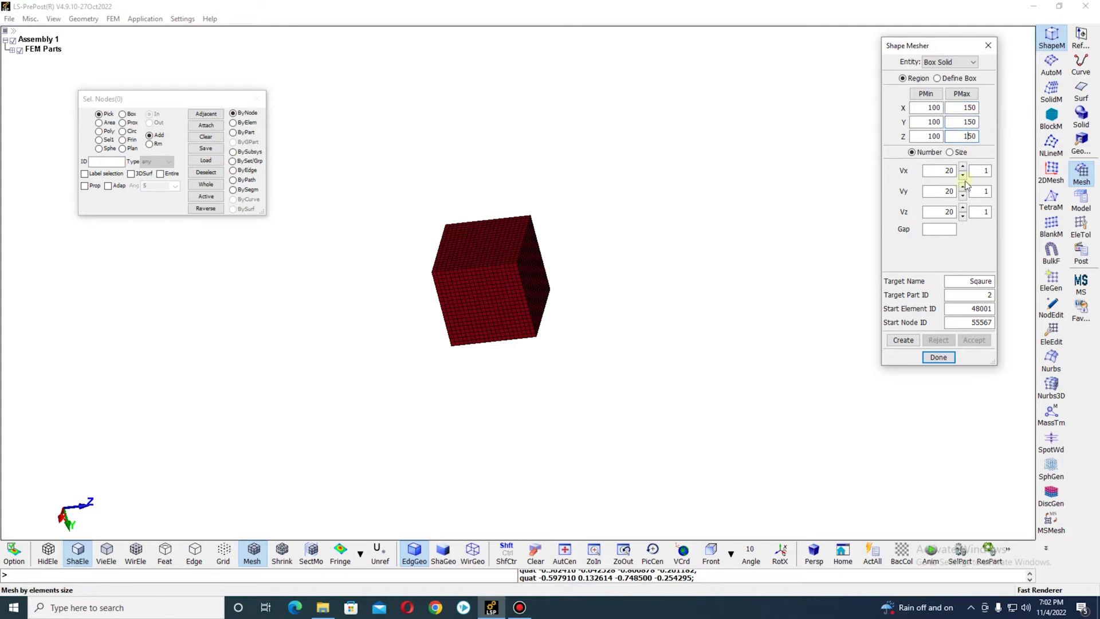
pyautogui.click(903, 339)
pyautogui.scroll(-2, 609, 314)
# Set the second box's maximum X coordinate to 250 and regenerate the preview.
pyautogui.doubleClick(980, 281)
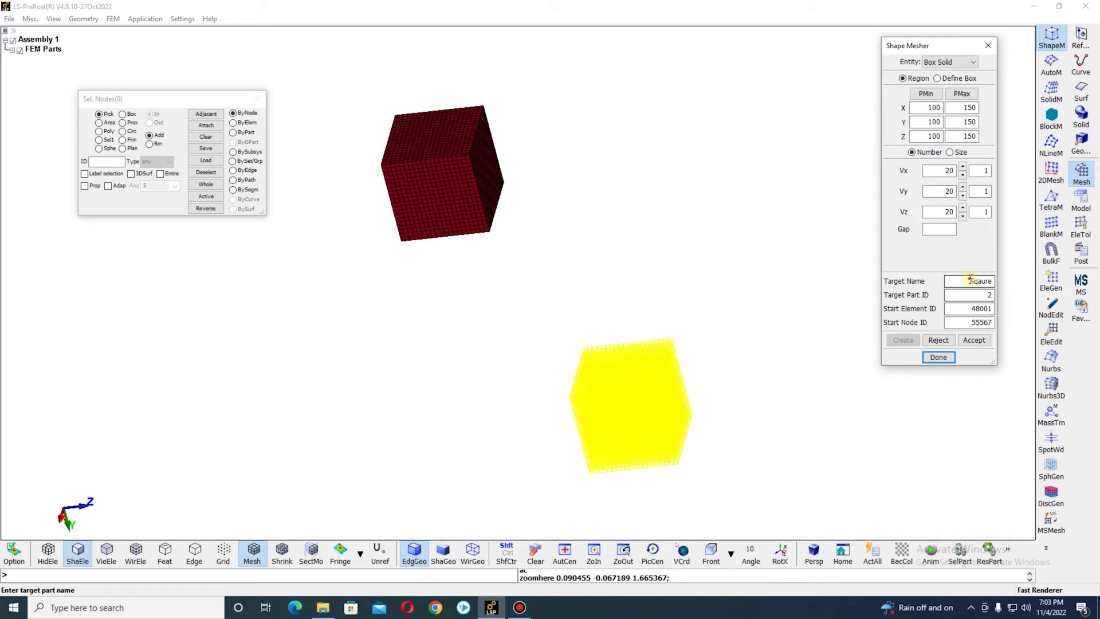
pyautogui.doubleClick(991, 109)
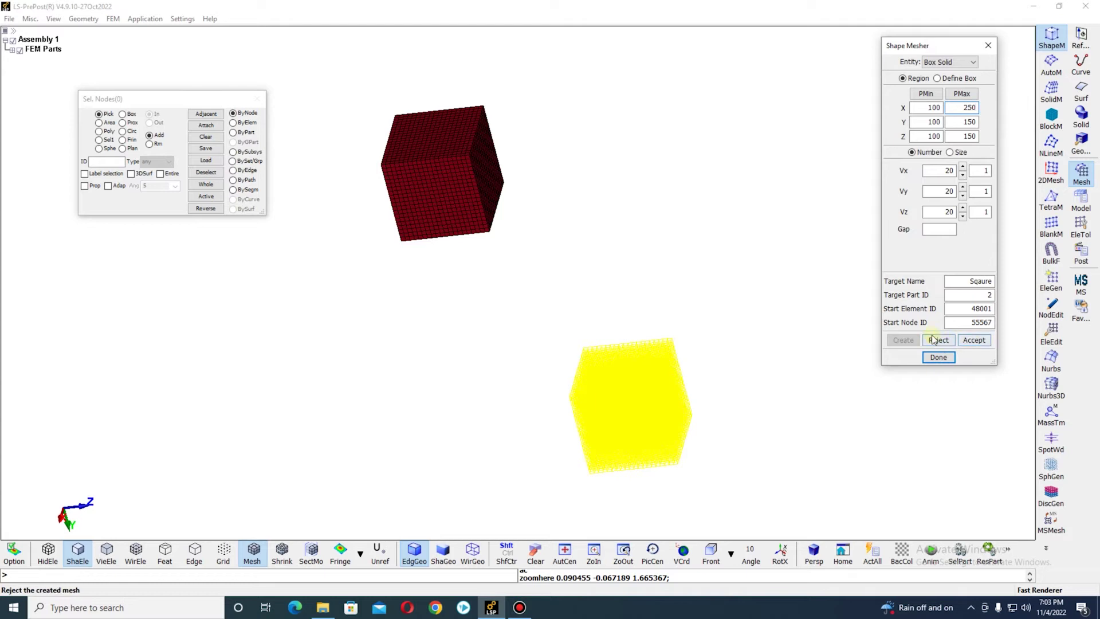
pyautogui.press('Return')
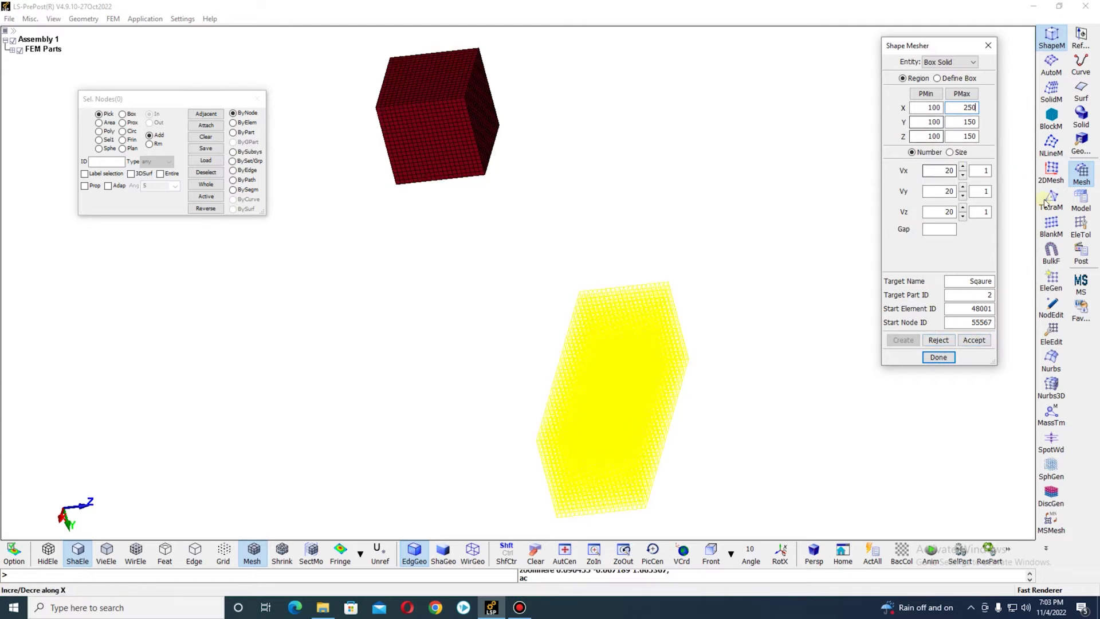
# Set the target name to Rectangle, accept the second box mesh and close the Shape Mesher.
pyautogui.doubleClick(980, 280)
pyautogui.write('Rectang')
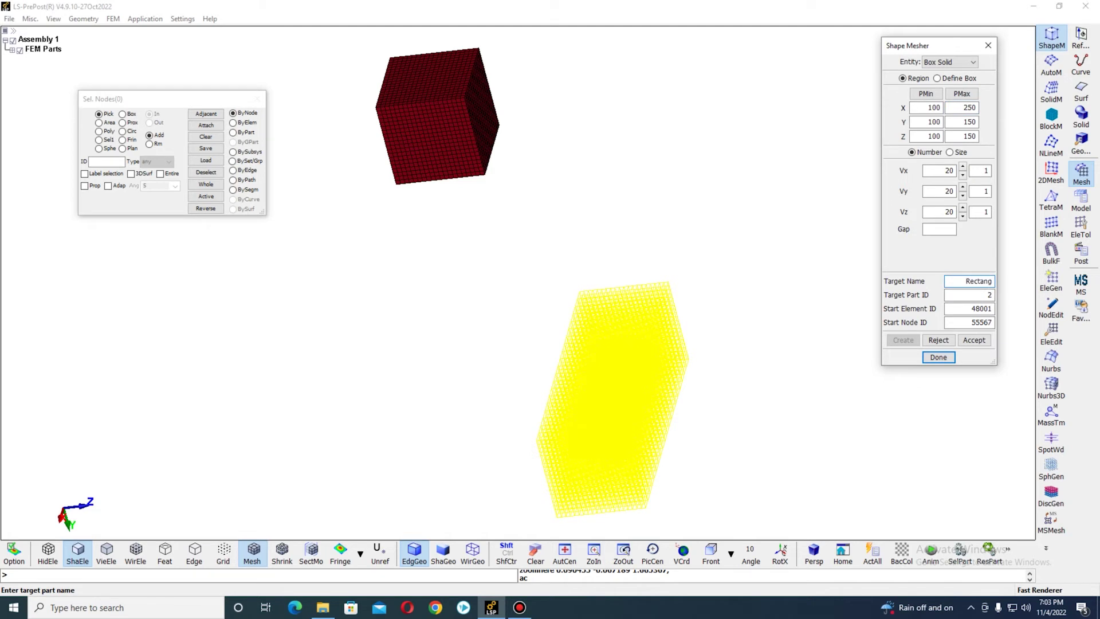
pyautogui.write('le')
pyautogui.click(974, 340)
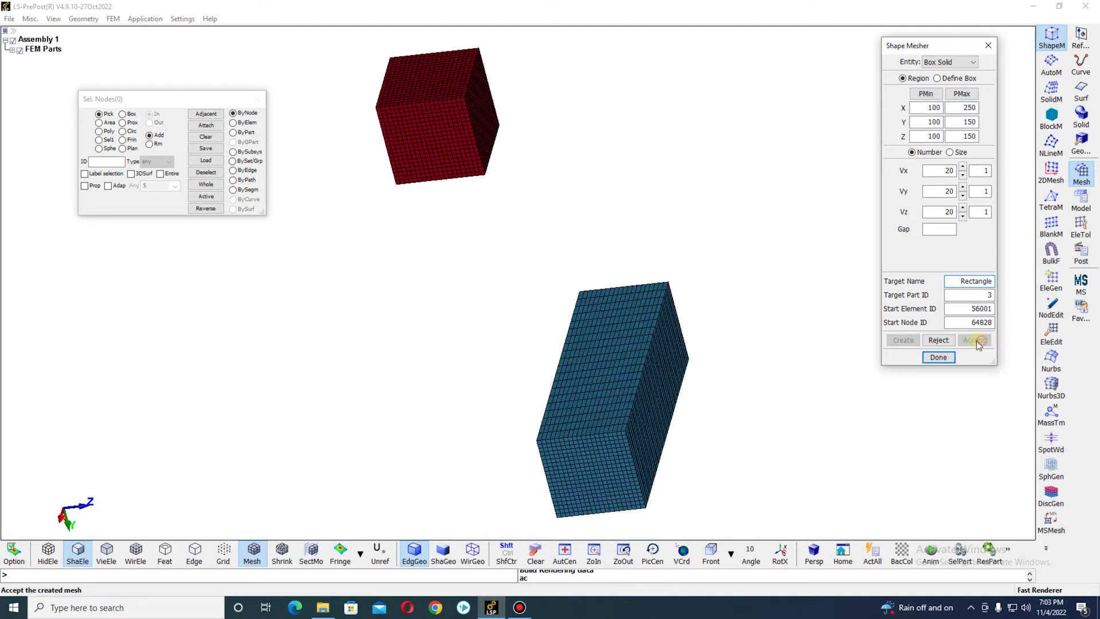
pyautogui.click(939, 357)
pyautogui.keyDown('shift'); pyautogui.moveTo(560, 248); pyautogui.dragTo(543, 295); pyautogui.keyUp('shift')
# Open the PART keyword data from the Keyword Manager and view the Rectangle part's card.
pyautogui.click(1081, 202)
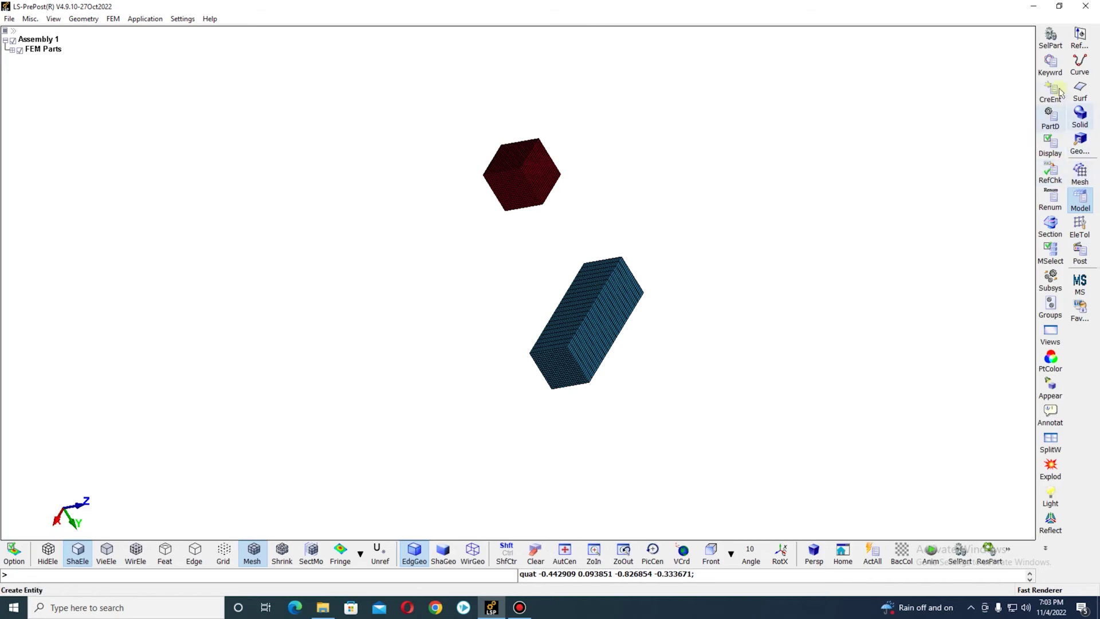
pyautogui.click(1050, 64)
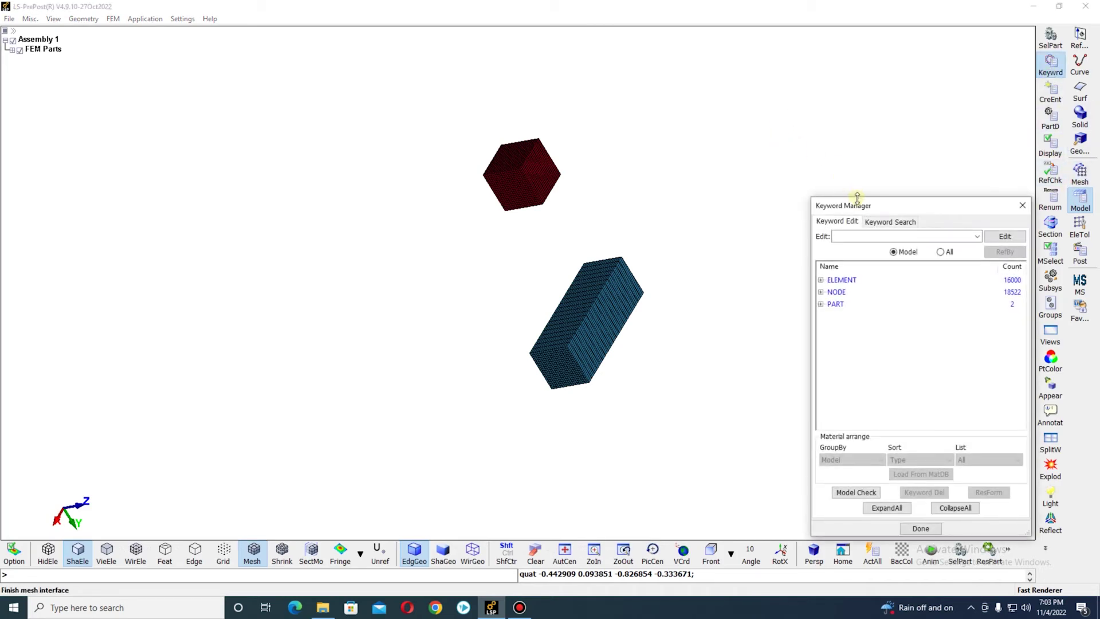
pyautogui.moveTo(858, 205); pyautogui.dragTo(849, 82)
pyautogui.doubleClick(845, 194)
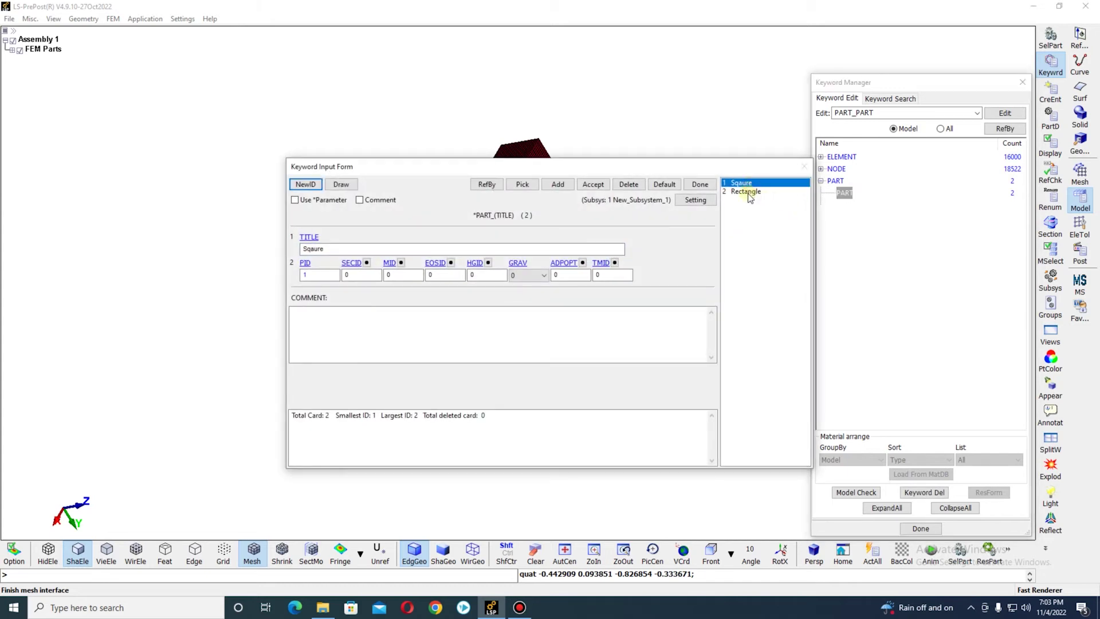
pyautogui.click(746, 192)
pyautogui.moveTo(729, 171); pyautogui.dragTo(787, 106)
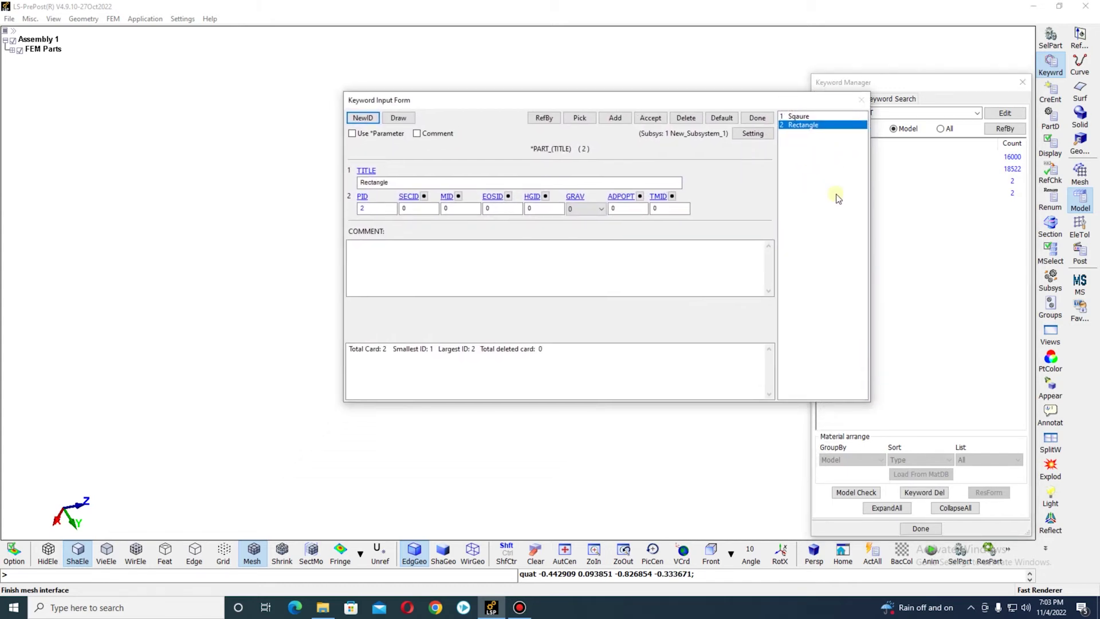
# Review the Sqaure part's card against the model, then close the keyword form and the Keyword Manager.
pyautogui.click(801, 117)
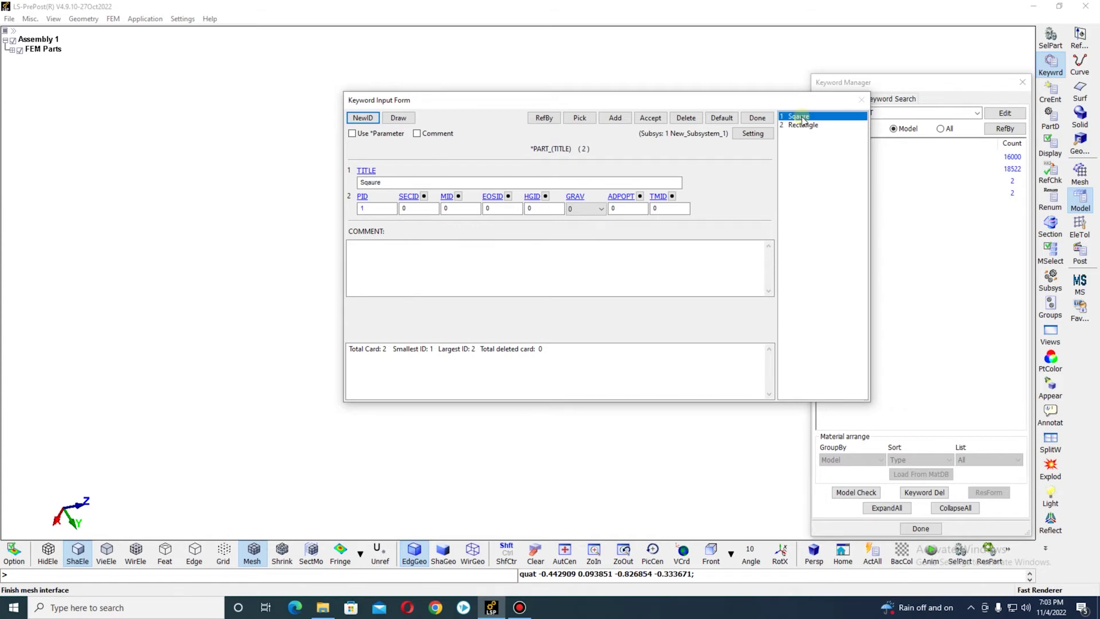
pyautogui.moveTo(782, 105); pyautogui.dragTo(360, 137)
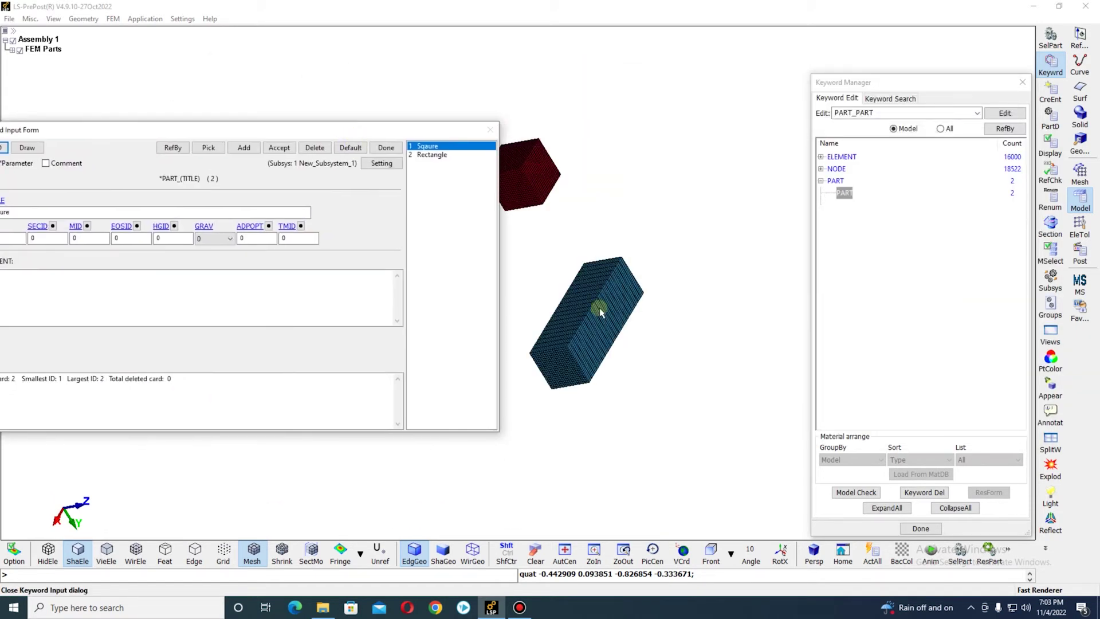
pyautogui.moveTo(437, 132); pyautogui.dragTo(449, 117)
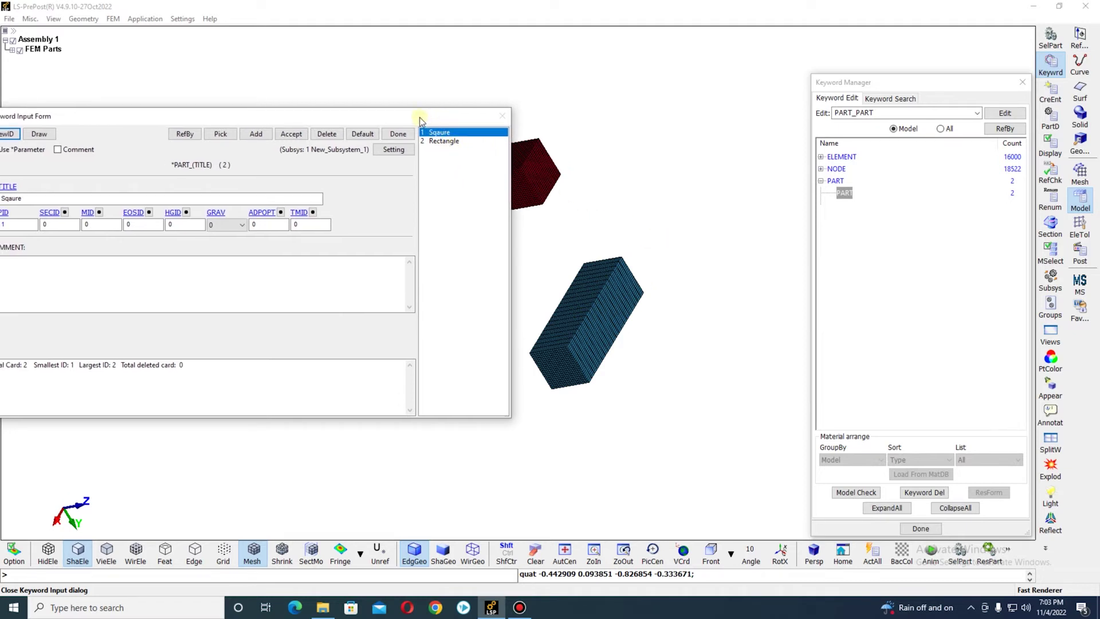
pyautogui.moveTo(421, 116); pyautogui.dragTo(743, 92)
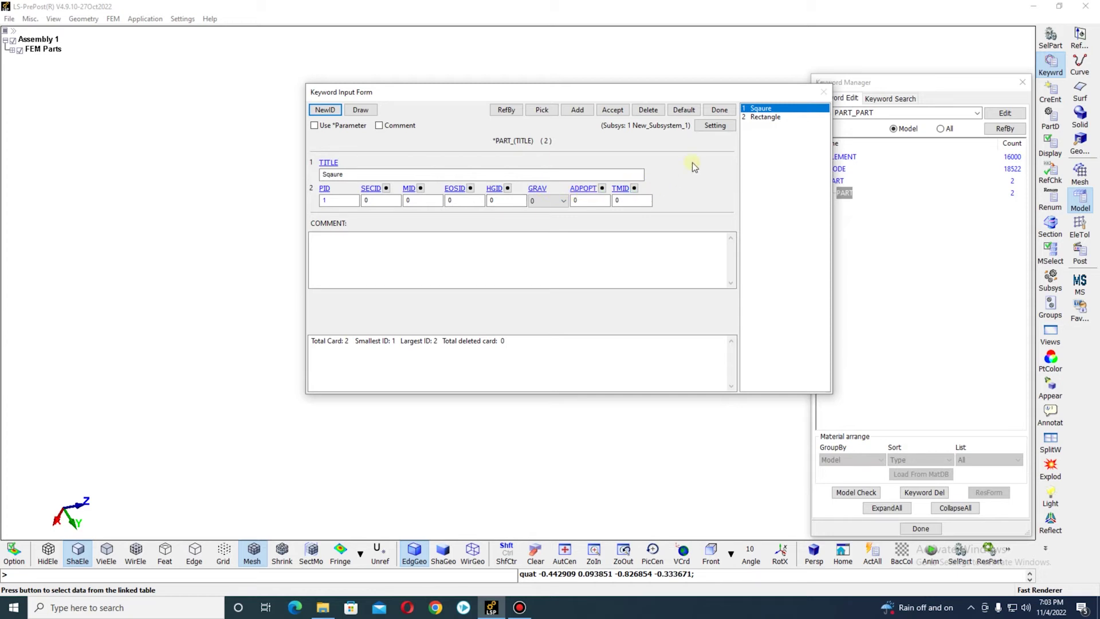
pyautogui.click(717, 109)
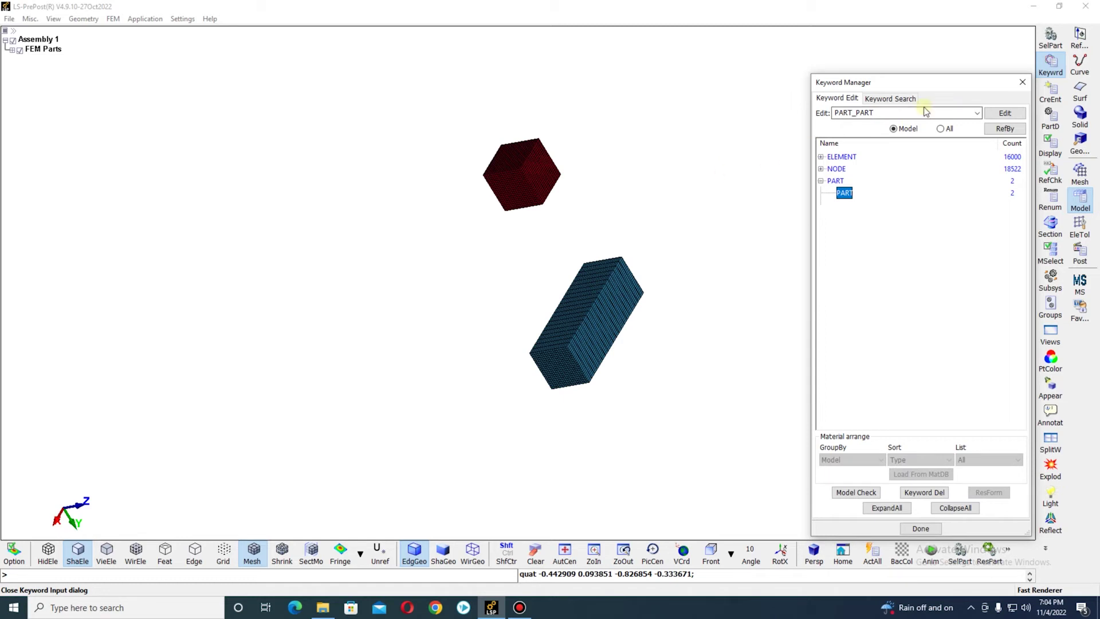
pyautogui.click(1023, 82)
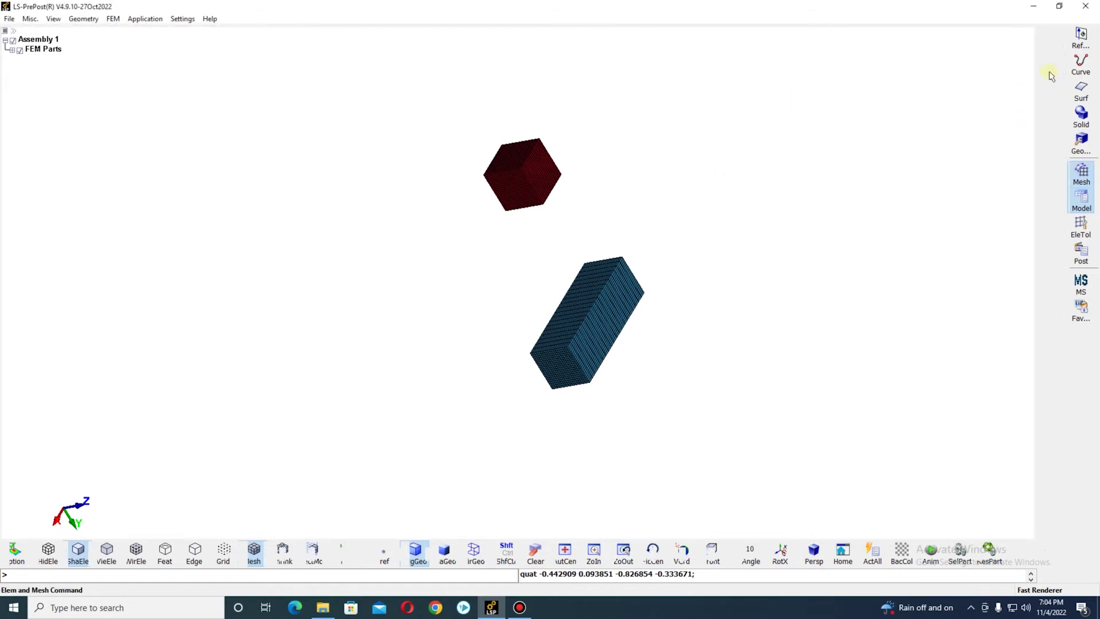
# Reopen the Shape Mesher and select its target name for editing.
pyautogui.click(1082, 172)
pyautogui.click(1051, 38)
pyautogui.moveTo(918, 90); pyautogui.dragTo(954, 80)
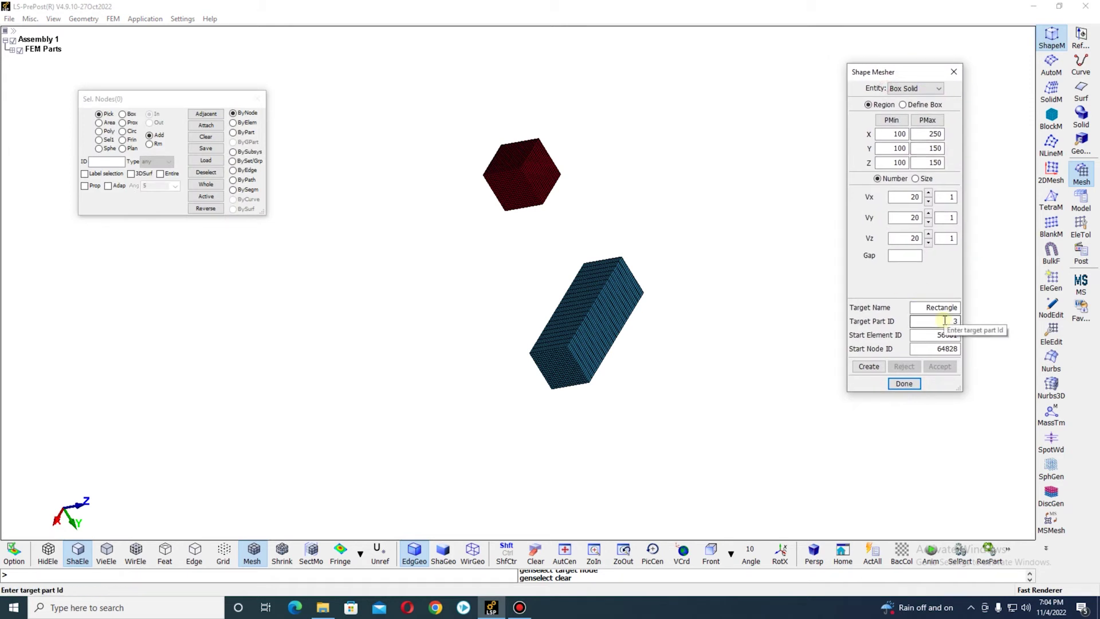
pyautogui.doubleClick(934, 307)
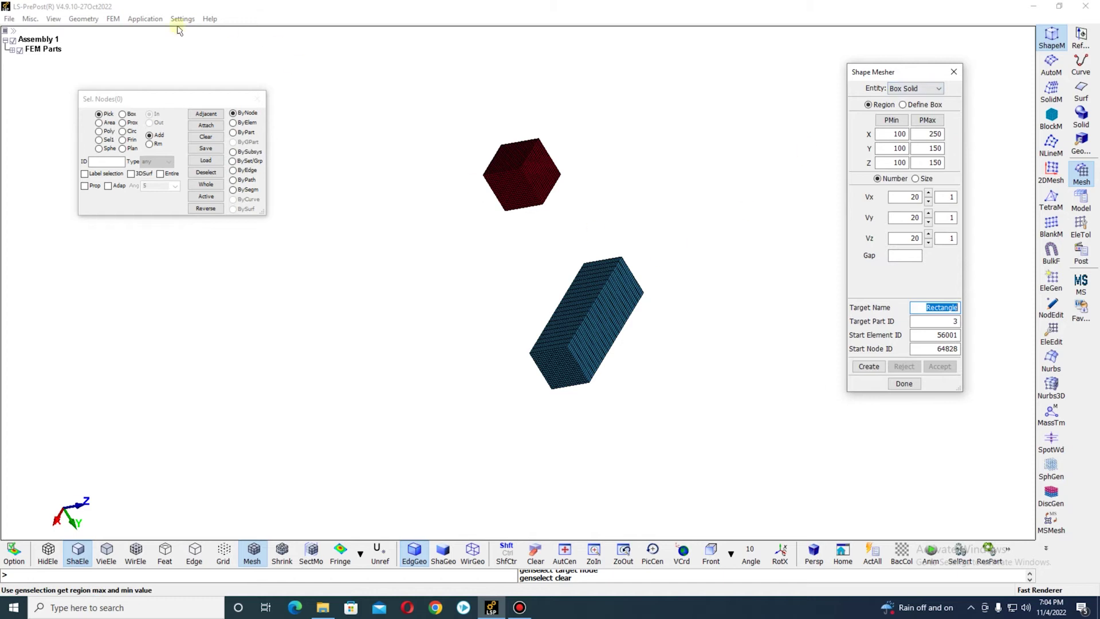
# Delete the Sqaure and Rectangle parts from the FEM Parts of Assembly 1.
pyautogui.click(13, 50)
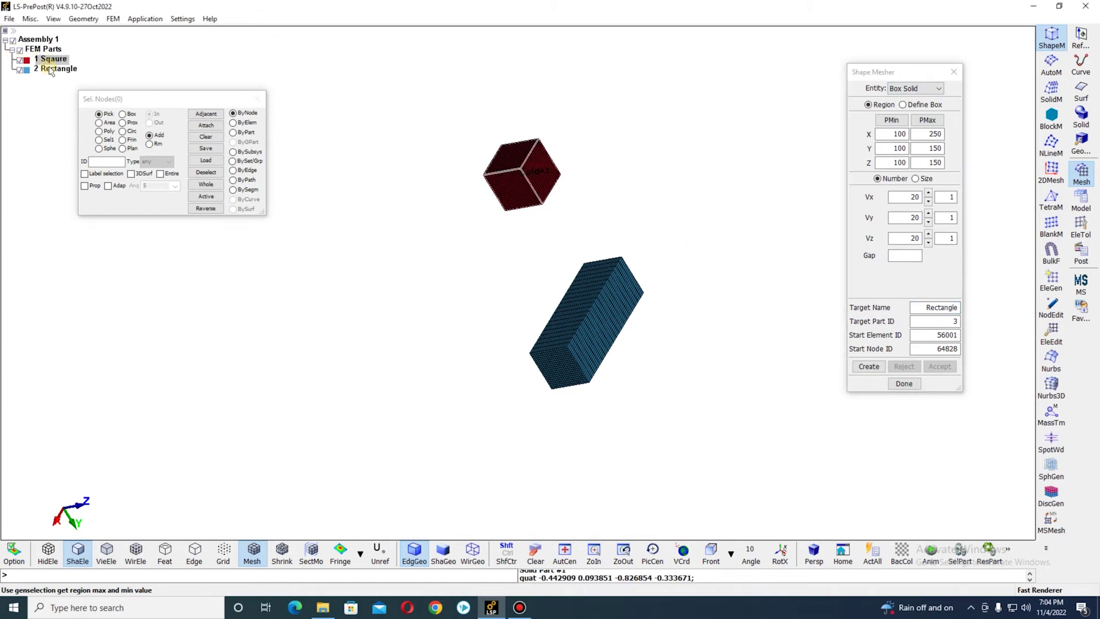
pyautogui.keyDown('shift'); pyautogui.click(49, 69); pyautogui.keyUp('shift')
pyautogui.rightClick(49, 68)
pyautogui.click(72, 113)
pyautogui.click(546, 345)
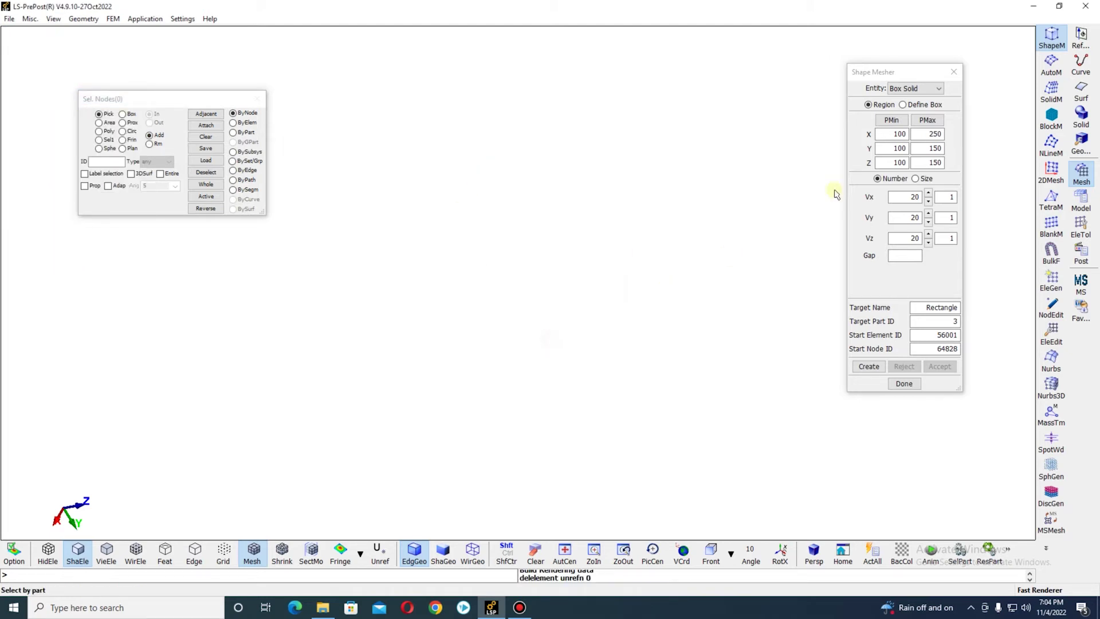
# Switch the mesher entity to Box Shell and set its minimum X, Y and Z coordinates to 0.
pyautogui.click(918, 90)
pyautogui.click(905, 108)
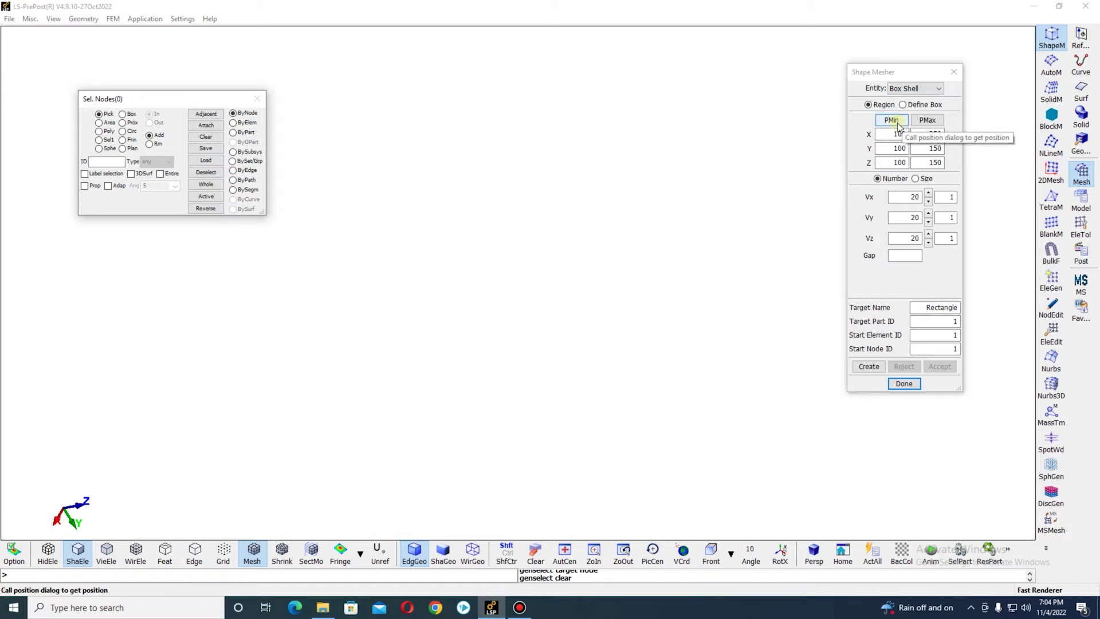
pyautogui.doubleClick(928, 134)
pyautogui.write('250')
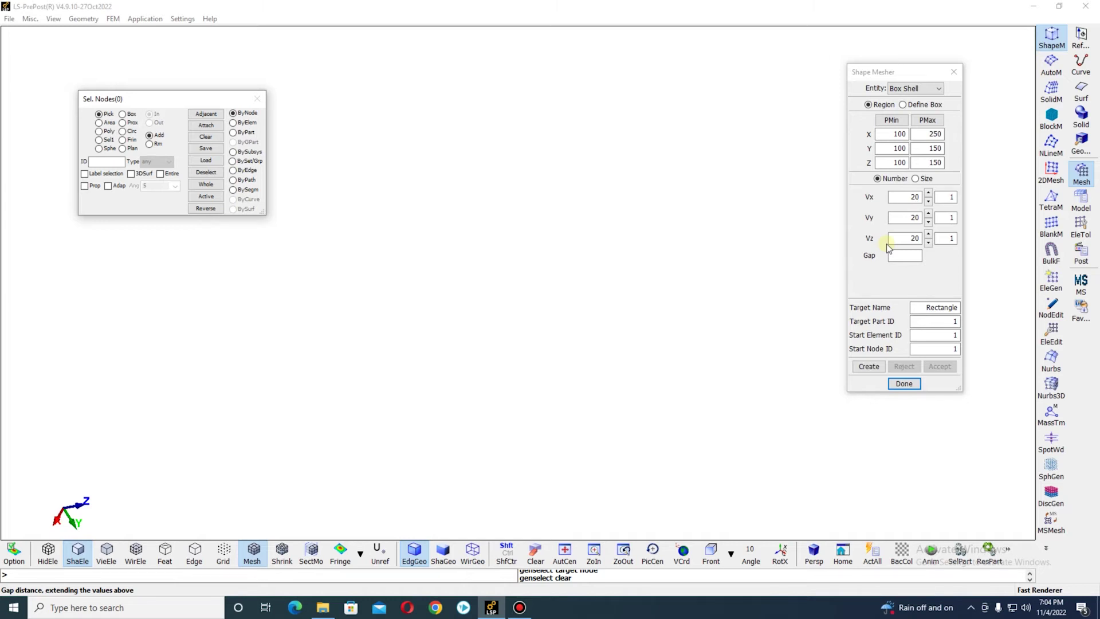
pyautogui.doubleClick(898, 134)
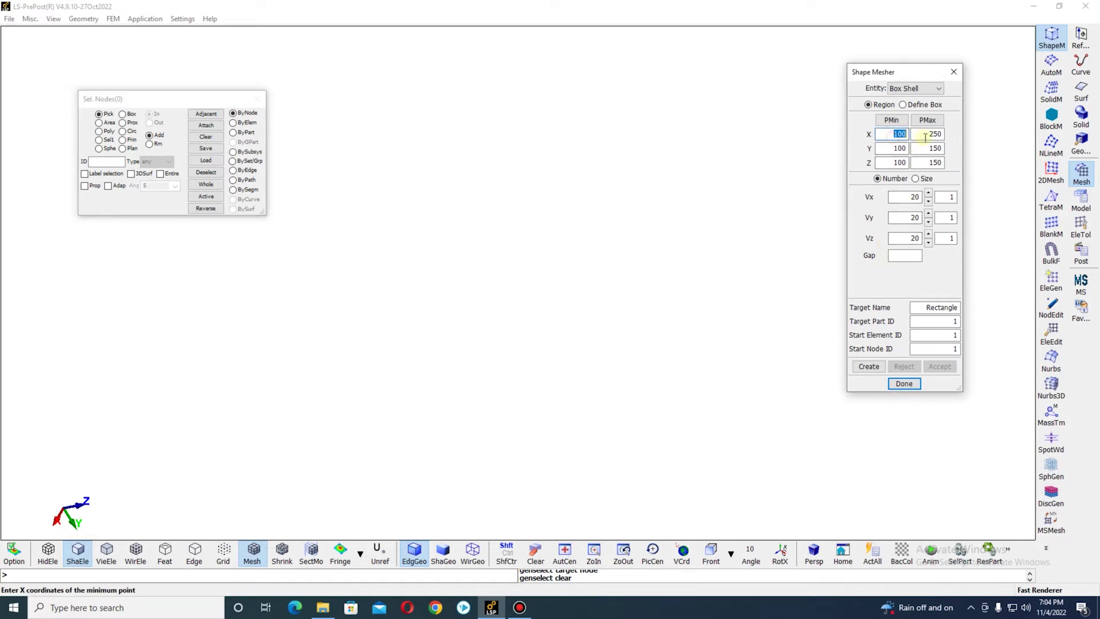
pyautogui.press('Tab')
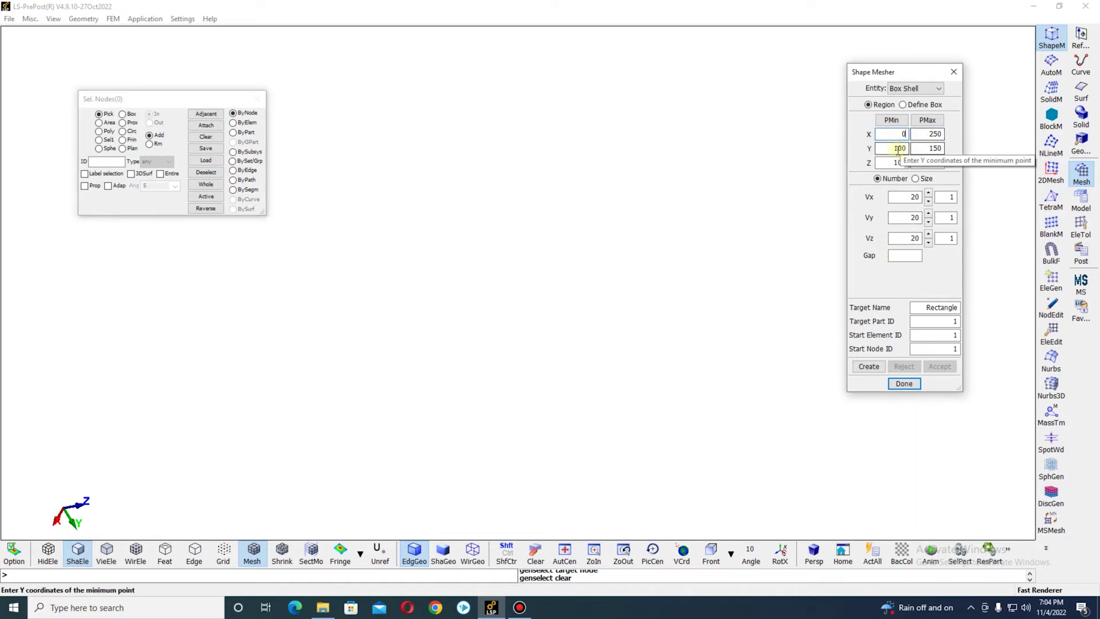
pyautogui.write('0')
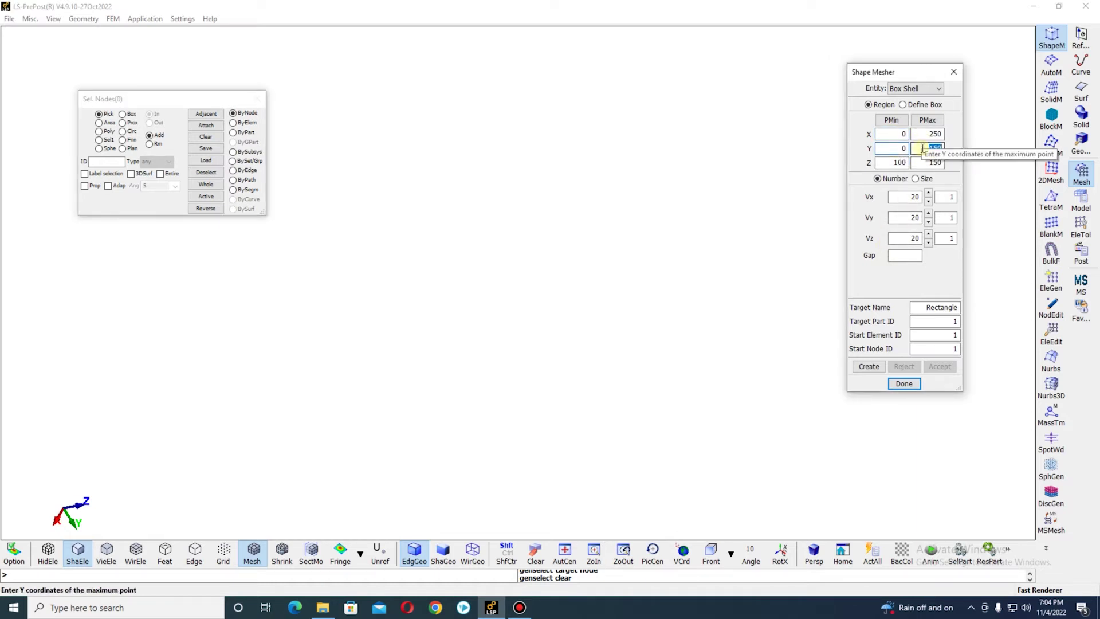
pyautogui.doubleClick(895, 163)
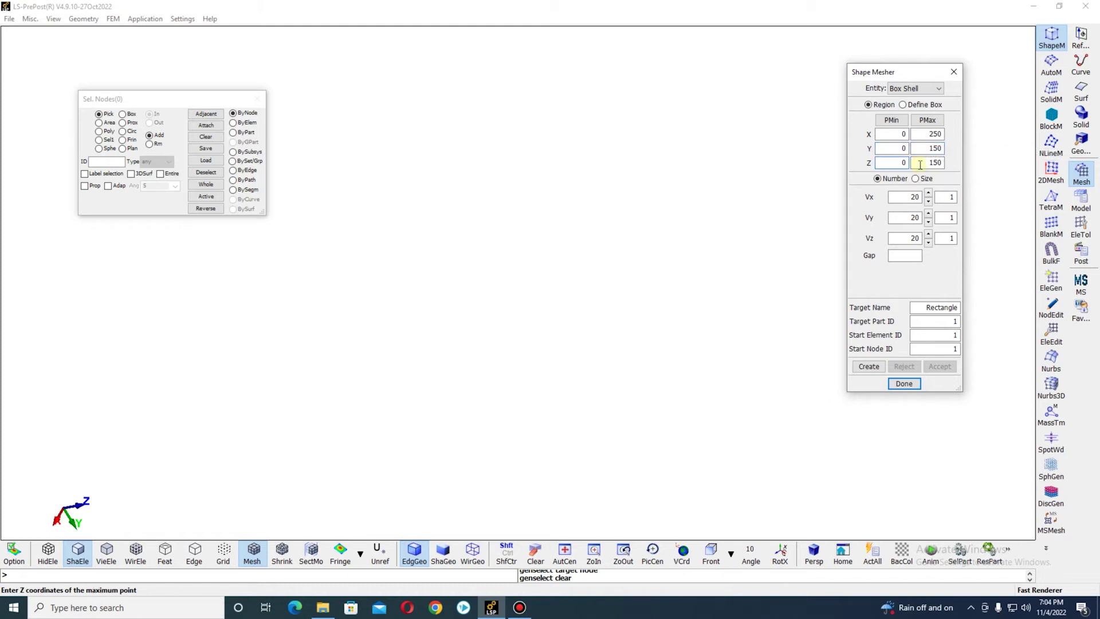
# Generate and accept a box shell mesh with maximum X, Y and Z coordinates of 50.
pyautogui.doubleClick(934, 134)
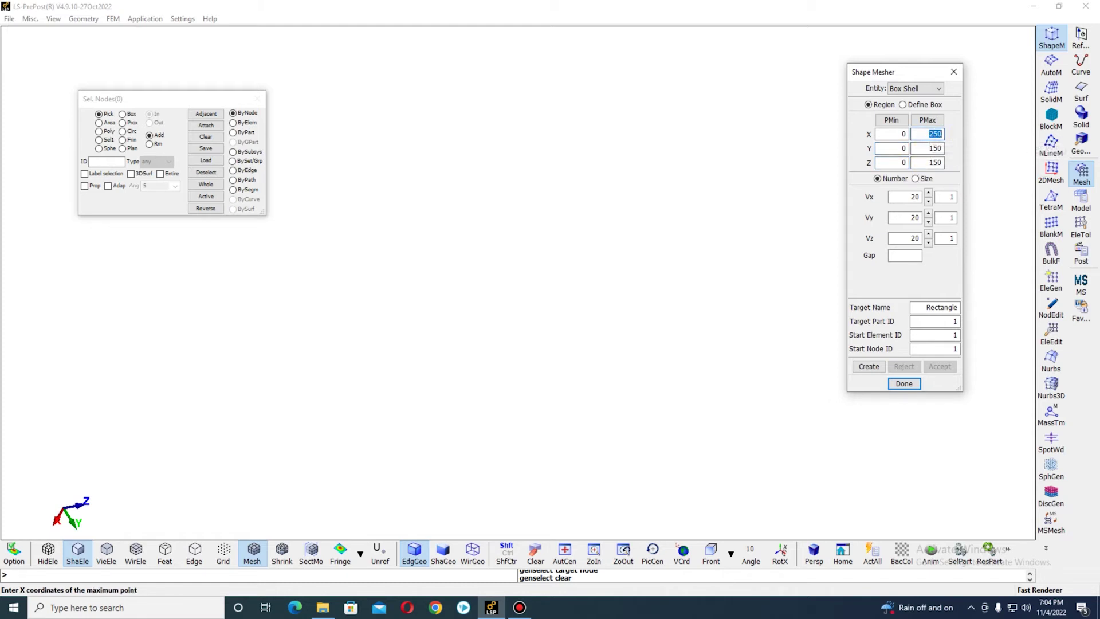
pyautogui.press('Tab')
pyautogui.click(869, 366)
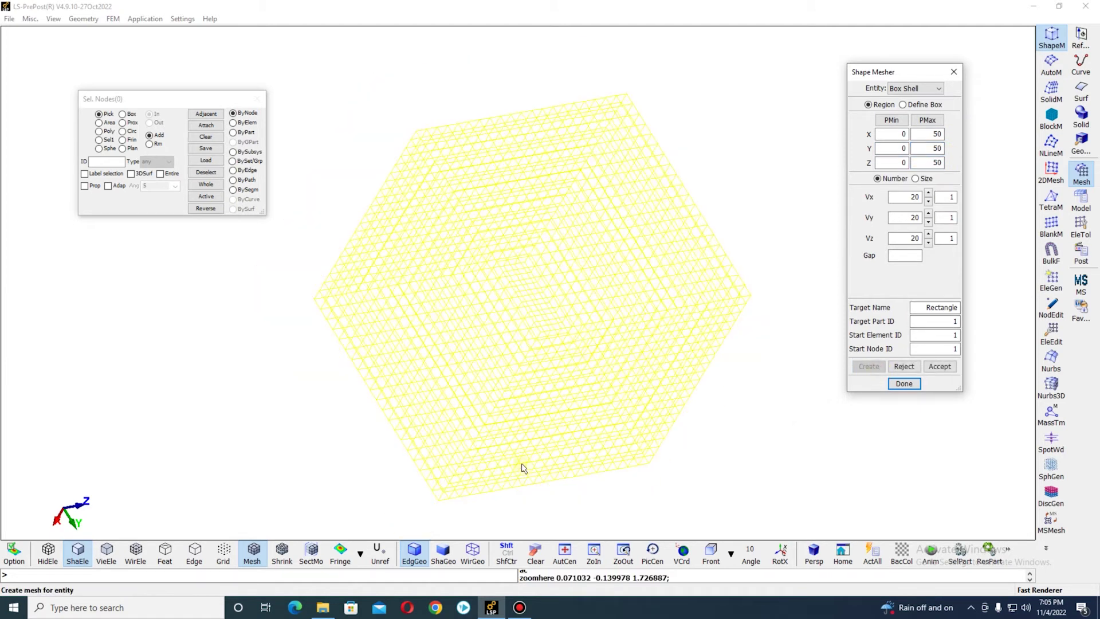
pyautogui.moveTo(518, 427); pyautogui.dragTo(552, 314)
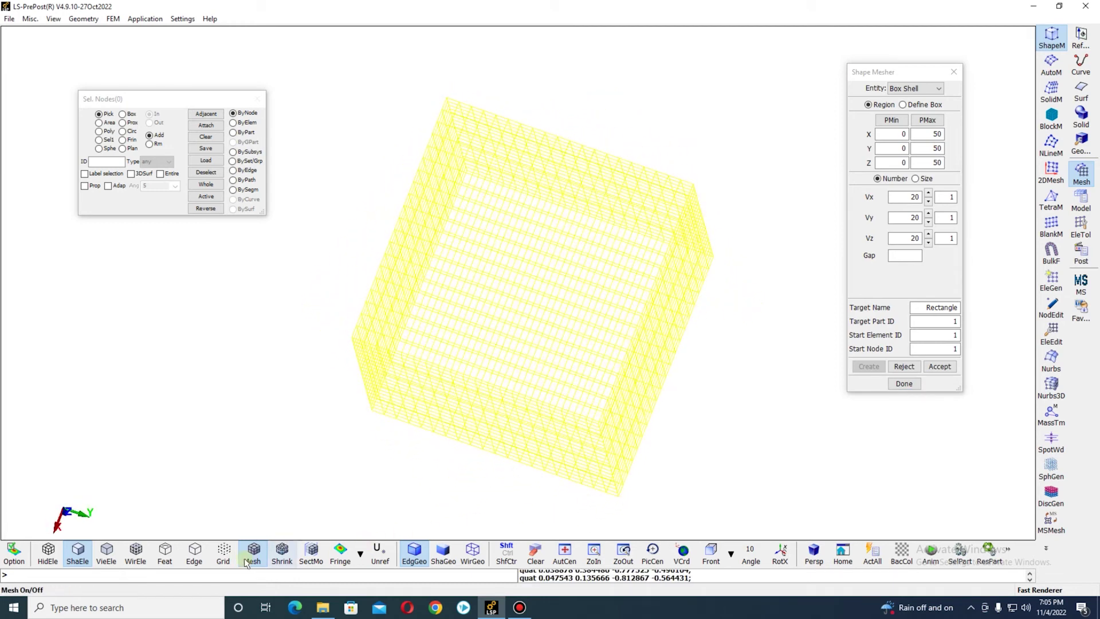
pyautogui.click(939, 366)
pyautogui.moveTo(585, 336); pyautogui.dragTo(550, 258)
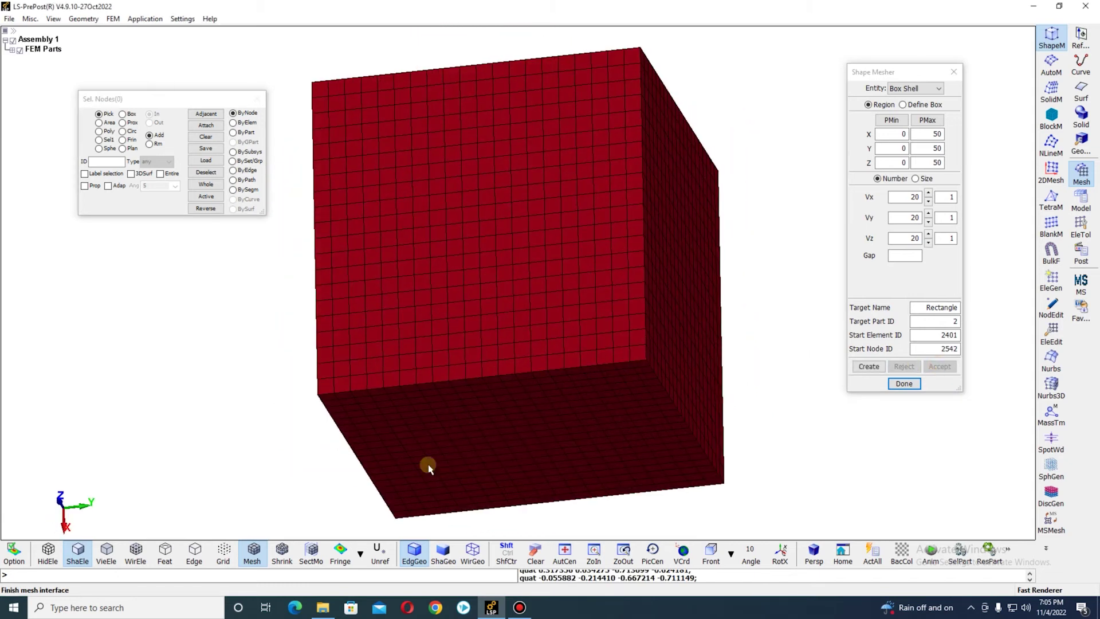
# Switch the geometry and element display to wireframe and examine the inside of the box shell mesh.
pyautogui.click(473, 553)
pyautogui.moveTo(535, 253); pyautogui.dragTo(389, 417)
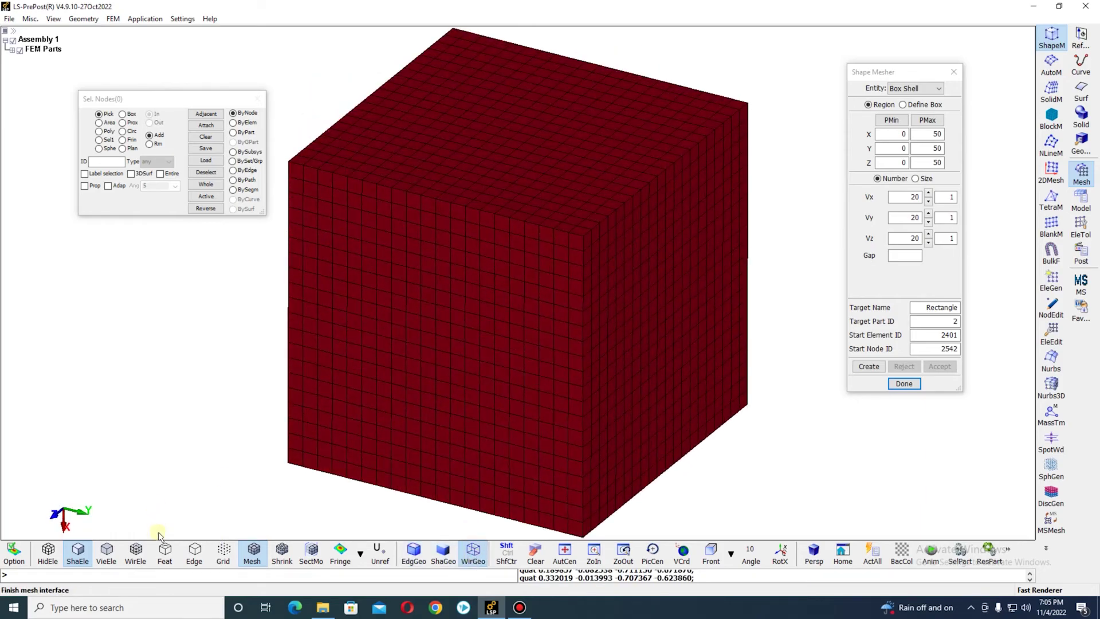
pyautogui.click(136, 553)
pyautogui.moveTo(424, 324); pyautogui.dragTo(538, 214)
pyautogui.scroll(-3, 538, 214)
pyautogui.moveTo(449, 280); pyautogui.dragTo(613, 285)
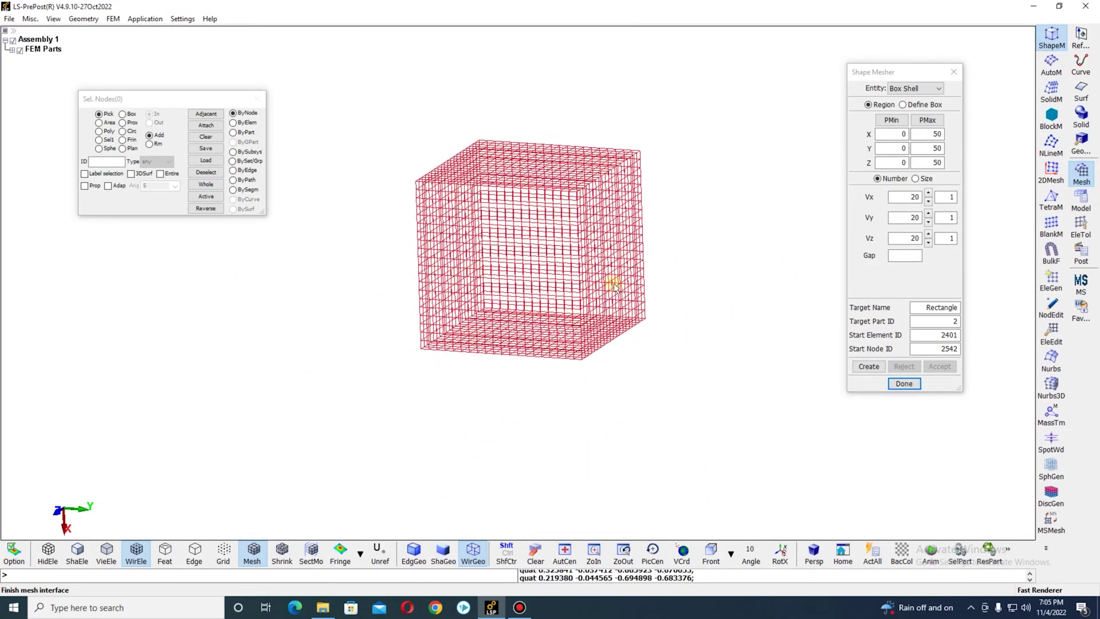
# Close the Shape Mesher and return the box shell to shaded element display.
pyautogui.click(904, 382)
pyautogui.click(78, 552)
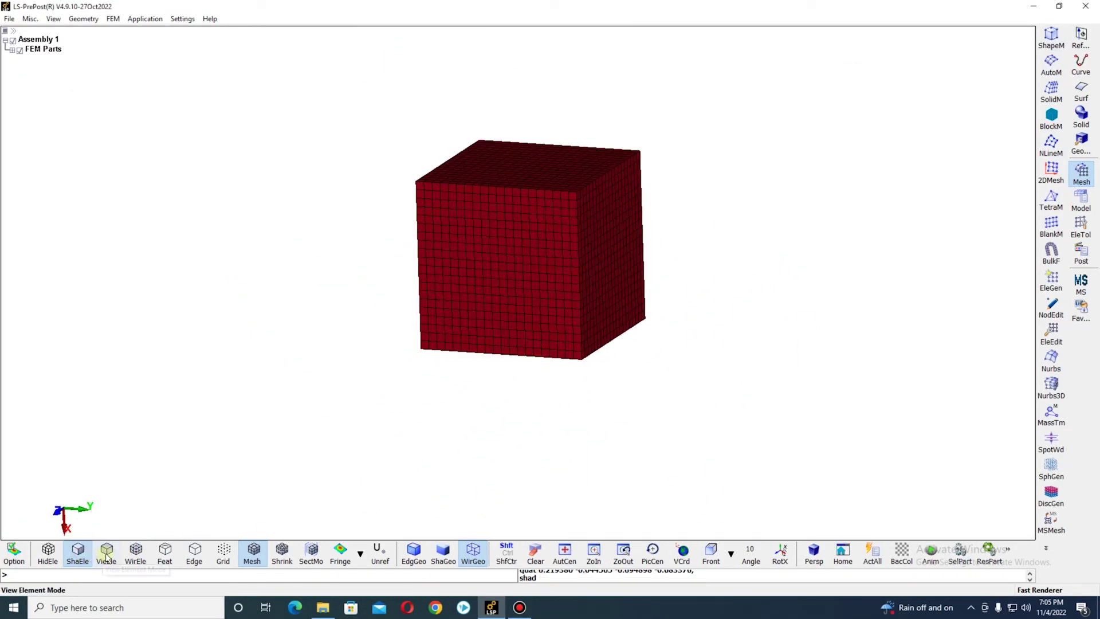
pyautogui.moveTo(479, 258); pyautogui.dragTo(329, 376)
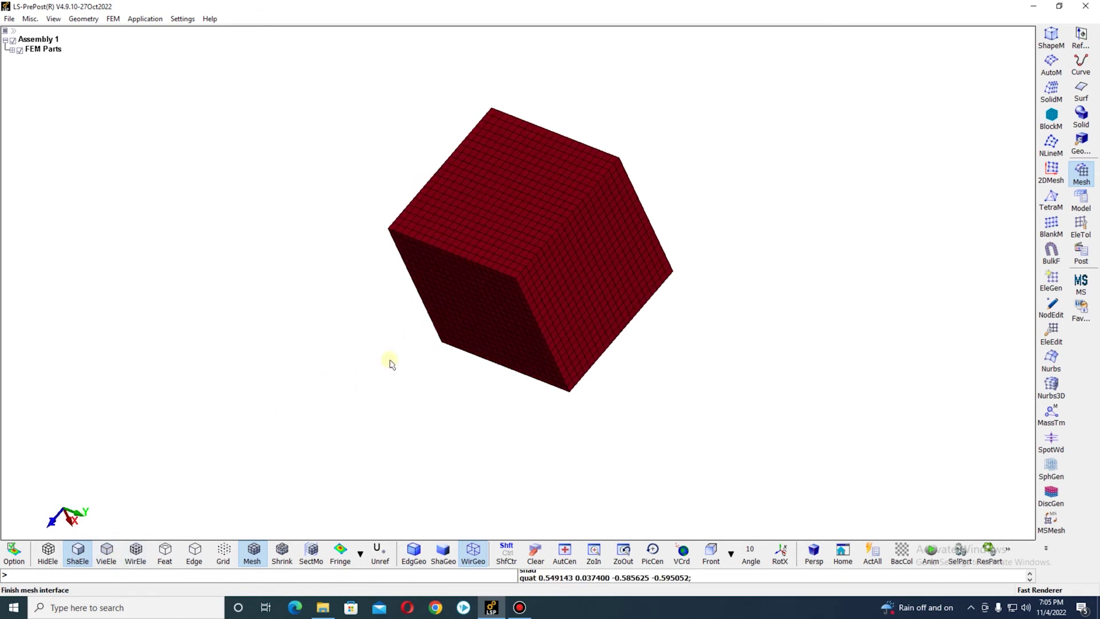
# Delete a small area of elements across an edge of the box shell with Element Editing, keeping Remove New Unref Node.
pyautogui.click(1053, 330)
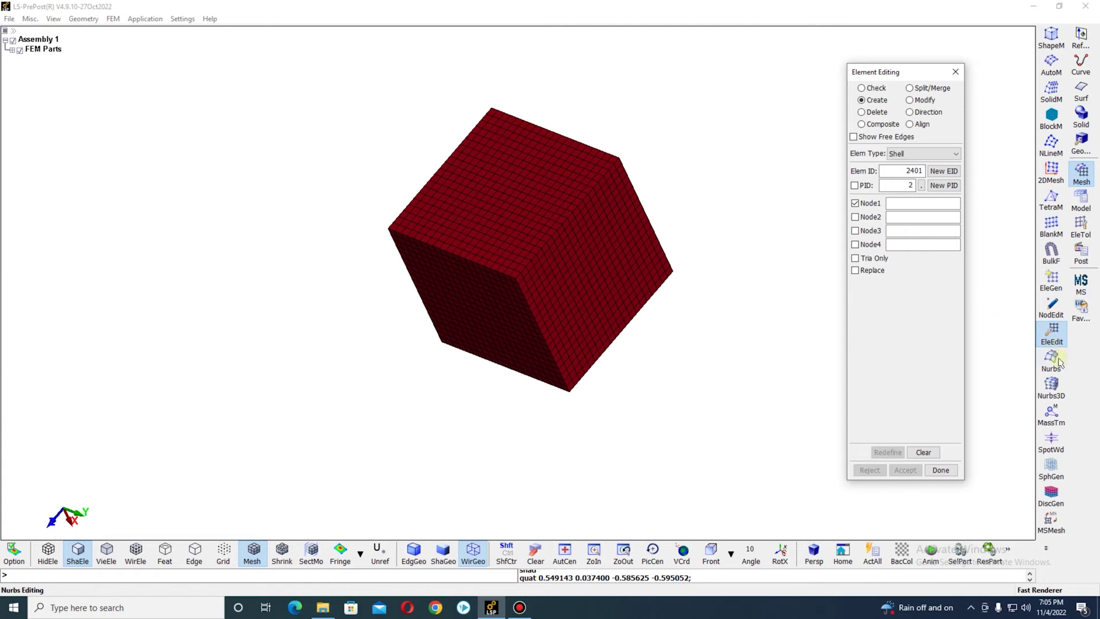
pyautogui.click(862, 112)
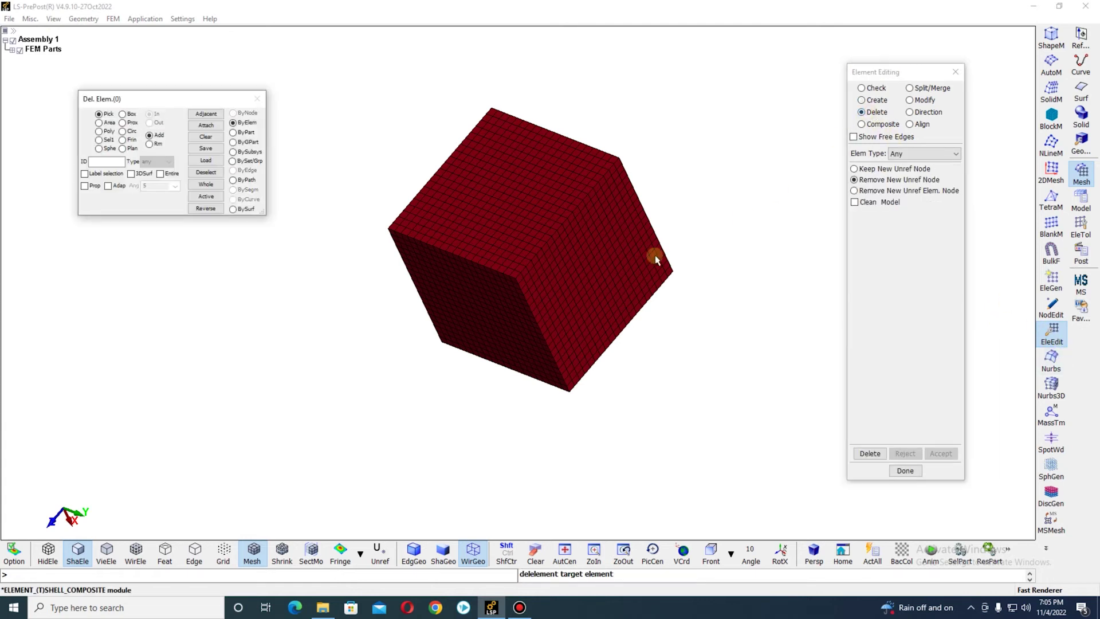
pyautogui.click(507, 551)
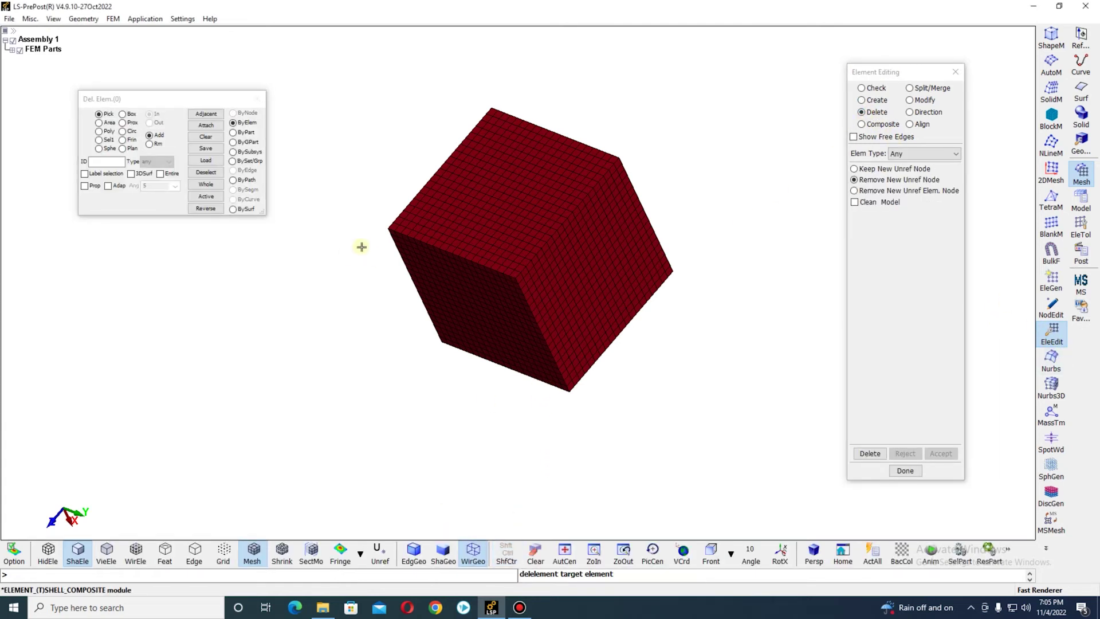
pyautogui.click(522, 245)
pyautogui.click(540, 254)
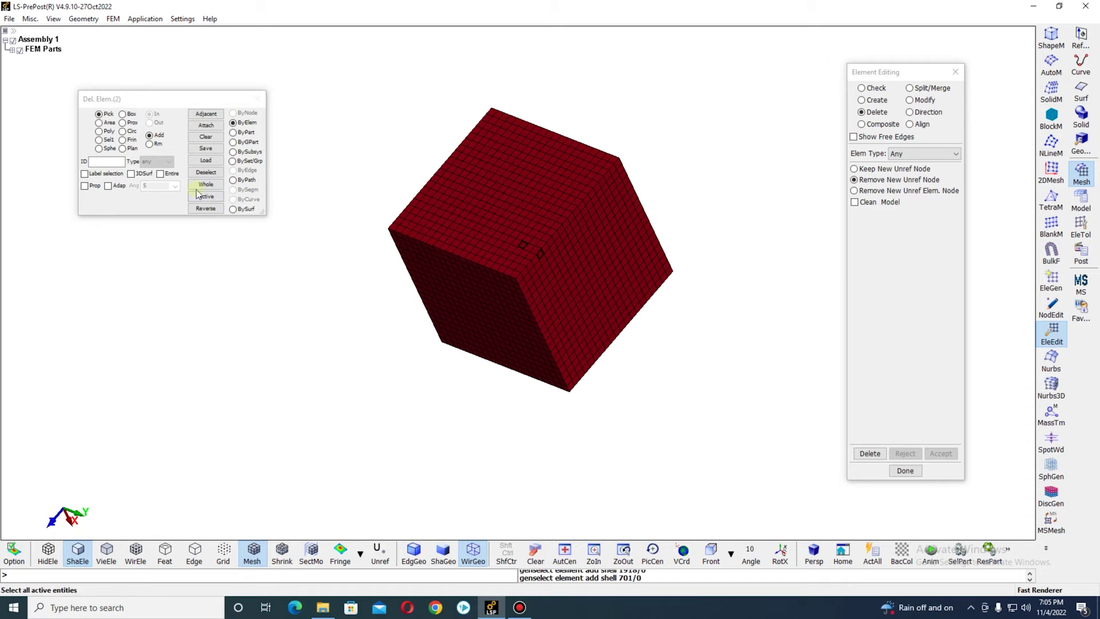
pyautogui.click(100, 123)
pyautogui.moveTo(532, 224); pyautogui.dragTo(579, 259)
pyautogui.click(870, 453)
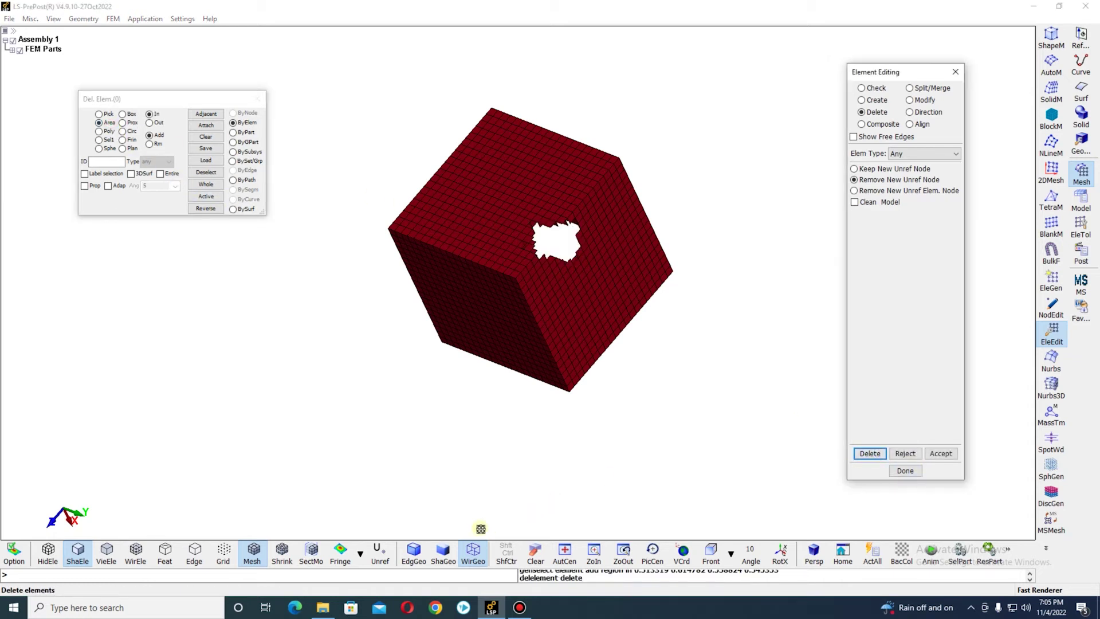
# Examine the interior of the box shell through the opening in its edge.
pyautogui.keyDown('shift'); pyautogui.moveTo(487, 241); pyautogui.dragTo(388, 235); pyautogui.keyUp('shift')
pyautogui.scroll(5, 508, 255)
pyautogui.moveTo(507, 222); pyautogui.dragTo(489, 280)
pyautogui.moveTo(557, 152); pyautogui.dragTo(528, 243)
pyautogui.scroll(10, 527, 244)
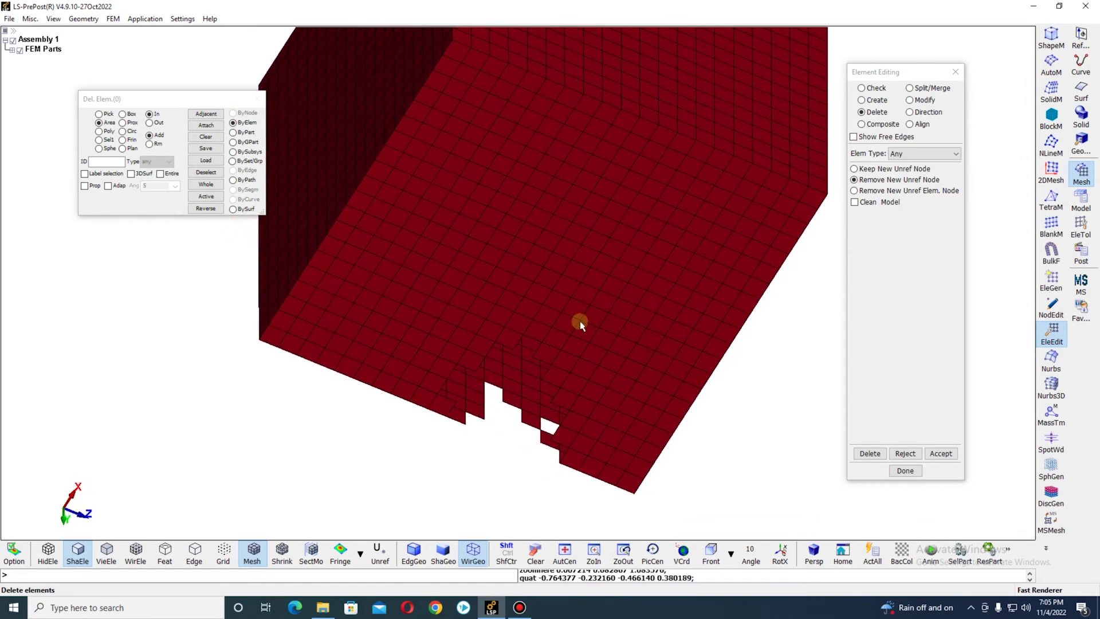
pyautogui.scroll(-2, 672, 338)
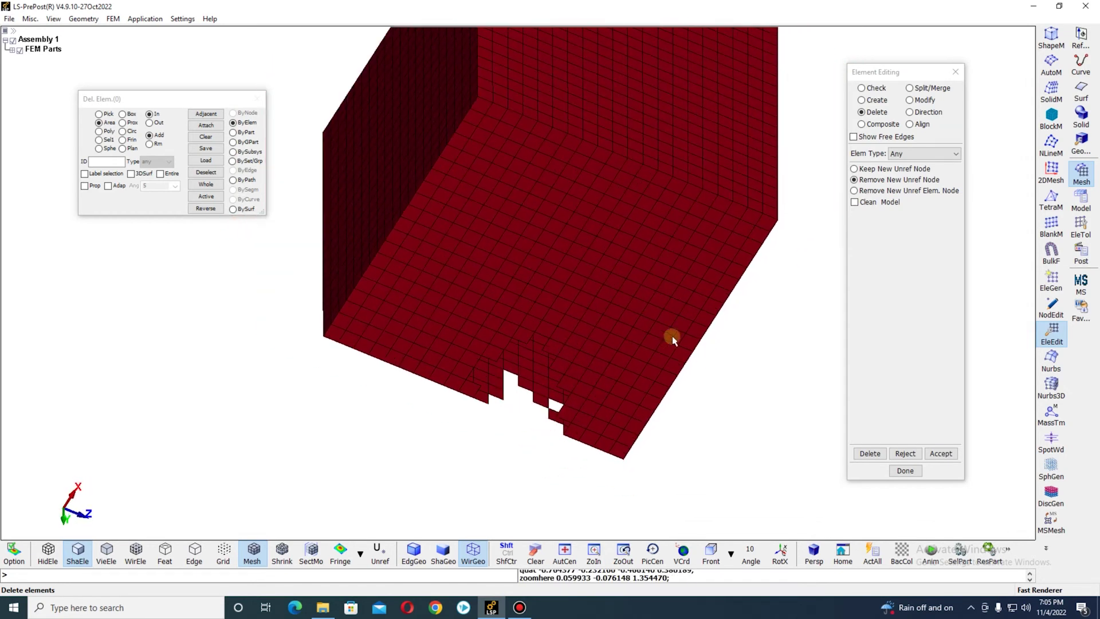
# Reject the element deletion on the box shell and close Element Editing.
pyautogui.click(905, 453)
pyautogui.click(905, 471)
pyautogui.scroll(-6, 719, 298)
pyautogui.keyDown('shift'); pyautogui.moveTo(763, 228); pyautogui.dragTo(656, 277); pyautogui.keyUp('shift')
pyautogui.scroll(-3, 748, 285)
pyautogui.scroll(8, 720, 280)
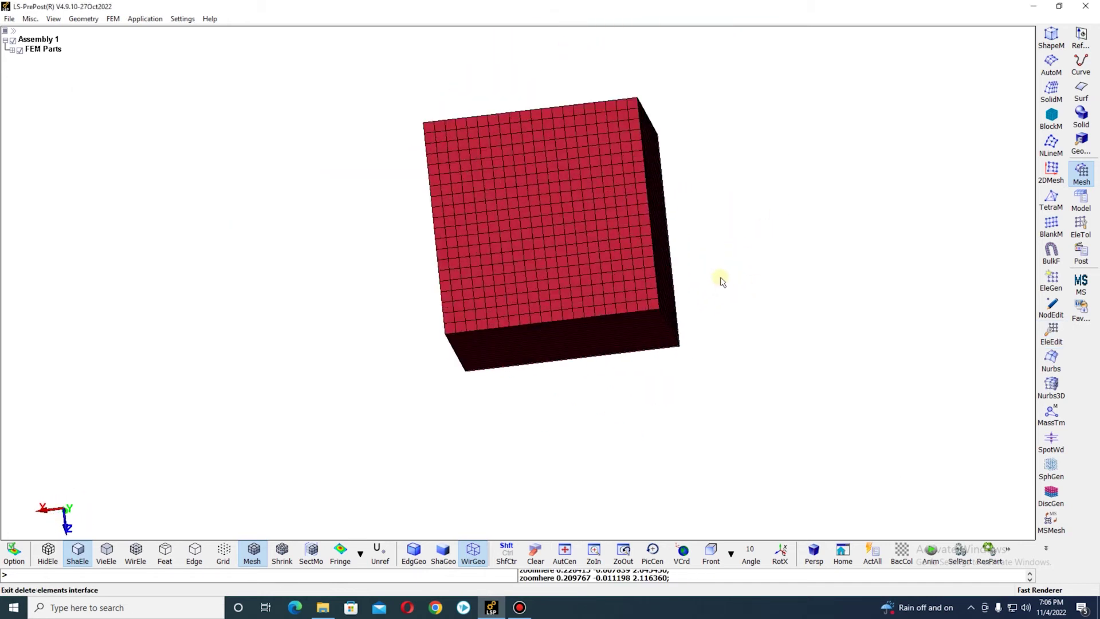
# Delete the box shell part from the FEM Parts of Assembly 1.
pyautogui.click(11, 50)
pyautogui.click(35, 49)
pyautogui.rightClick(50, 51)
pyautogui.click(40, 60)
pyautogui.rightClick(40, 59)
pyautogui.click(77, 84)
pyautogui.click(539, 346)
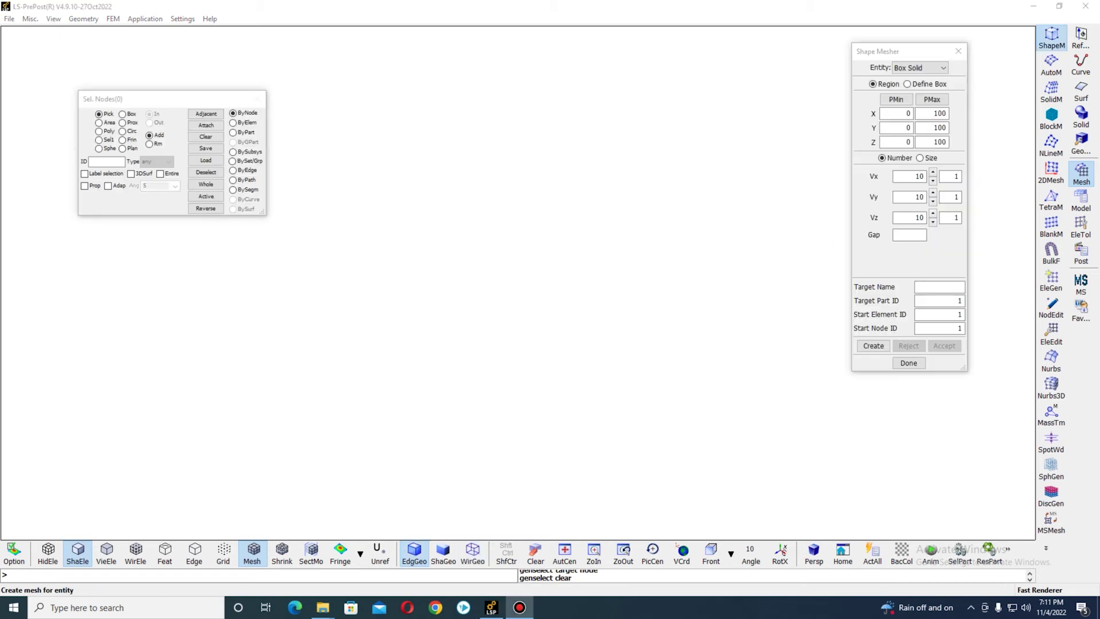
# Switch the mesher entity to 4N Shell and set point P1 to 0,10,0 and P2 to 0,0,0.
pyautogui.click(918, 70)
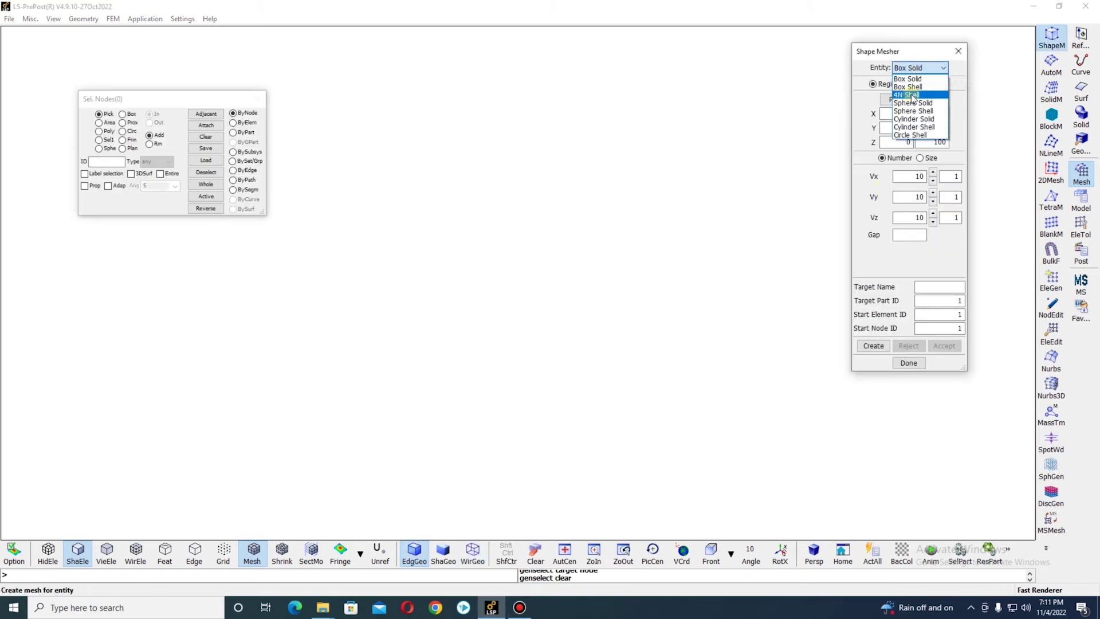
pyautogui.click(914, 96)
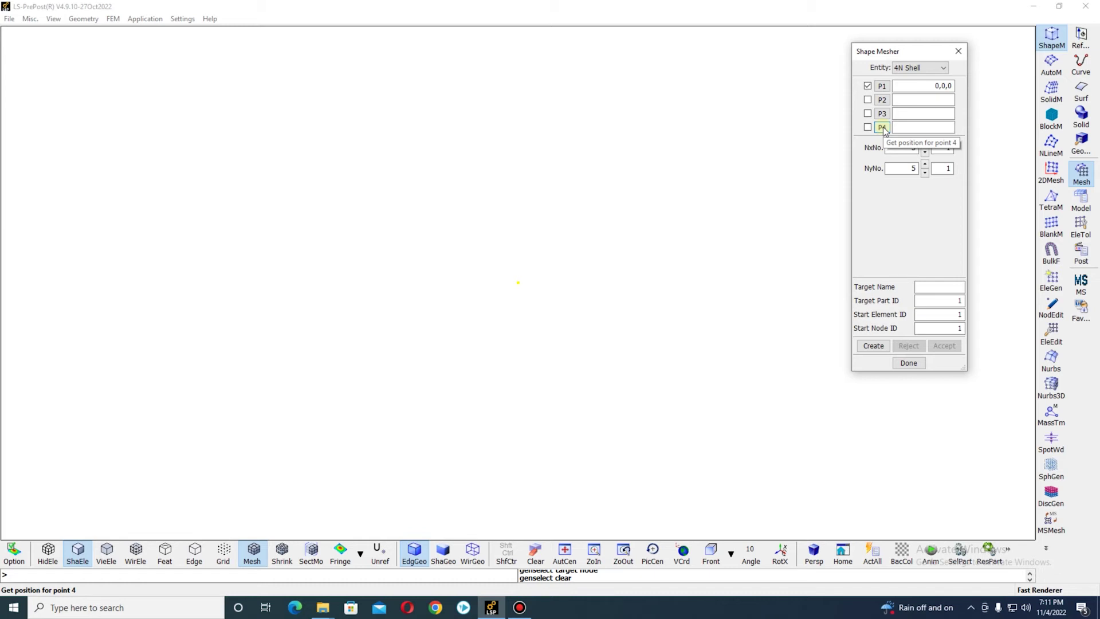
pyautogui.doubleClick(940, 86)
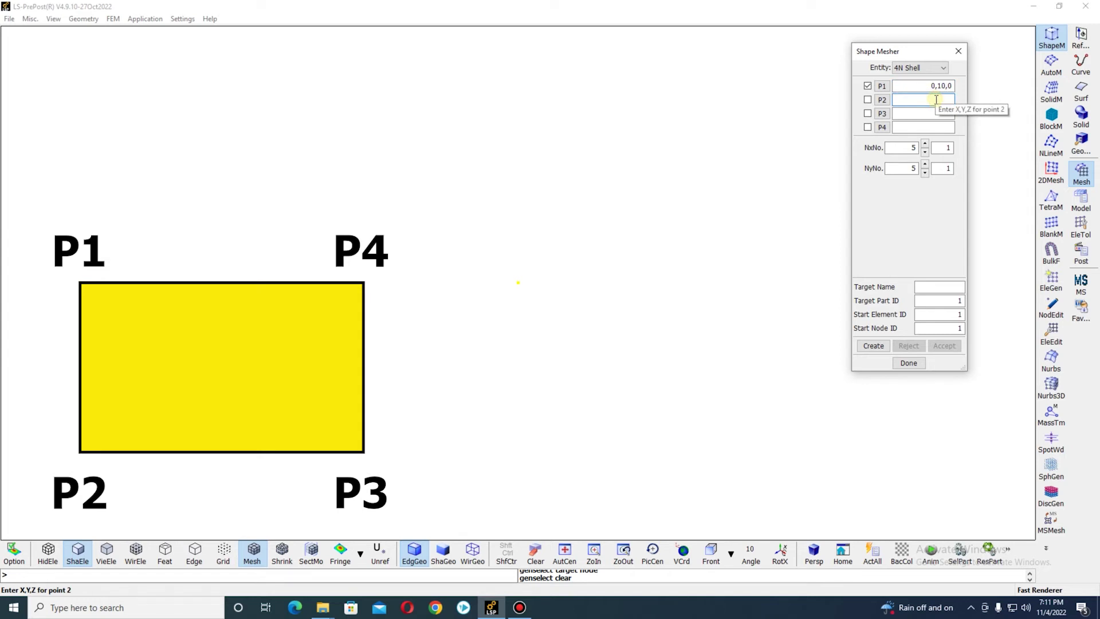
pyautogui.write('0,0,0')
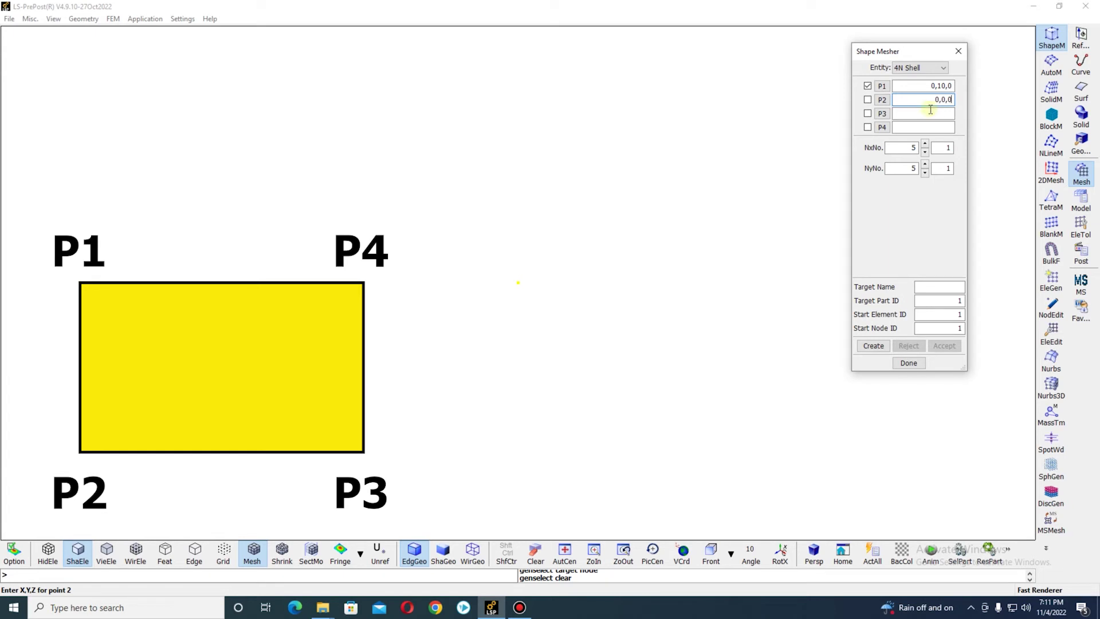
# Set point P3 to 10,0,0 and P4 to 10,10,0, and create the 4N shell mesh preview.
pyautogui.click(929, 110)
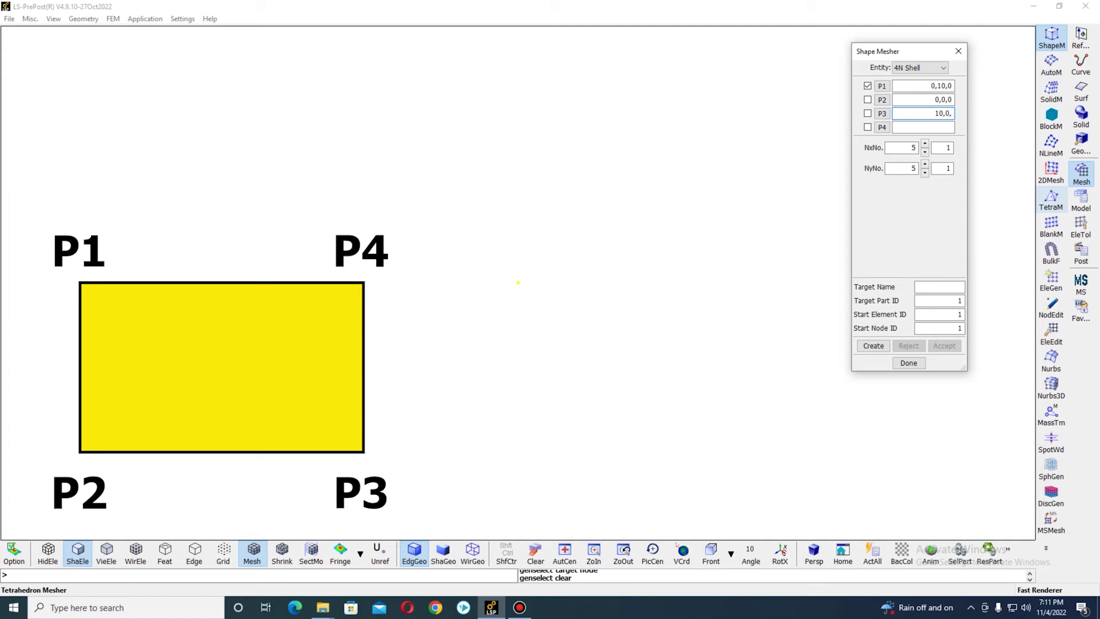
pyautogui.click(949, 128)
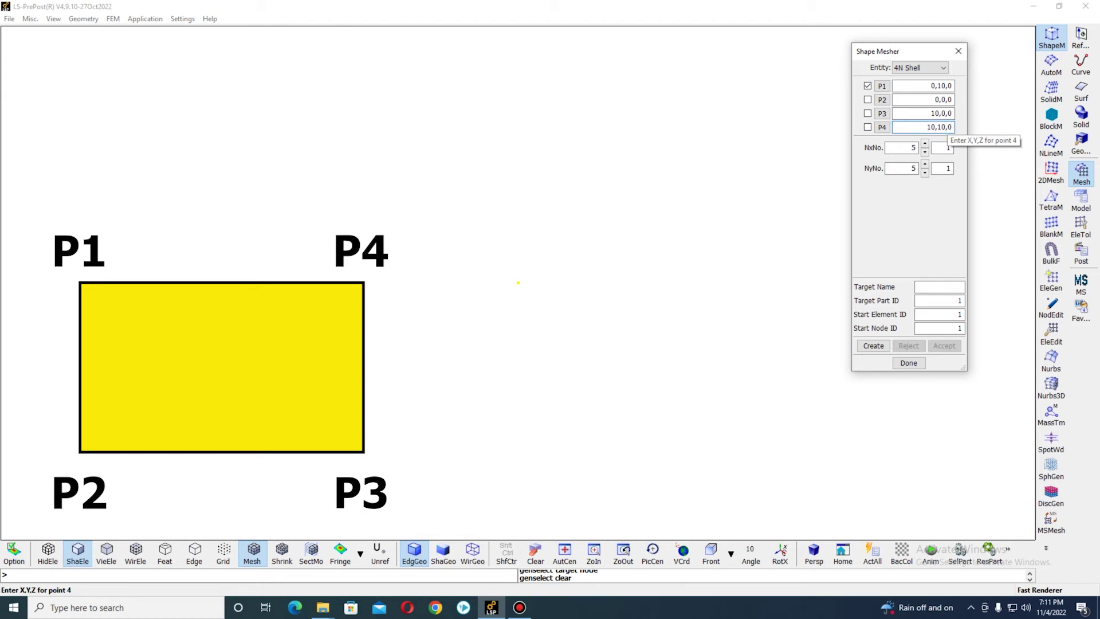
pyautogui.click(874, 345)
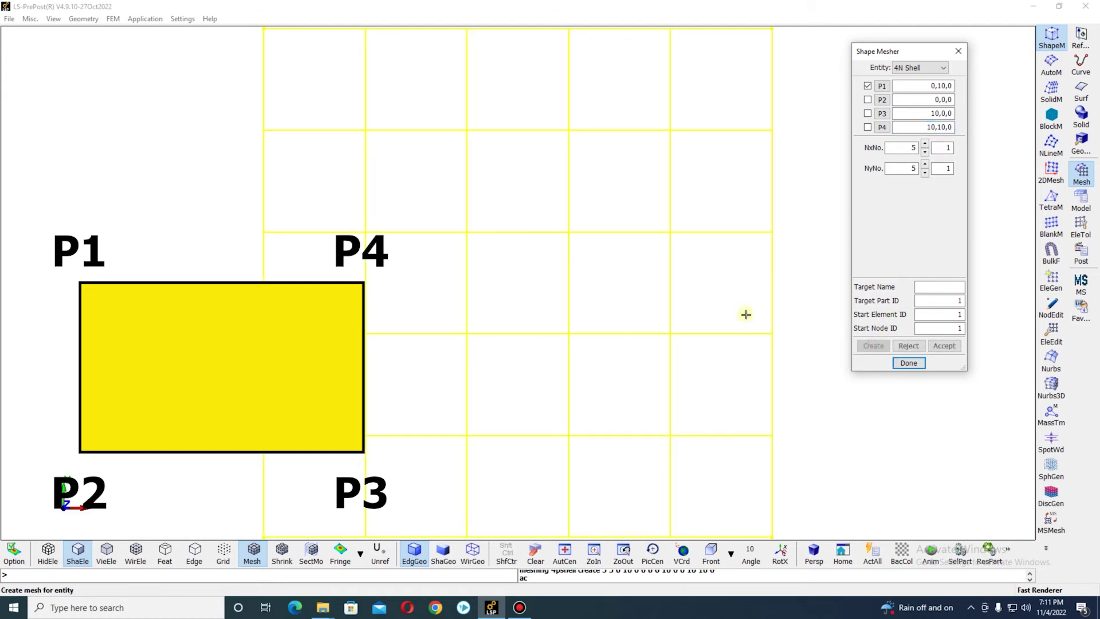
pyautogui.click(506, 553)
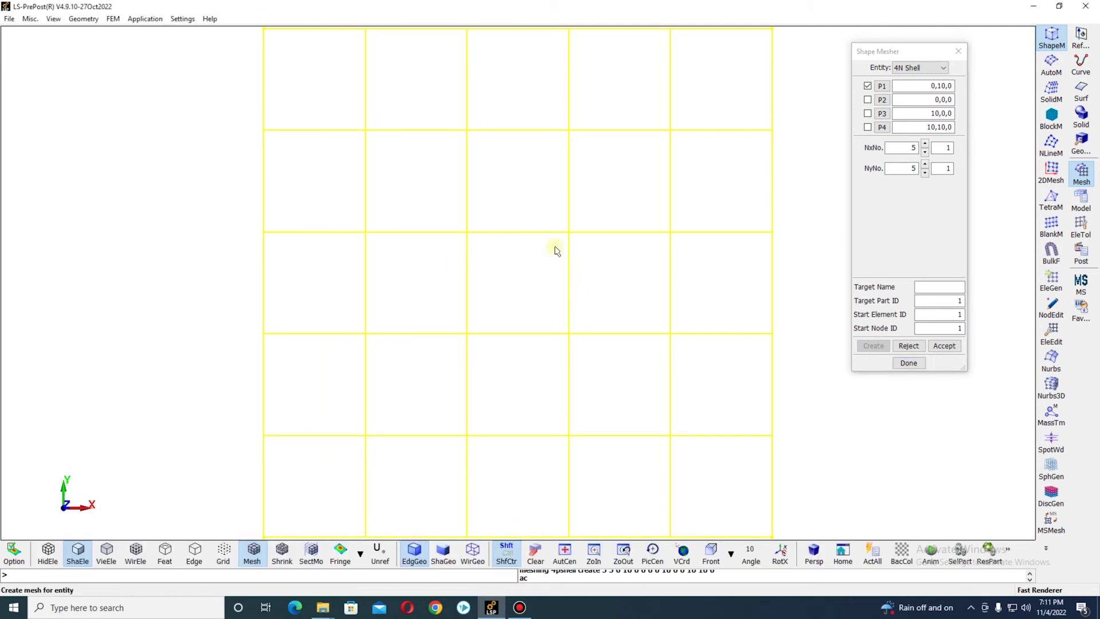
pyautogui.scroll(-3, 554, 250)
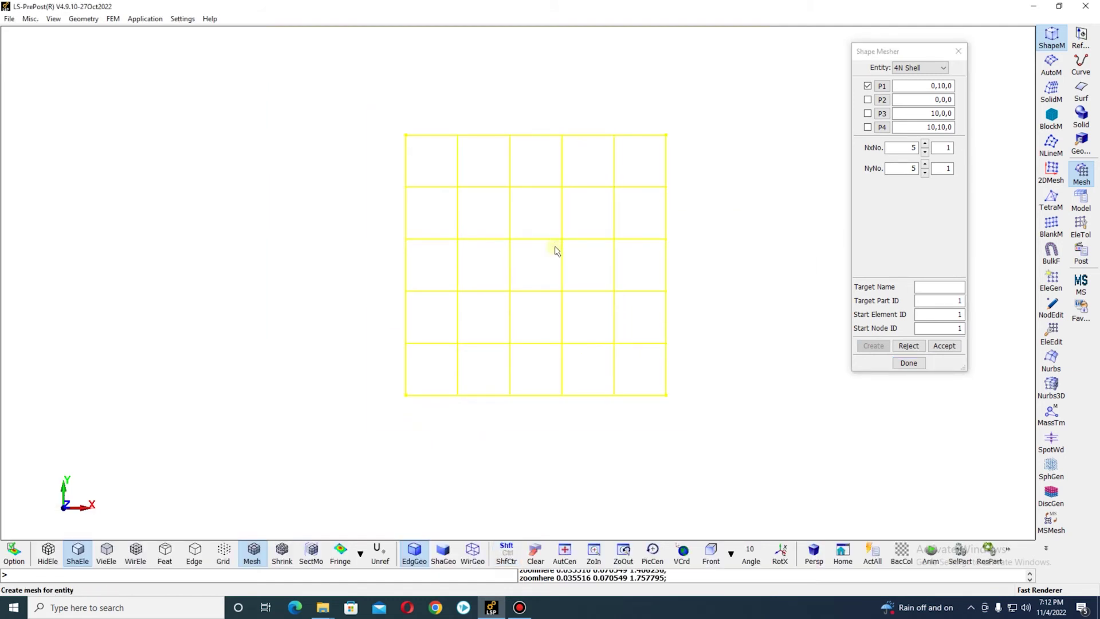
# Make P2 the active point and try P1 at 10,10,0 before restoring it to 0,10,0.
pyautogui.click(868, 100)
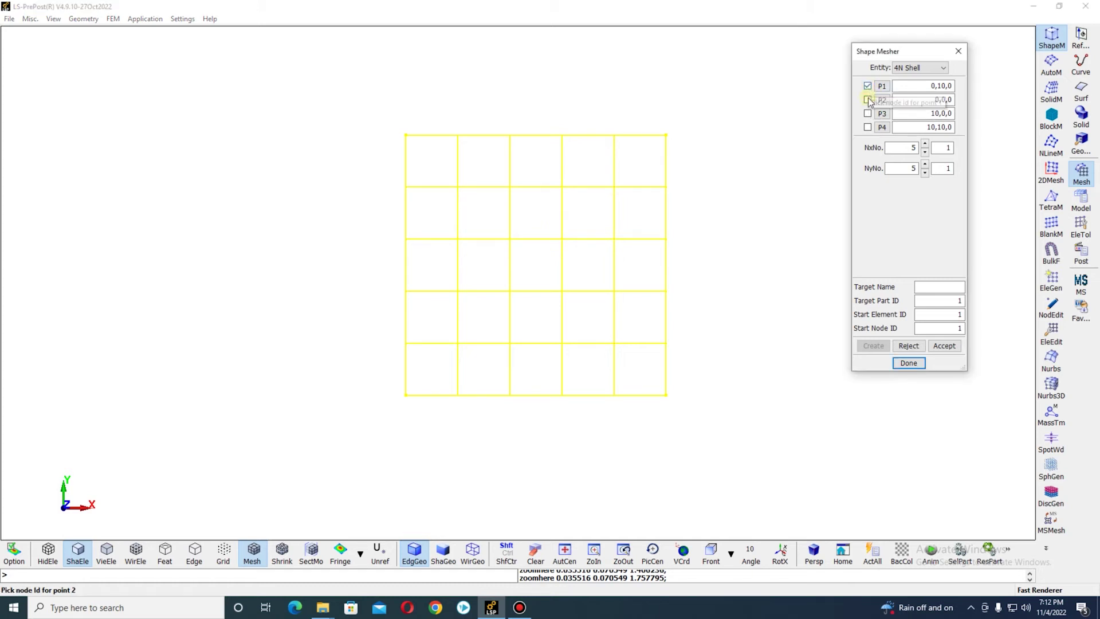
pyautogui.click(868, 86)
pyautogui.click(868, 86)
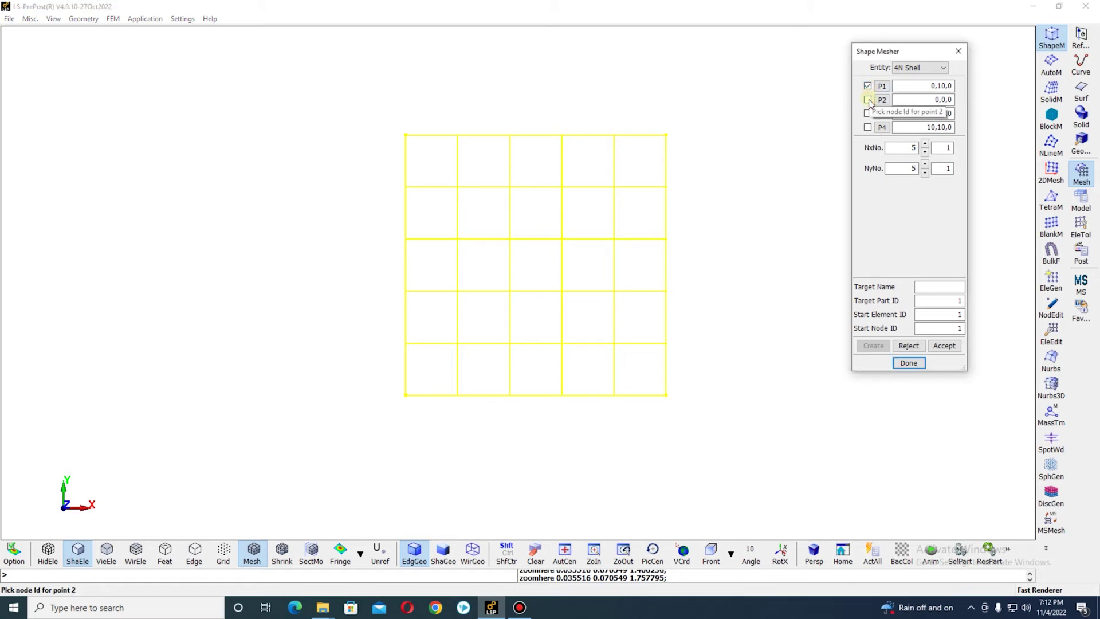
pyautogui.click(868, 99)
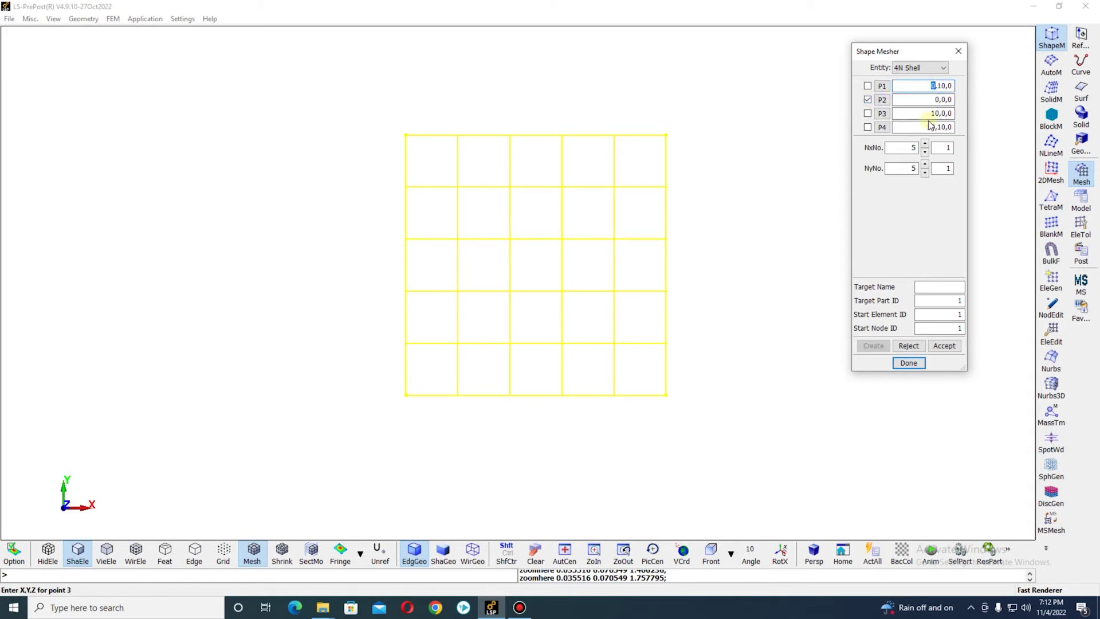
pyautogui.write('0')
pyautogui.press('Return')
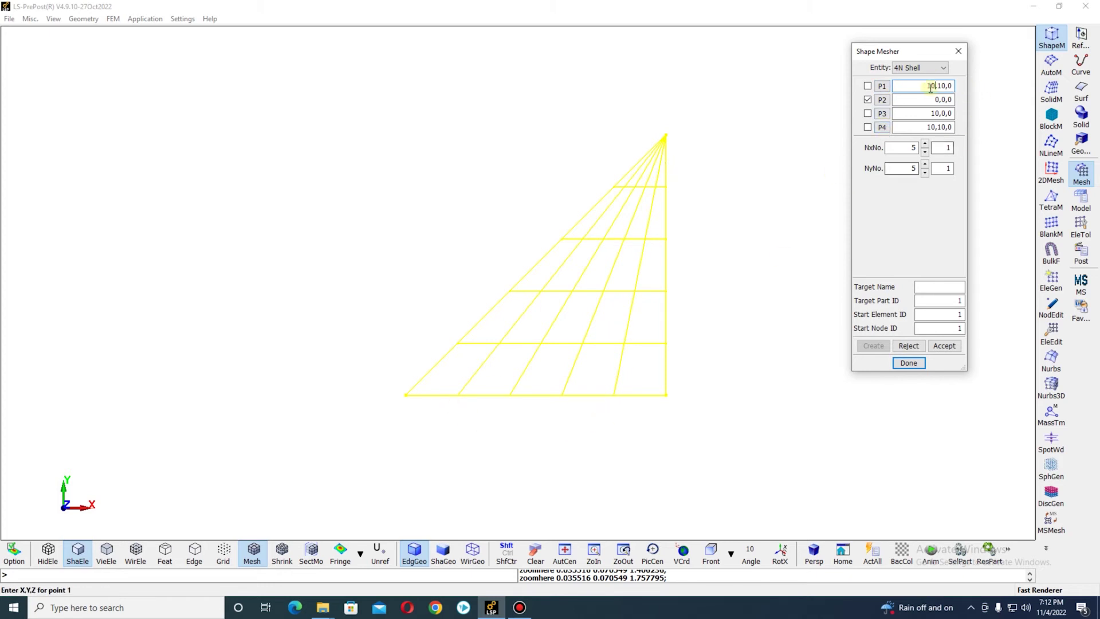
pyautogui.press('Return')
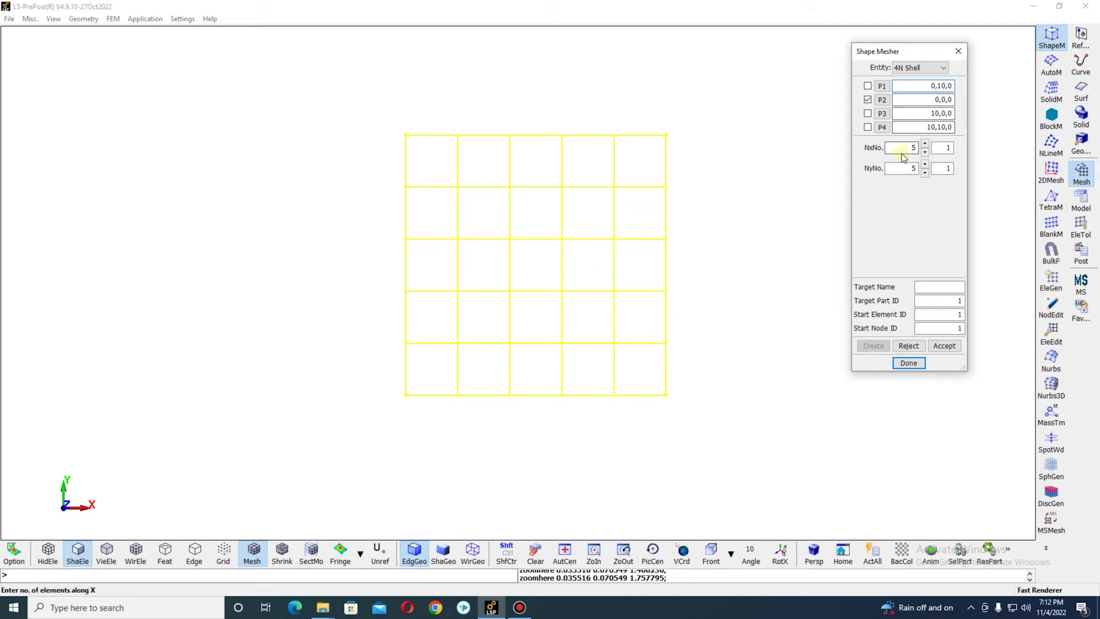
# Set the number of elements along X of the 4N shell to 20.
pyautogui.click(925, 144)
pyautogui.click(925, 145)
pyautogui.click(926, 145)
pyautogui.click(926, 144)
pyautogui.click(926, 144)
pyautogui.click(925, 145)
pyautogui.click(926, 144)
pyautogui.click(925, 144)
pyautogui.click(925, 145)
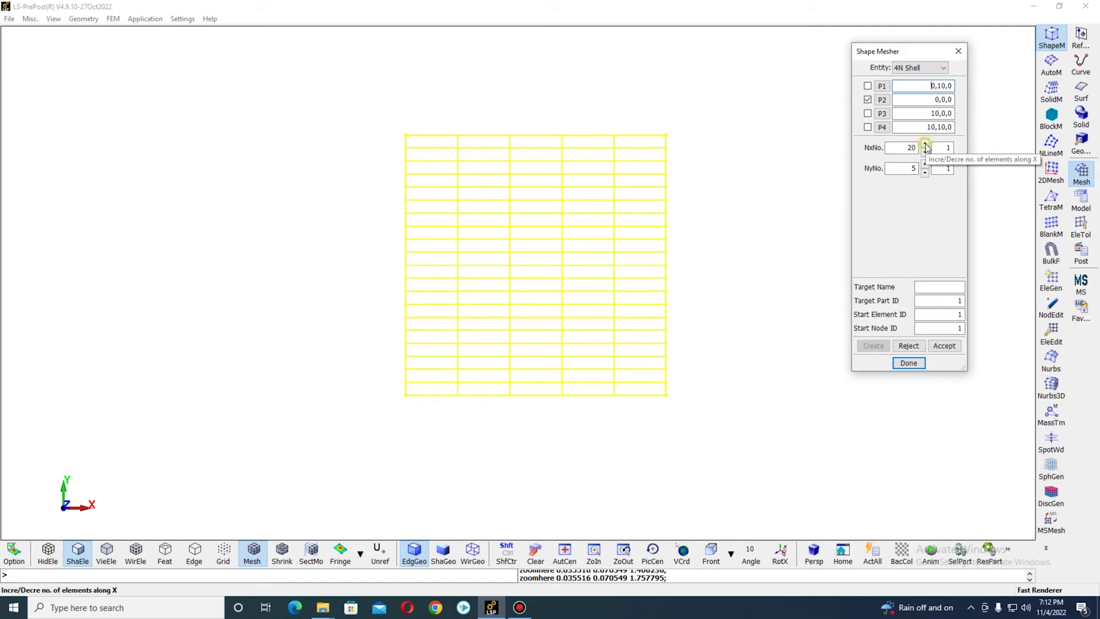
# Set the number of elements along Y to 20 and accept the 4N shell mesh.
pyautogui.click(923, 164)
pyautogui.click(925, 164)
pyautogui.click(925, 165)
pyautogui.click(925, 164)
pyautogui.click(925, 164)
pyautogui.click(925, 165)
pyautogui.click(925, 165)
pyautogui.click(925, 165)
pyautogui.click(925, 165)
pyautogui.click(925, 164)
pyautogui.click(925, 164)
pyautogui.click(925, 165)
pyautogui.click(925, 164)
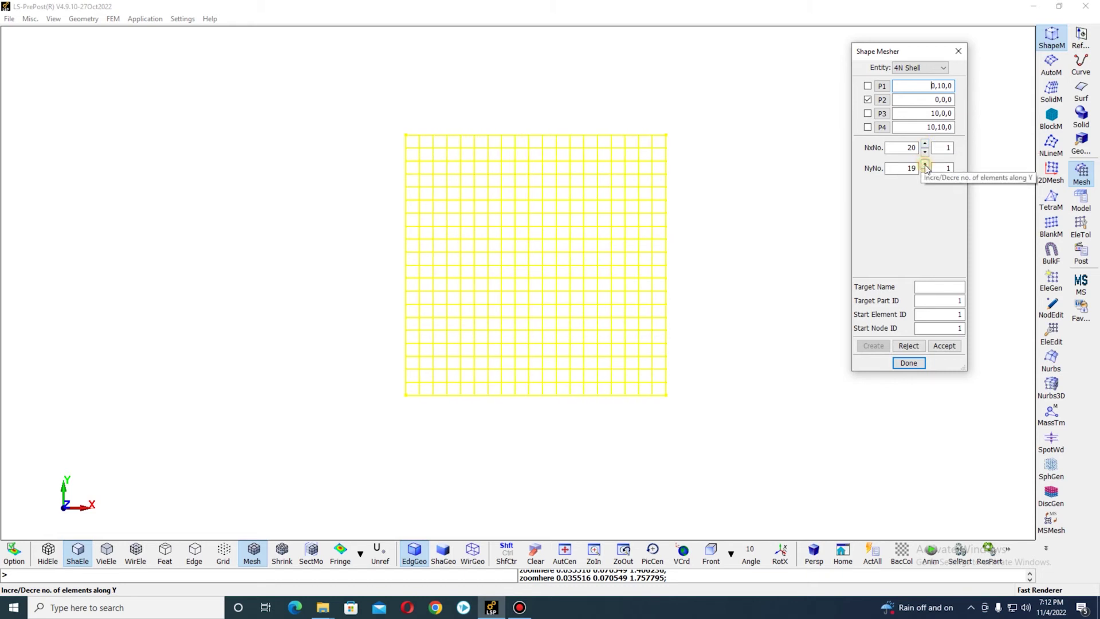
pyautogui.click(925, 165)
pyautogui.click(956, 346)
pyautogui.scroll(-4, 527, 418)
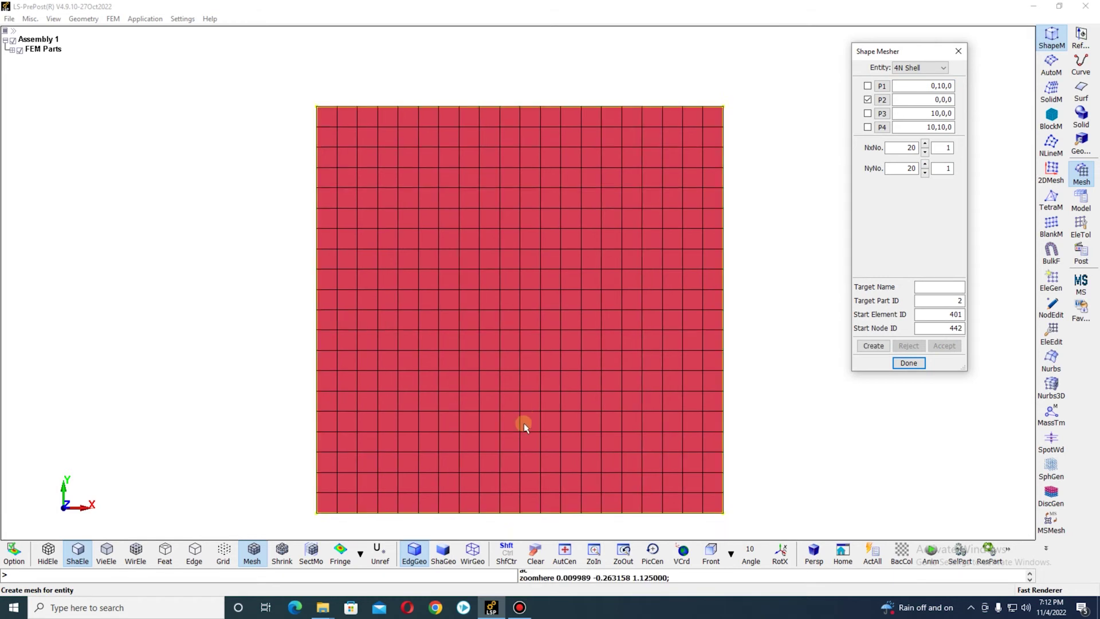
# Examine the accepted 4N shell mesh from the front and top views.
pyautogui.moveTo(449, 483); pyautogui.dragTo(520, 432)
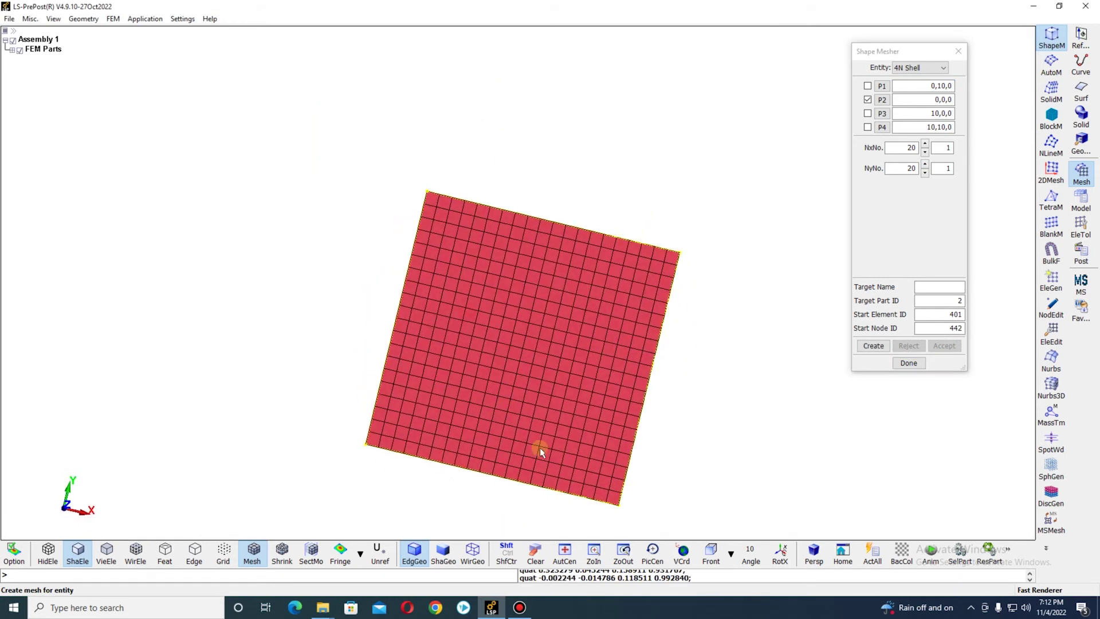
pyautogui.click(709, 553)
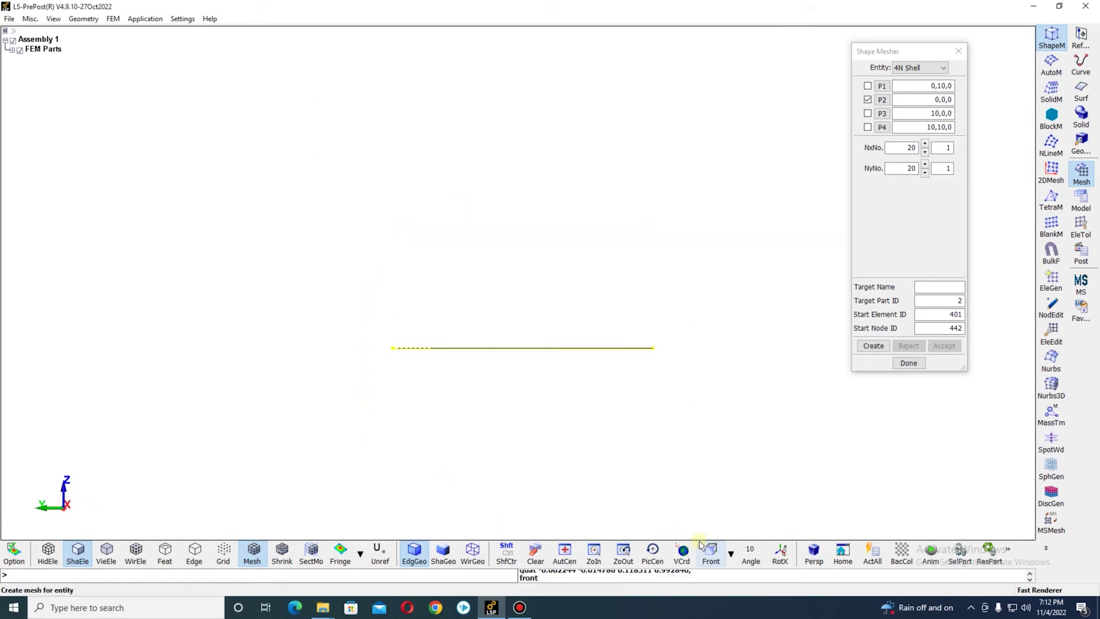
pyautogui.click(731, 553)
pyautogui.click(752, 394)
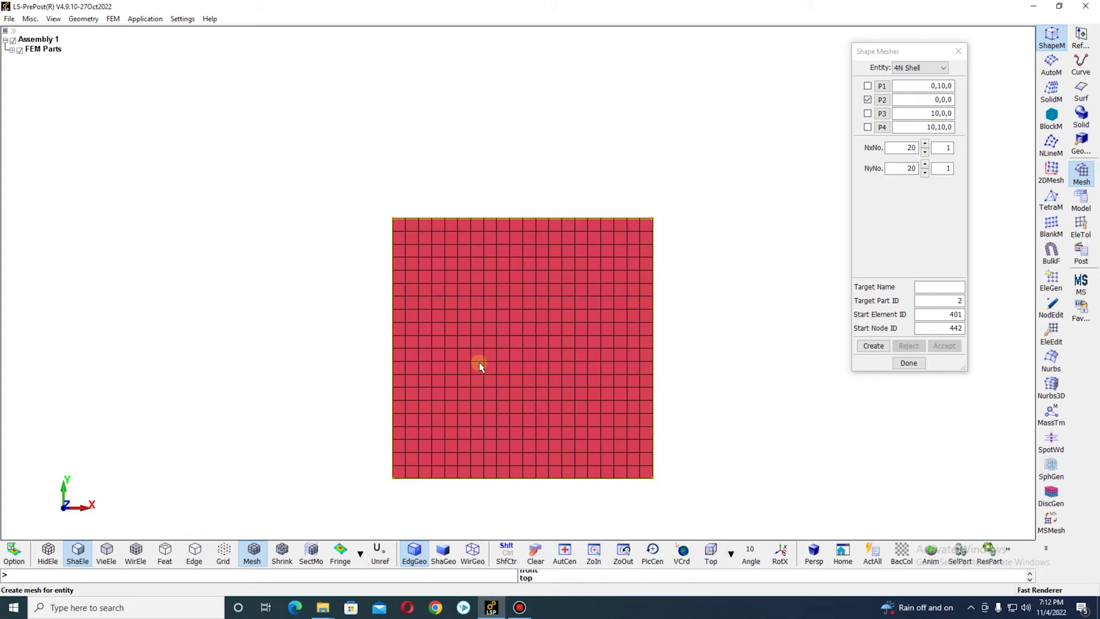
pyautogui.scroll(-2, 405, 285)
pyautogui.scroll(3, 584, 376)
pyautogui.scroll(-1, 486, 369)
pyautogui.scroll(1, 535, 287)
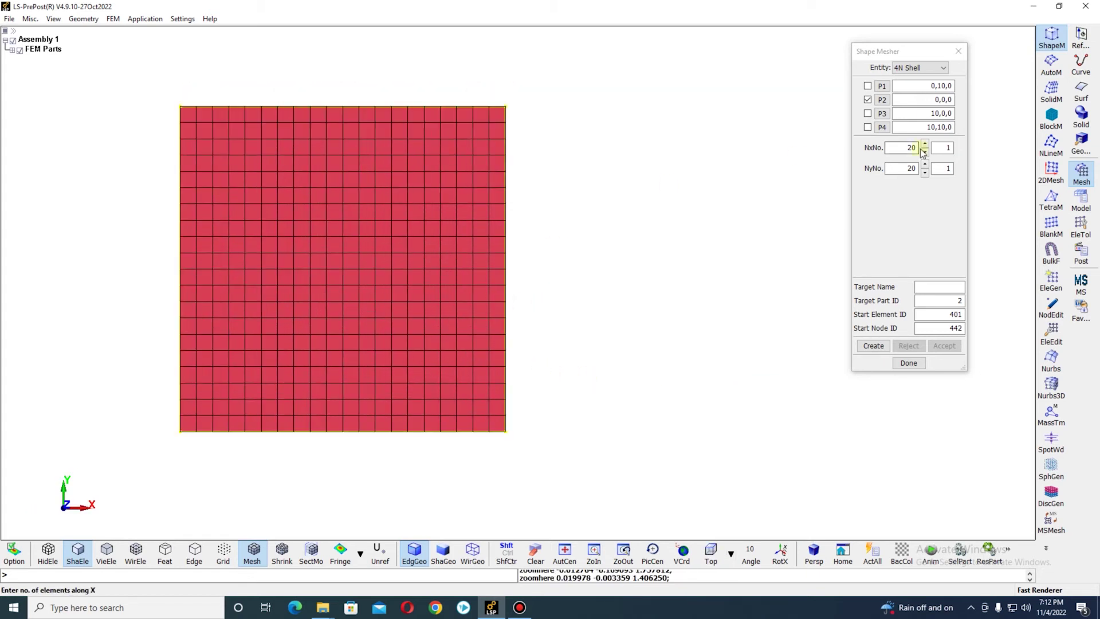
# Set the Z coordinate of P1, P2, P3 and P4 to 20 and create the 4N shell mesh preview.
pyautogui.click(948, 86)
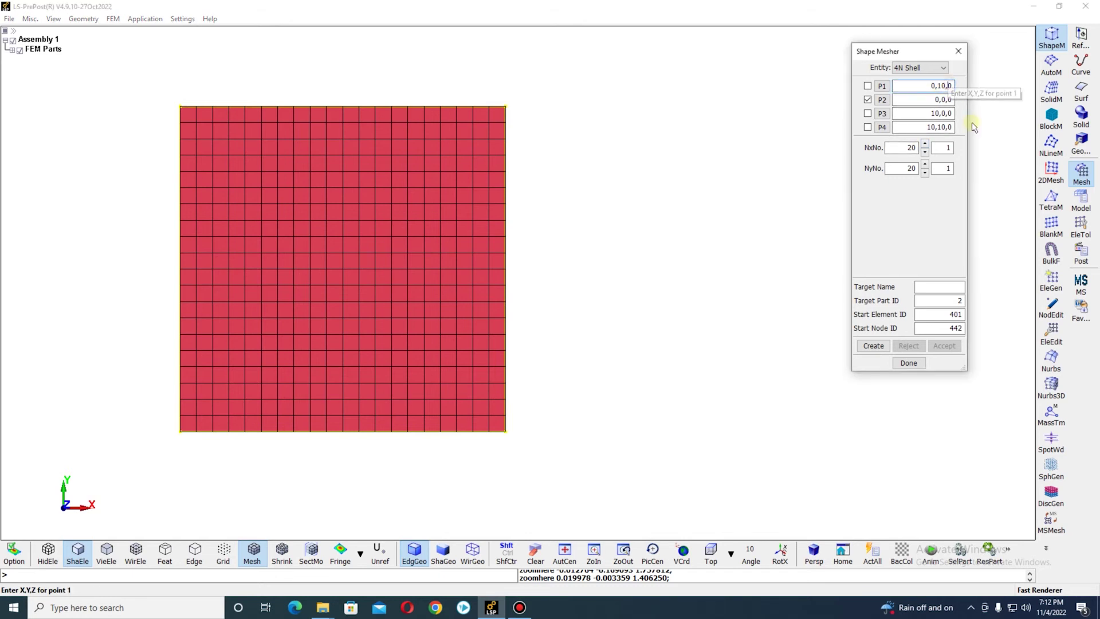
pyautogui.write('2')
pyautogui.click(945, 99)
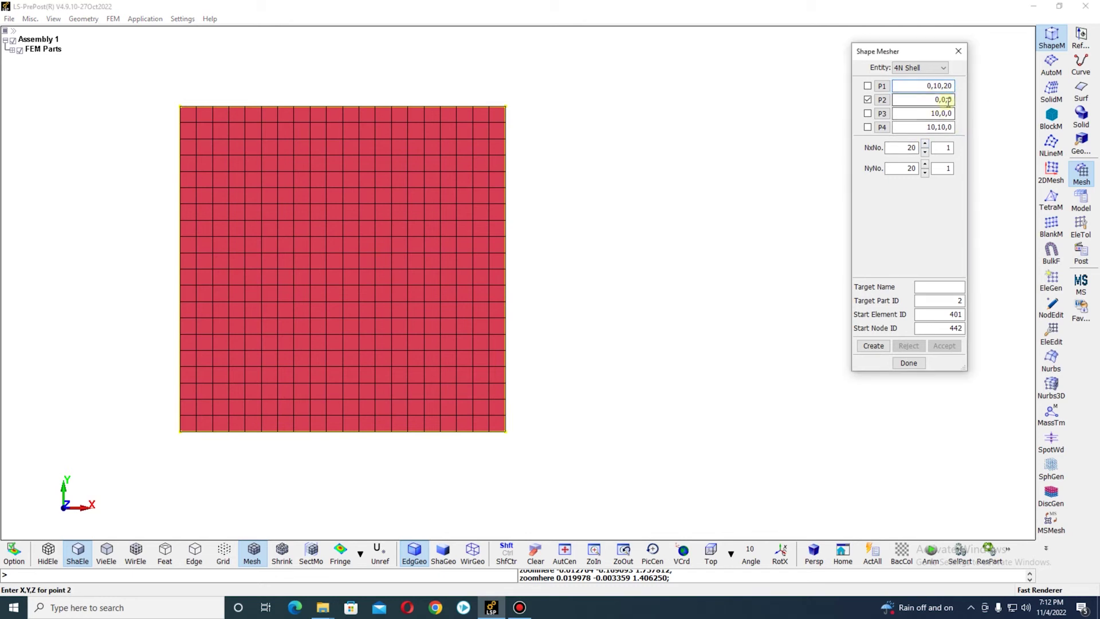
pyautogui.write('2')
pyautogui.click(951, 113)
pyautogui.click(949, 126)
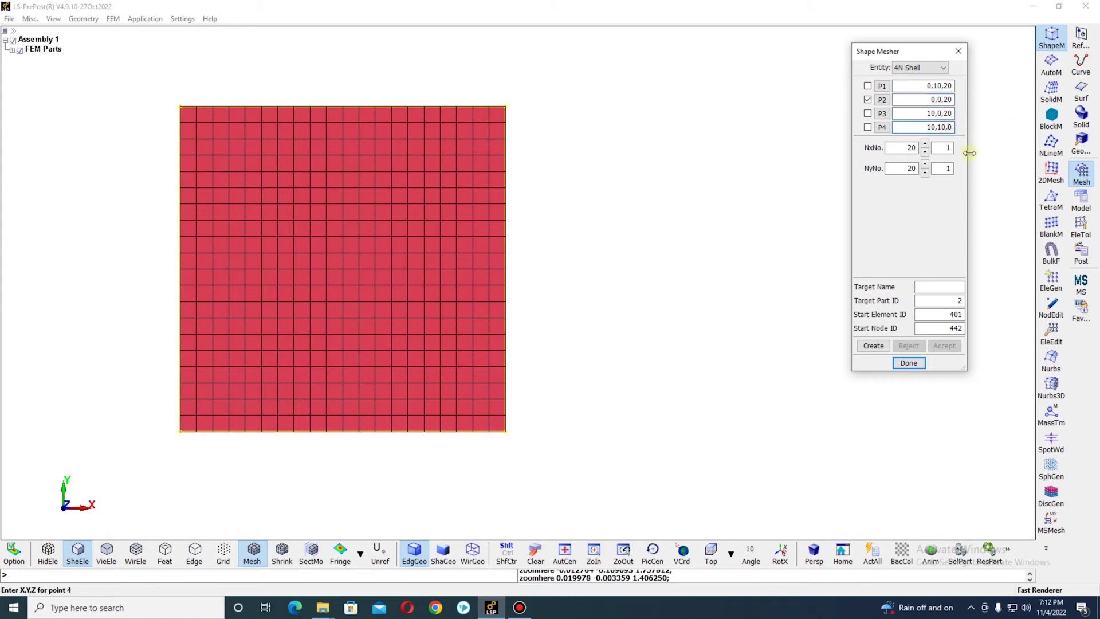
pyautogui.write('2')
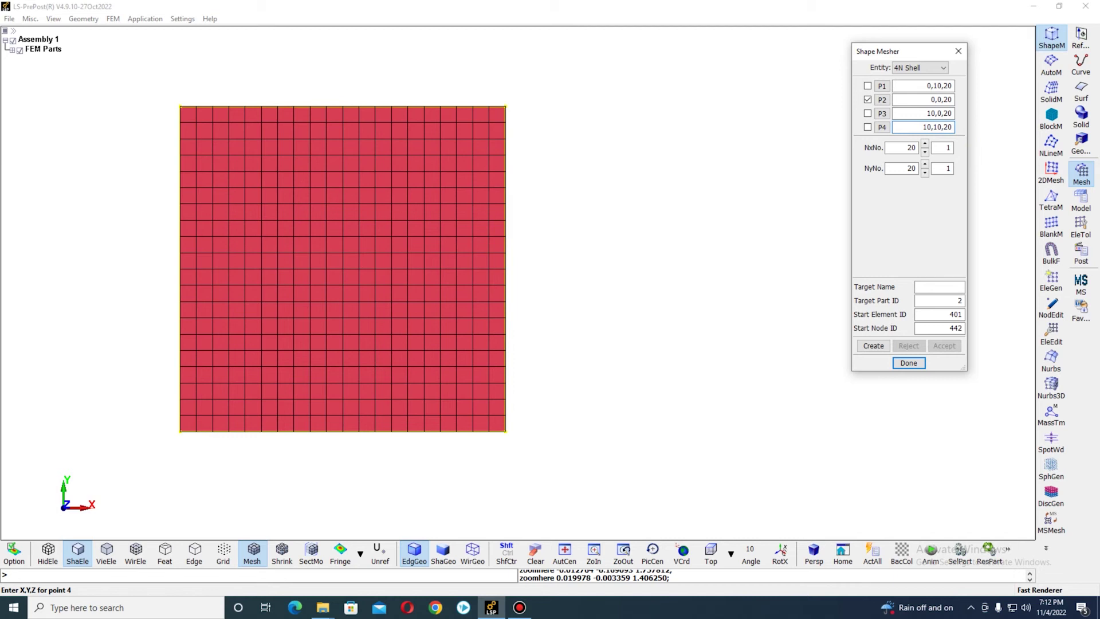
pyautogui.click(873, 345)
pyautogui.keyDown('shift'); pyautogui.moveTo(572, 505); pyautogui.dragTo(484, 198); pyautogui.keyUp('shift')
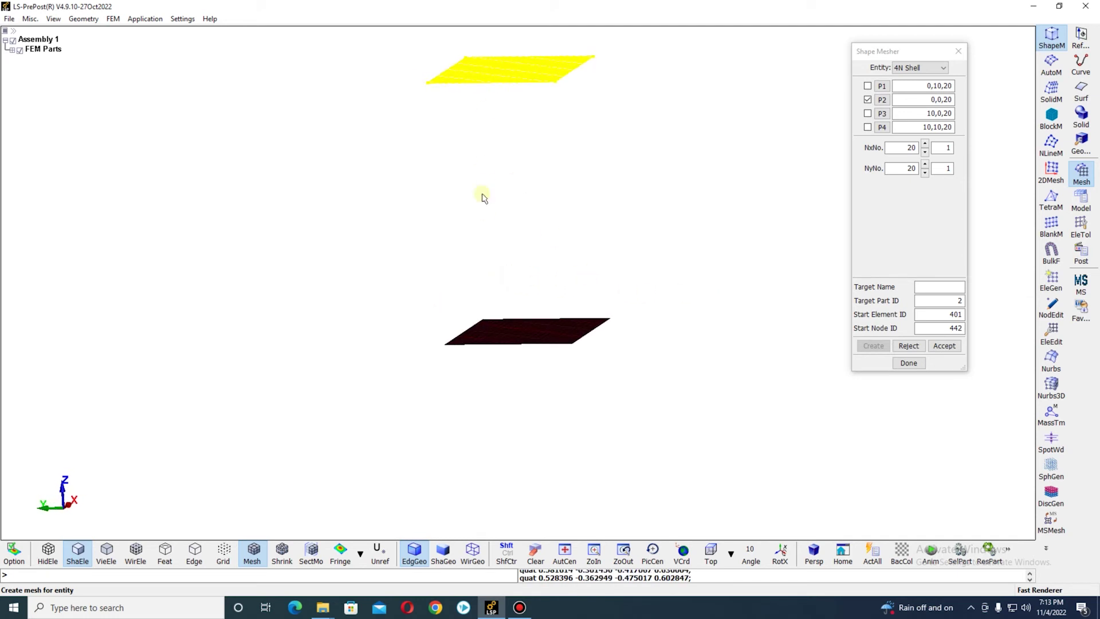
pyautogui.keyDown('shift'); pyautogui.moveTo(506, 248); pyautogui.dragTo(513, 300); pyautogui.keyUp('shift')
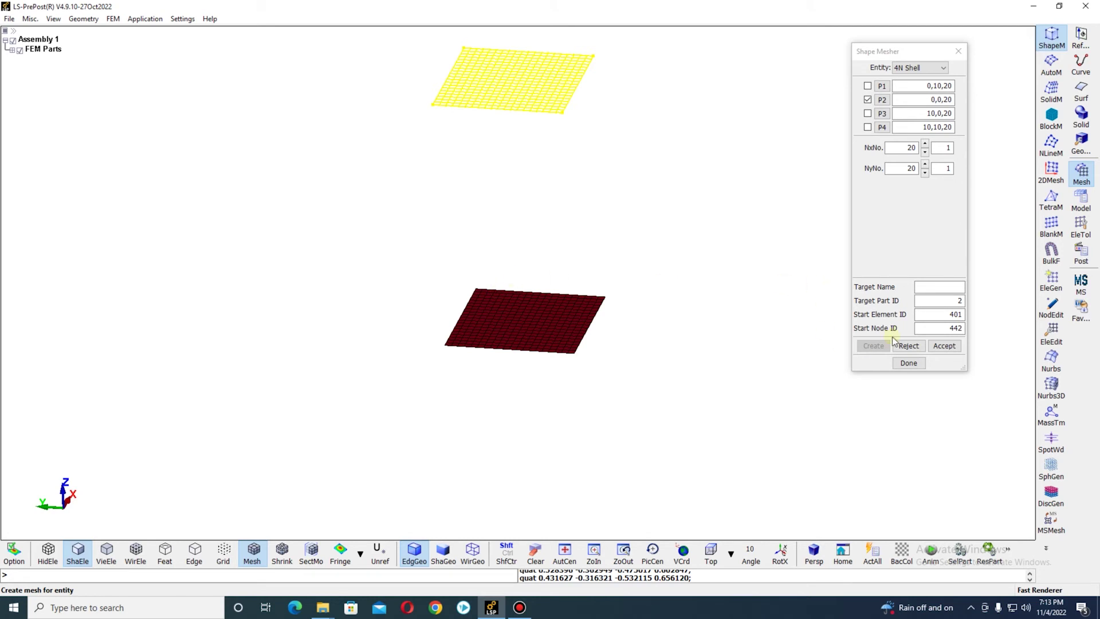
# Set the number of elements along X and Y to 25 each and accept the second 4N shell mesh.
pyautogui.click(924, 145)
pyautogui.click(924, 145)
pyautogui.click(923, 145)
pyautogui.click(924, 145)
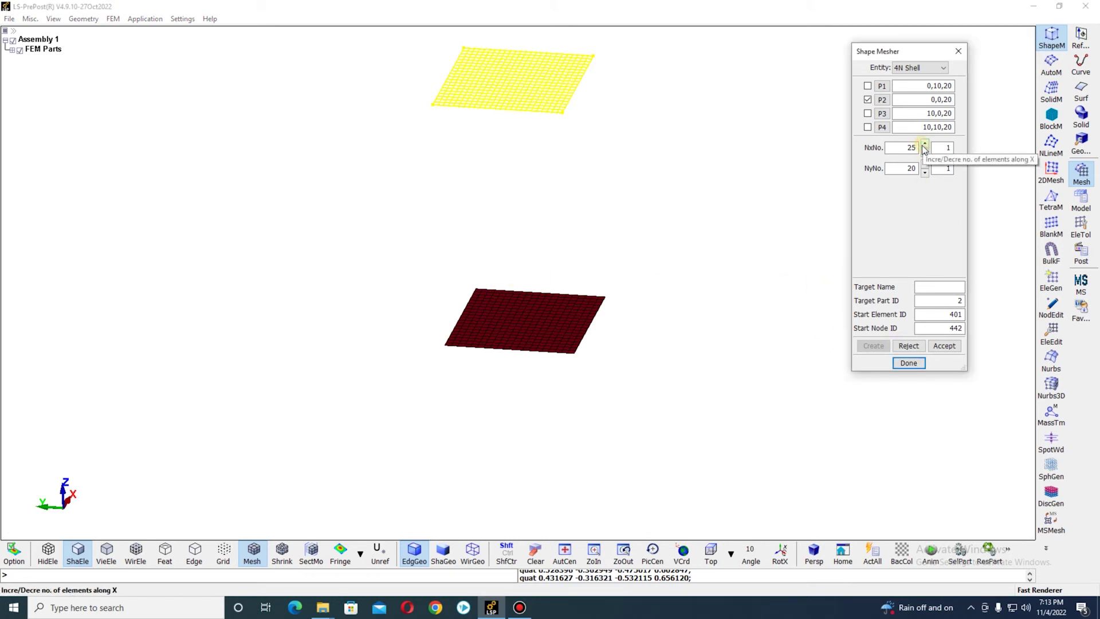
pyautogui.click(925, 165)
pyautogui.click(925, 165)
pyautogui.click(924, 165)
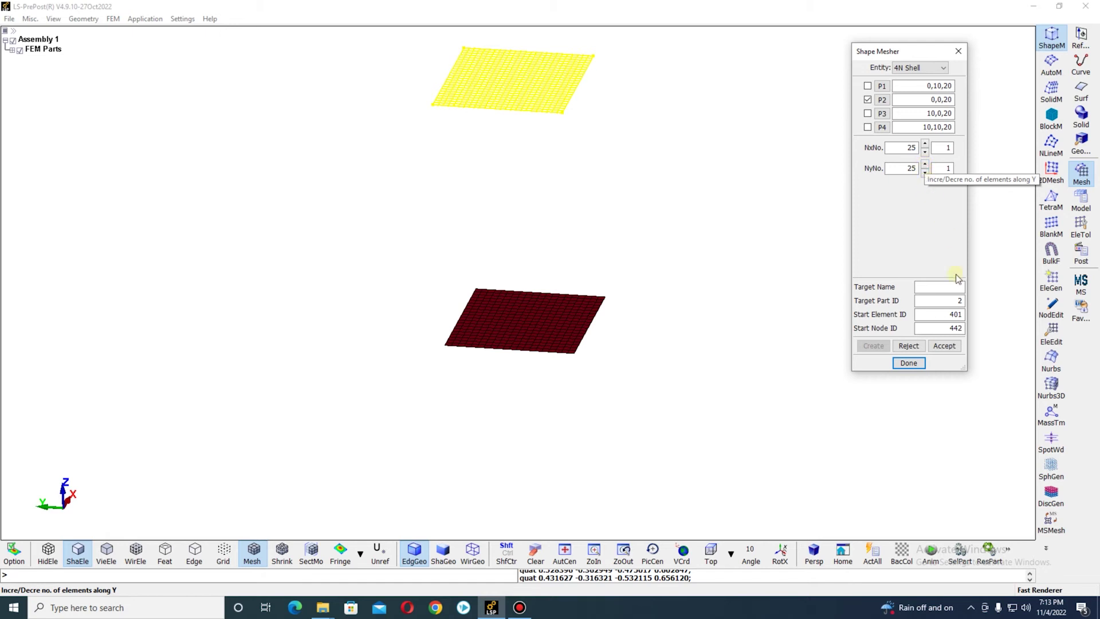
pyautogui.click(944, 346)
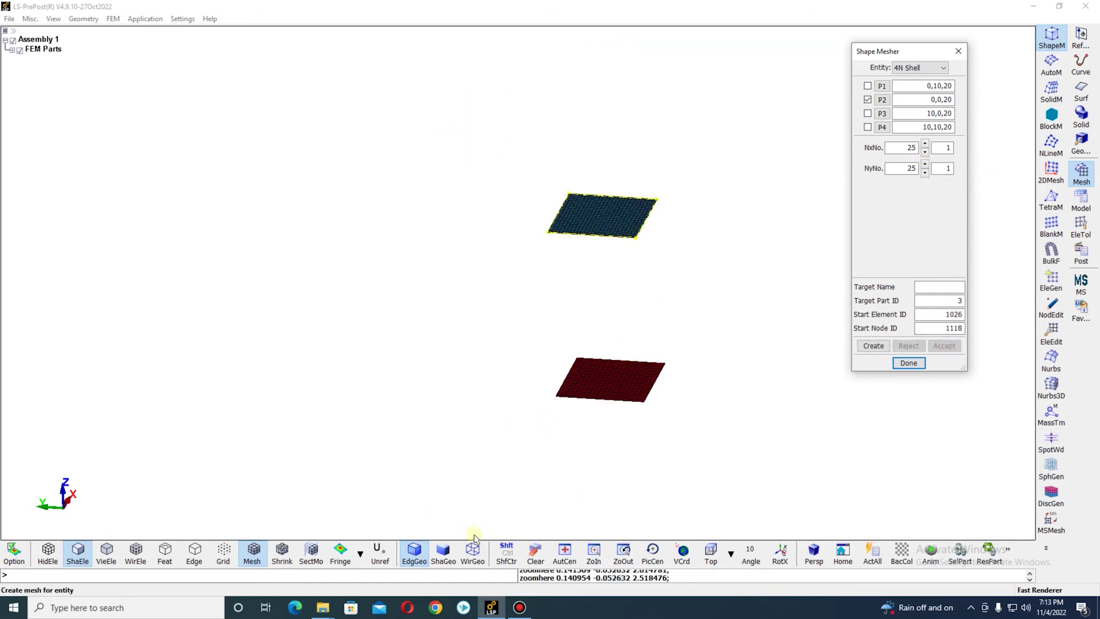
# Close the Shape Mesher and remove the second shell part, 2 shell_4p, from the model.
pyautogui.moveTo(539, 382)
pyautogui.keyDown('ctrl'); pyautogui.mouseDown()
pyautogui.moveTo(405, 319)
pyautogui.moveTo(545, 365)
pyautogui.moveTo(459, 415)
pyautogui.moveTo(375, 381)
pyautogui.moveTo(430, 363)
pyautogui.moveTo(368, 331)
pyautogui.moveTo(493, 336)
pyautogui.moveTo(518, 371)
pyautogui.mouseUp(); pyautogui.keyUp('ctrl')
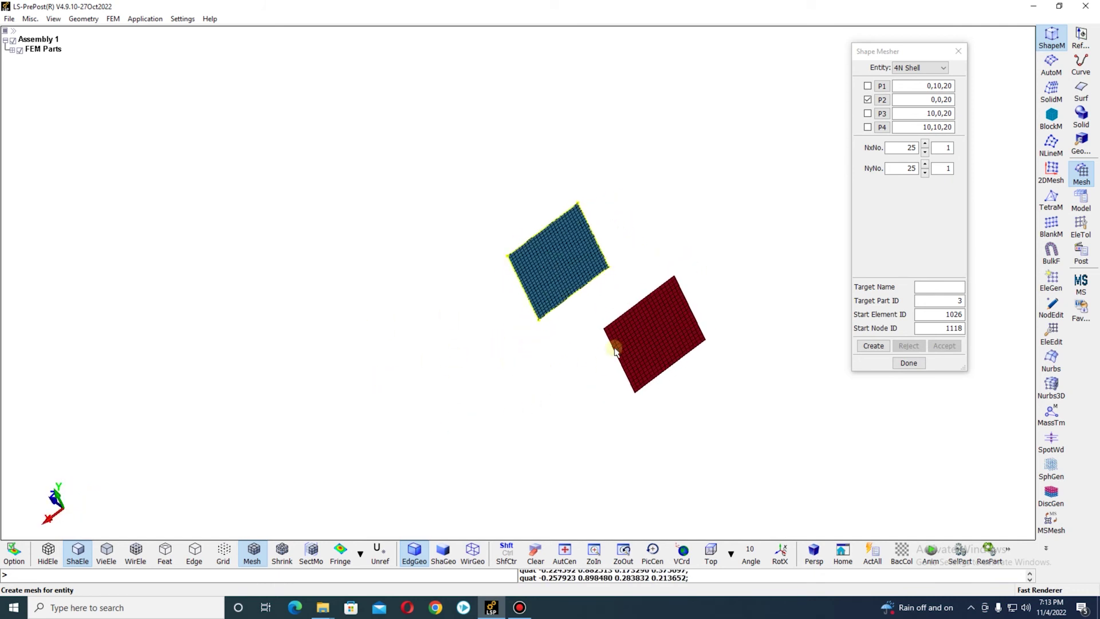
pyautogui.moveTo(498, 300)
pyautogui.keyDown('ctrl'); pyautogui.mouseDown()
pyautogui.moveTo(732, 312)
pyautogui.moveTo(646, 316)
pyautogui.mouseUp(); pyautogui.keyUp('ctrl')
pyautogui.keyDown('ctrl'); pyautogui.moveTo(784, 325); pyautogui.dragTo(305, 270); pyautogui.keyUp('ctrl')
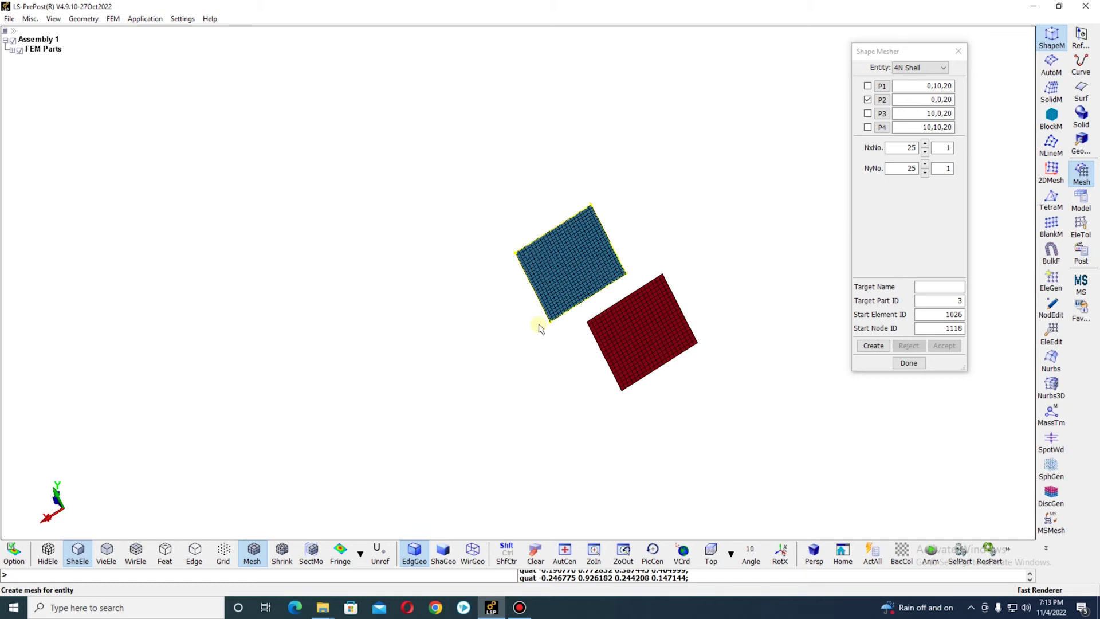
pyautogui.click(908, 363)
pyautogui.click(13, 51)
pyautogui.click(44, 69)
pyautogui.rightClick(44, 69)
pyautogui.click(74, 96)
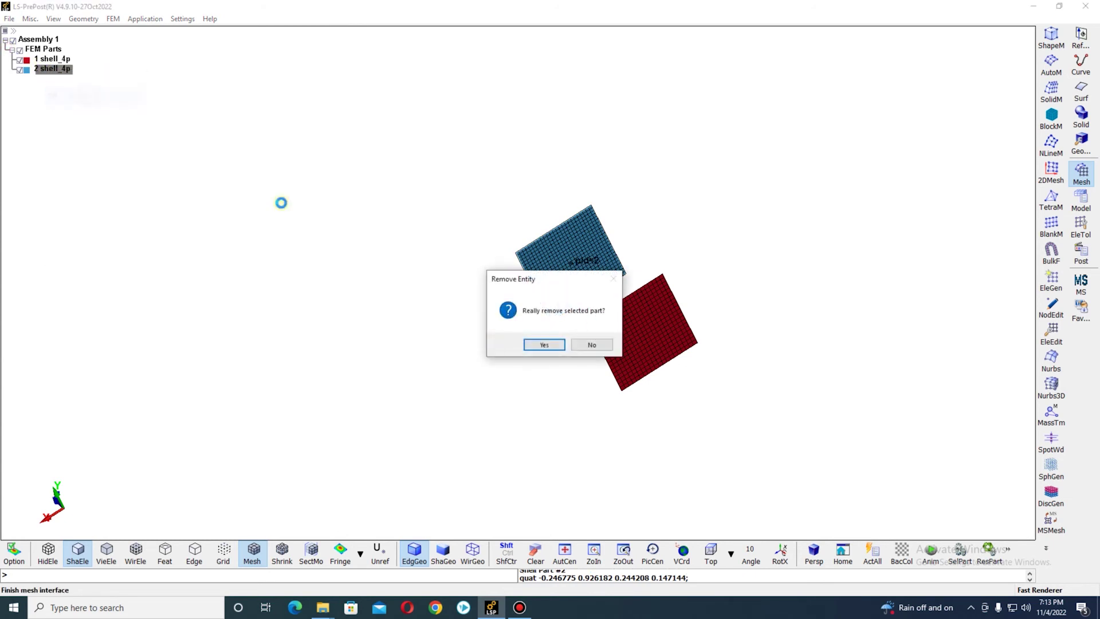
pyautogui.click(532, 344)
# Open Element Generation and choose solid elements generated by Solid_Face_Drag.
pyautogui.click(565, 553)
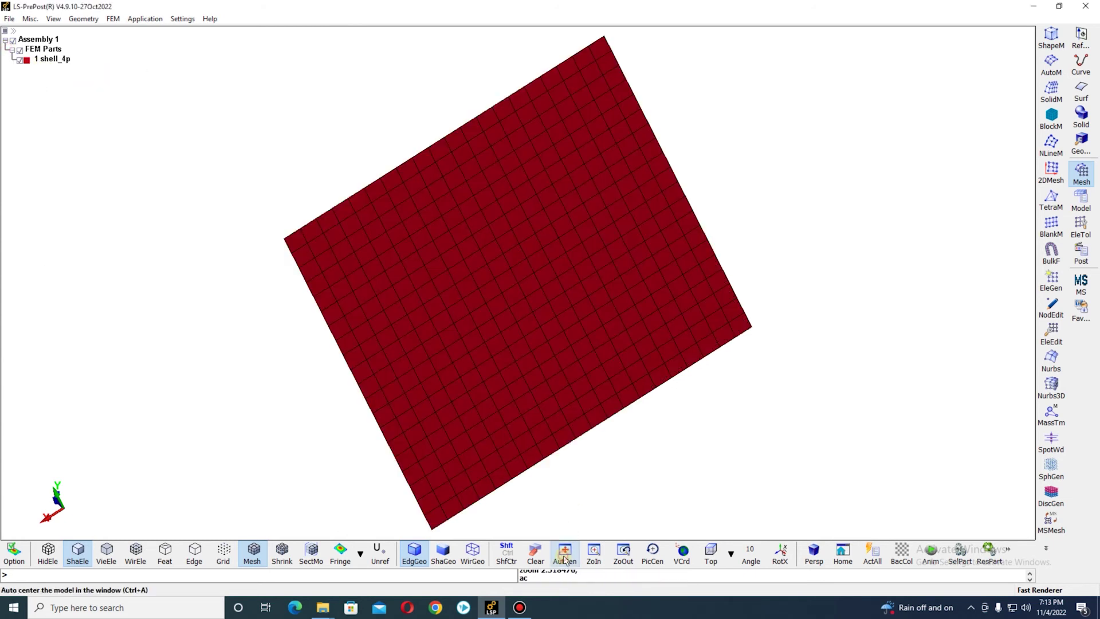
pyautogui.click(711, 552)
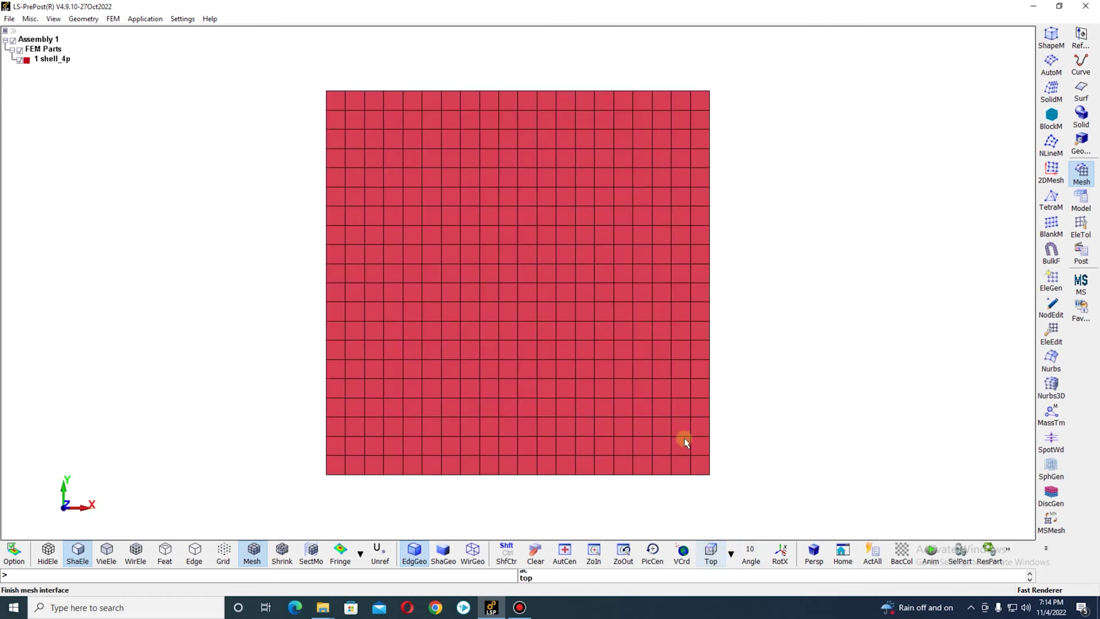
pyautogui.click(1056, 291)
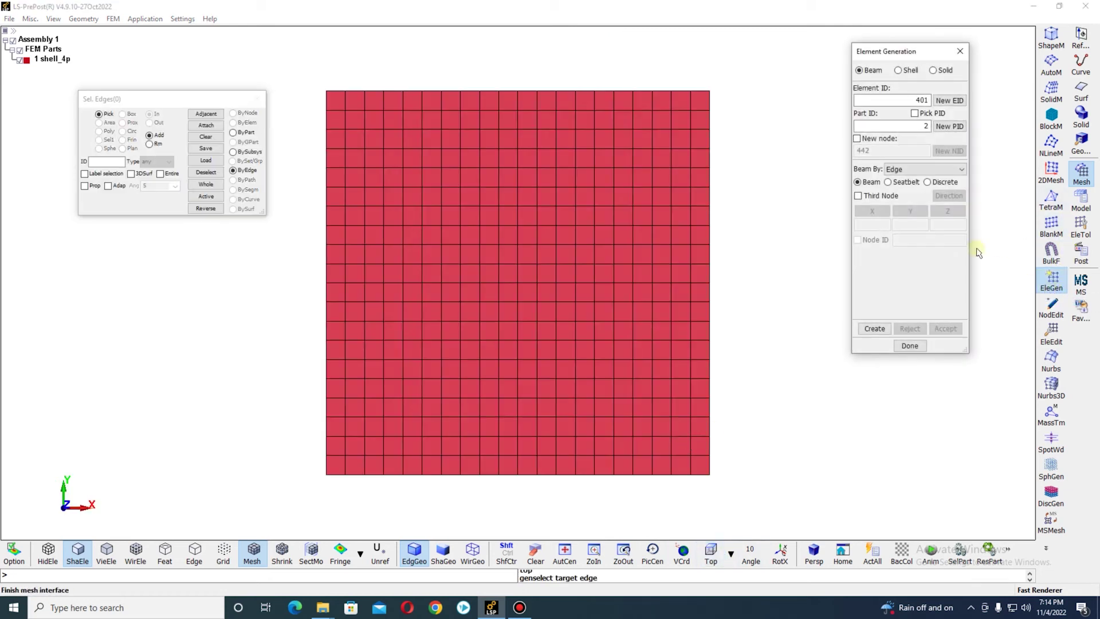
pyautogui.moveTo(894, 55); pyautogui.dragTo(922, 58)
pyautogui.keyDown('ctrl'); pyautogui.moveTo(508, 319); pyautogui.dragTo(487, 458); pyautogui.keyUp('ctrl')
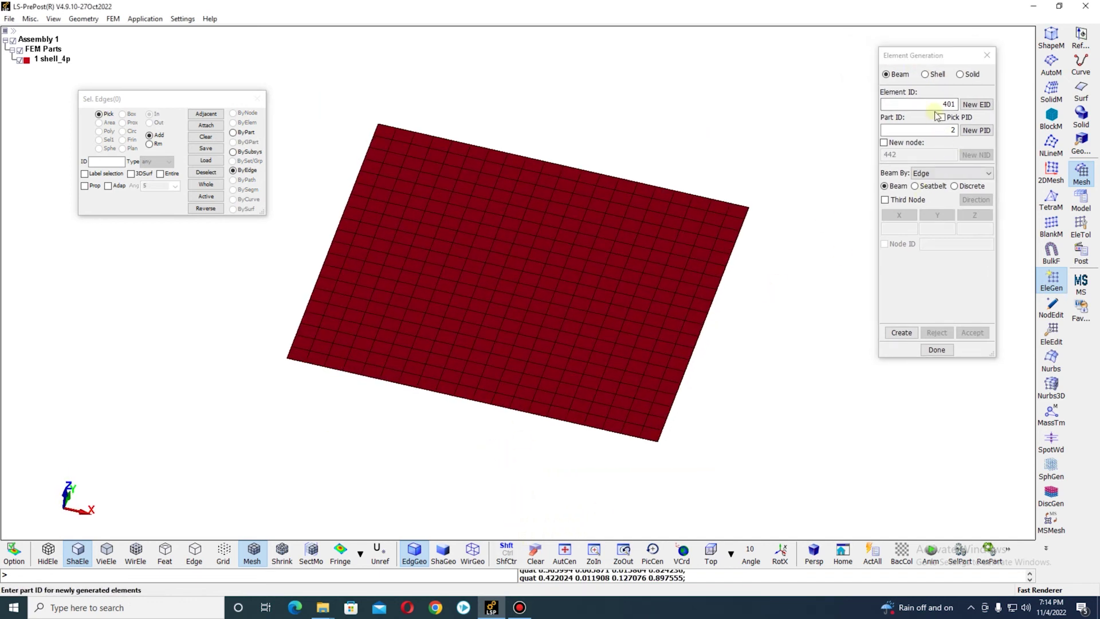
pyautogui.click(961, 74)
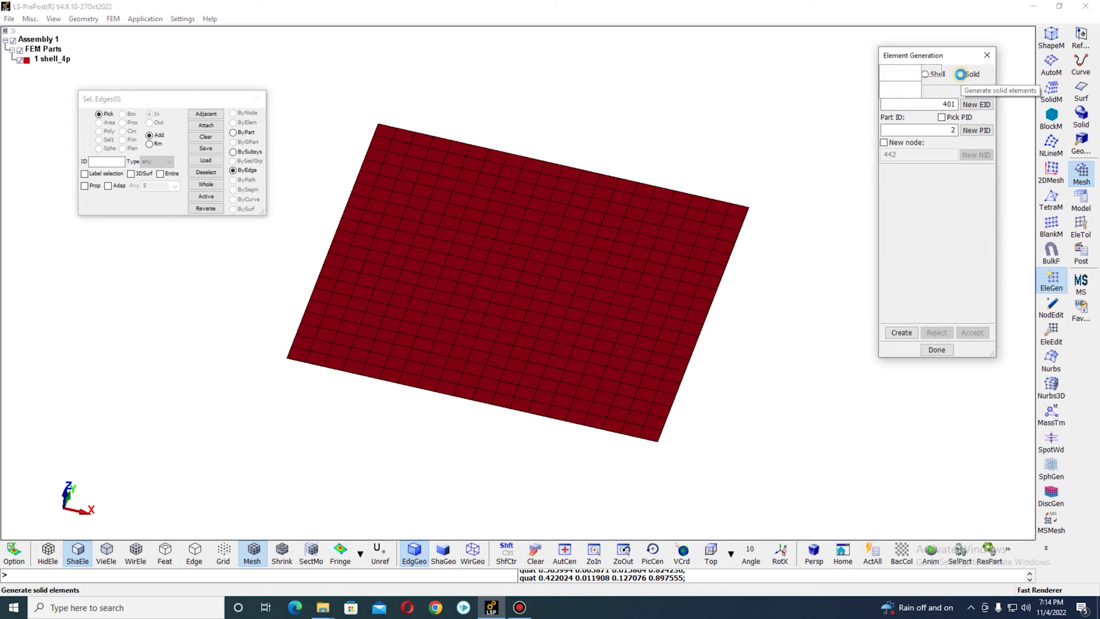
pyautogui.click(934, 174)
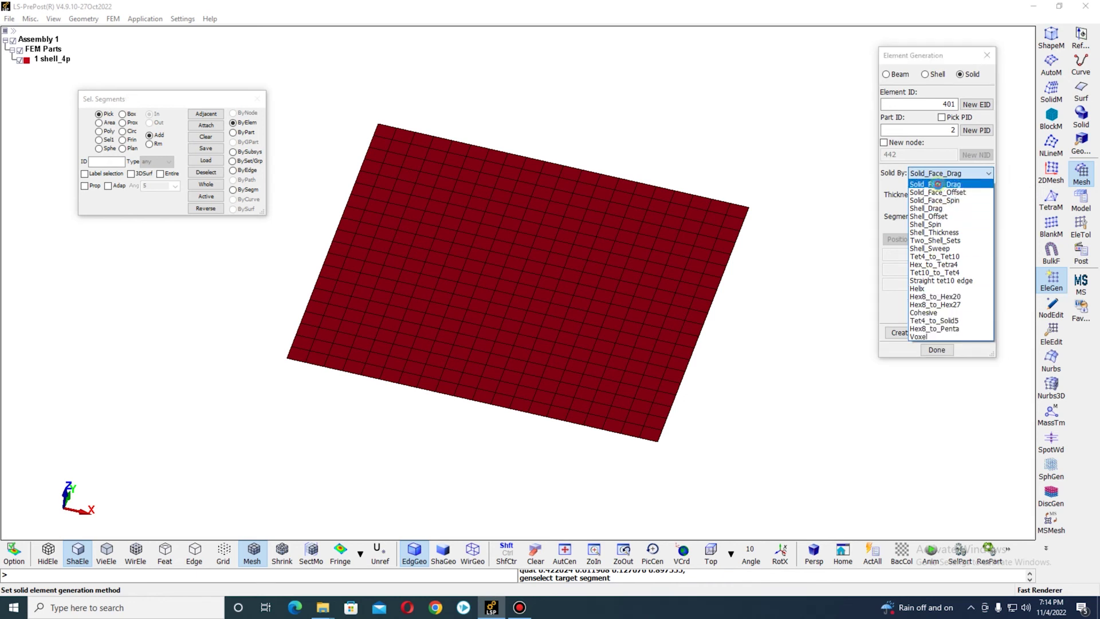
pyautogui.click(939, 185)
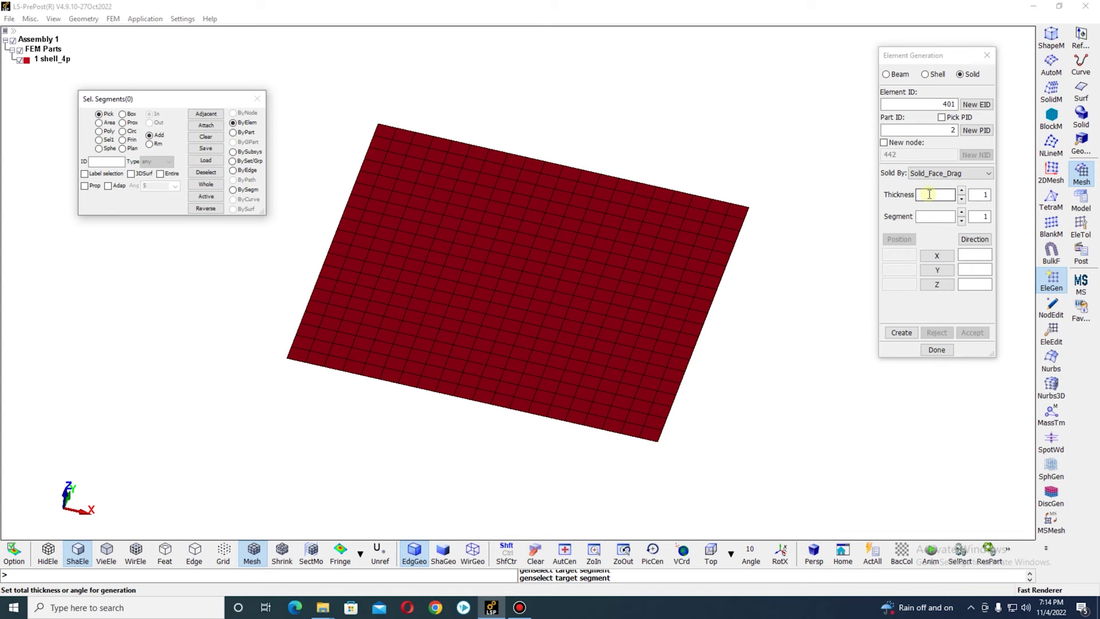
# Set the drag thickness to 10 with 10 segments and try to create the solid elements.
pyautogui.click(929, 195)
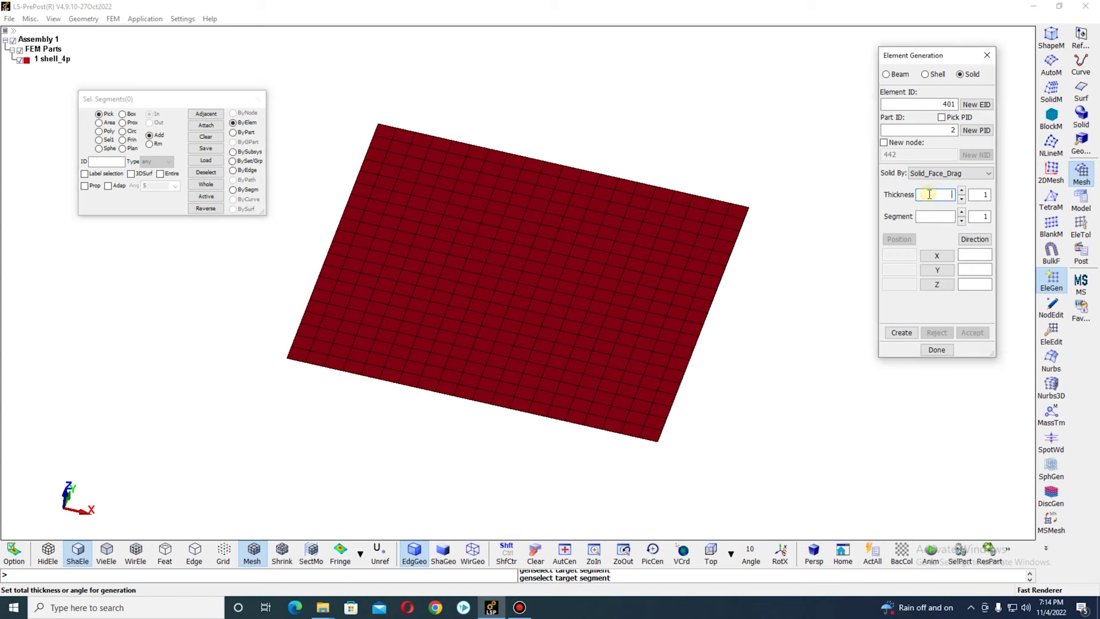
pyautogui.click(951, 216)
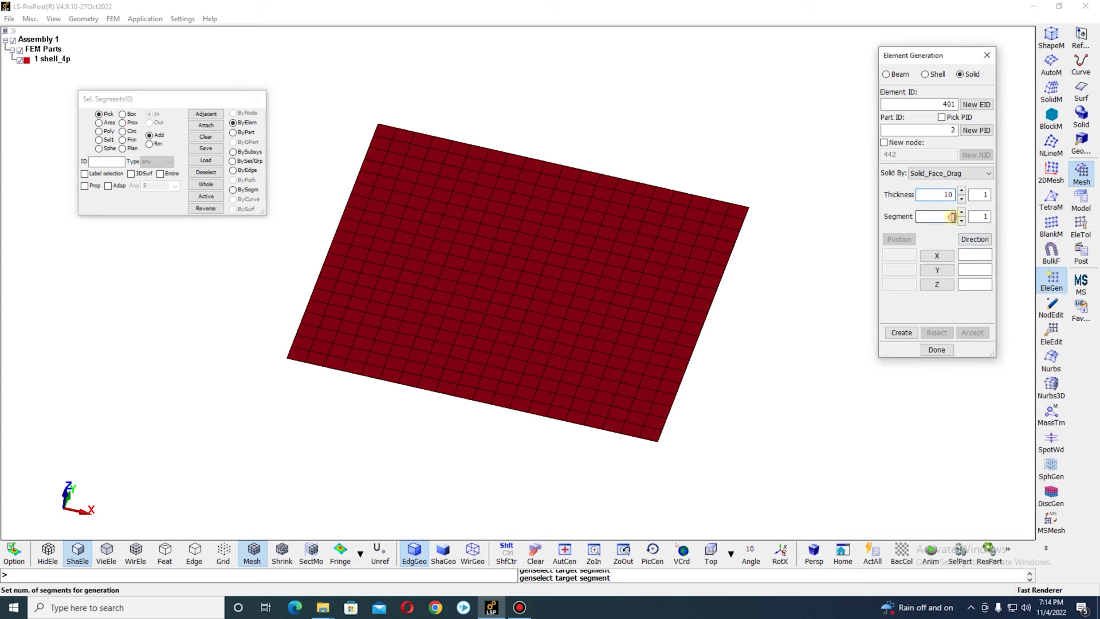
pyautogui.click(961, 213)
pyautogui.click(960, 213)
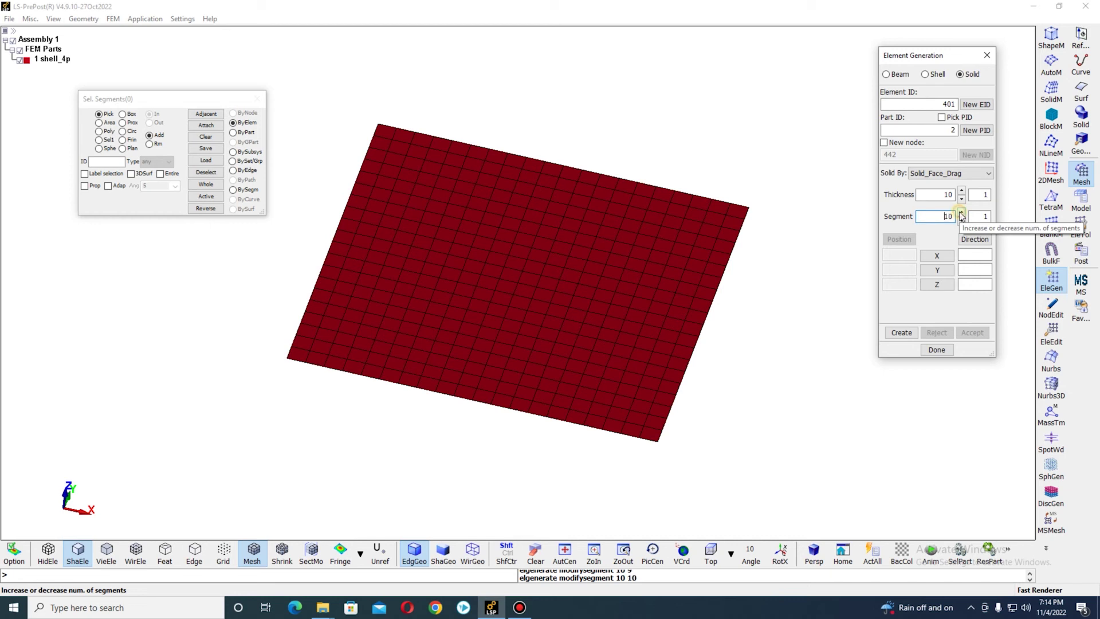
pyautogui.click(901, 332)
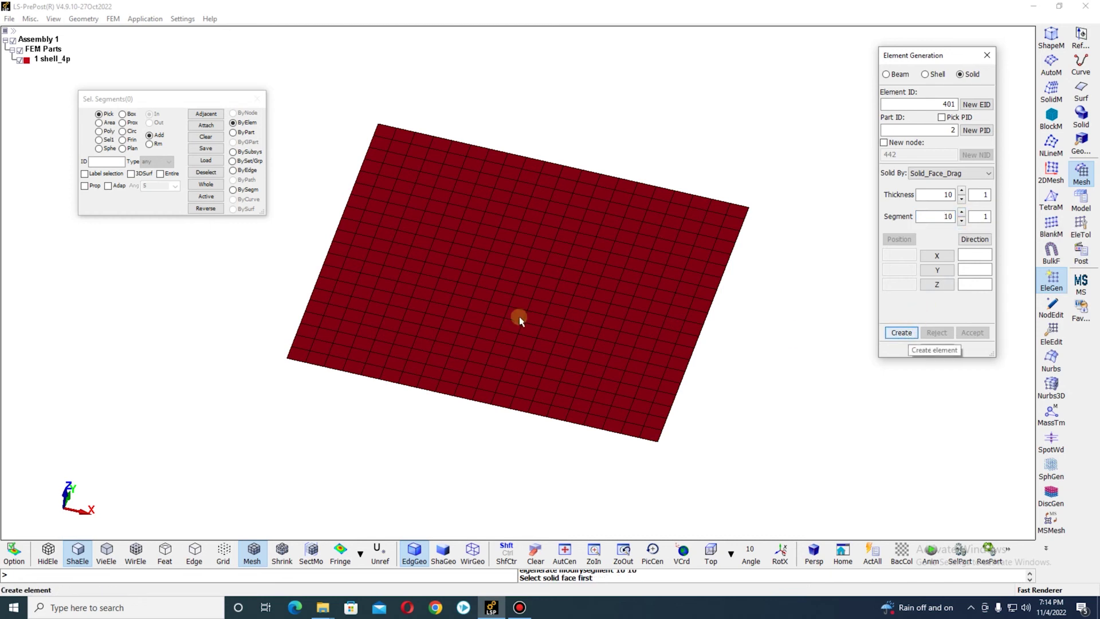
# Set the Z component of the drag direction to 1 and try creating the solid elements again.
pyautogui.keyDown('ctrl'); pyautogui.moveTo(508, 383); pyautogui.dragTo(386, 306); pyautogui.keyUp('ctrl')
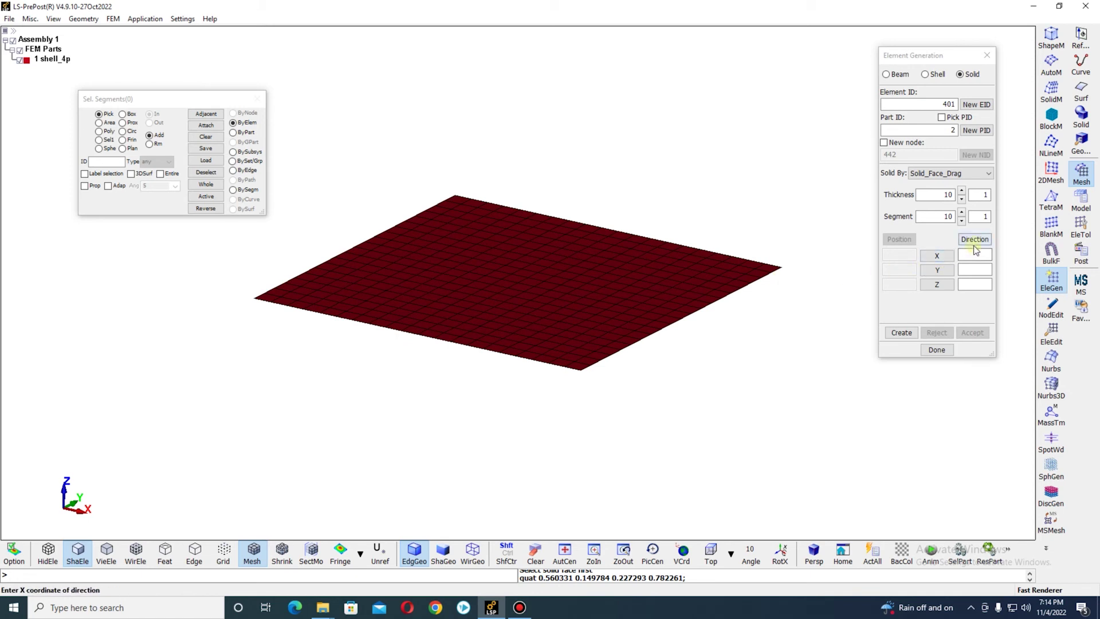
pyautogui.click(973, 285)
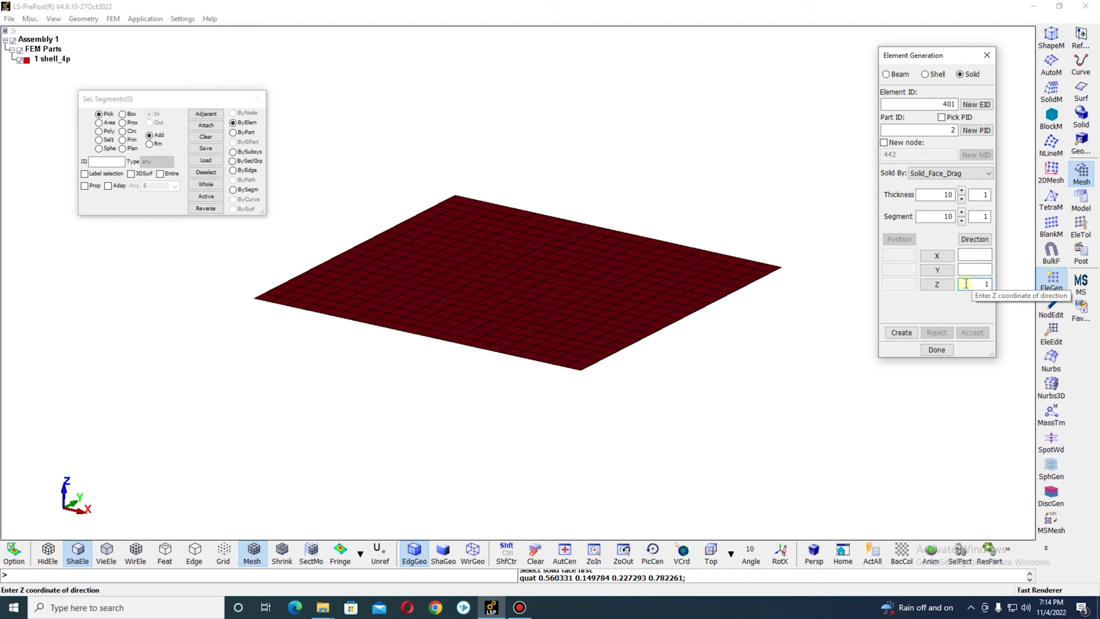
pyautogui.click(902, 333)
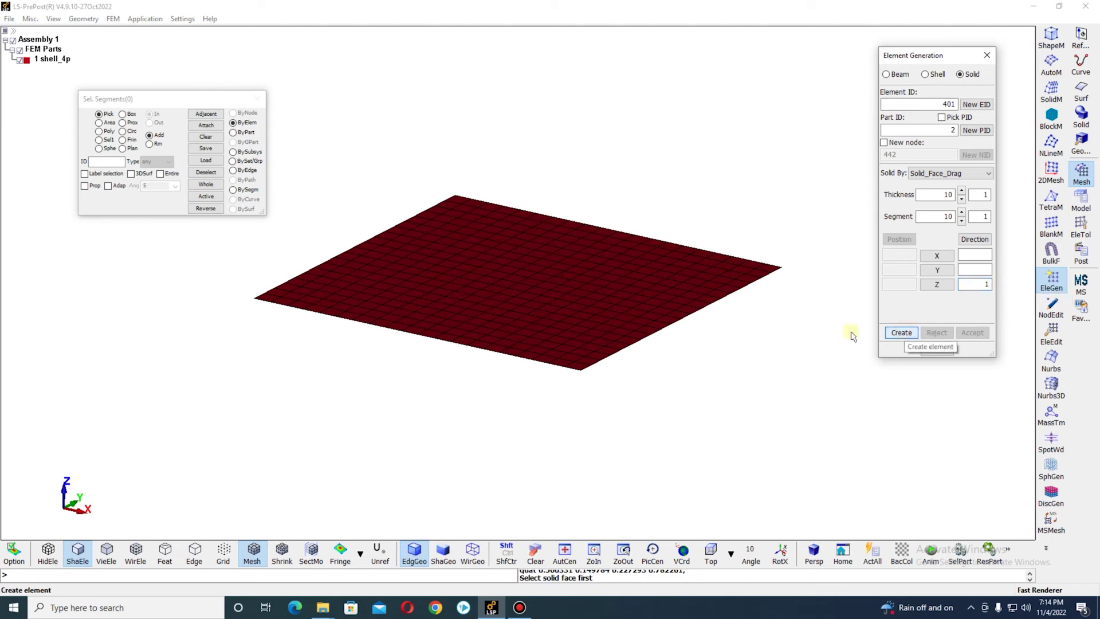
# Select the shell's element faces by area, then generate and accept the dragged solid mesh.
pyautogui.click(504, 553)
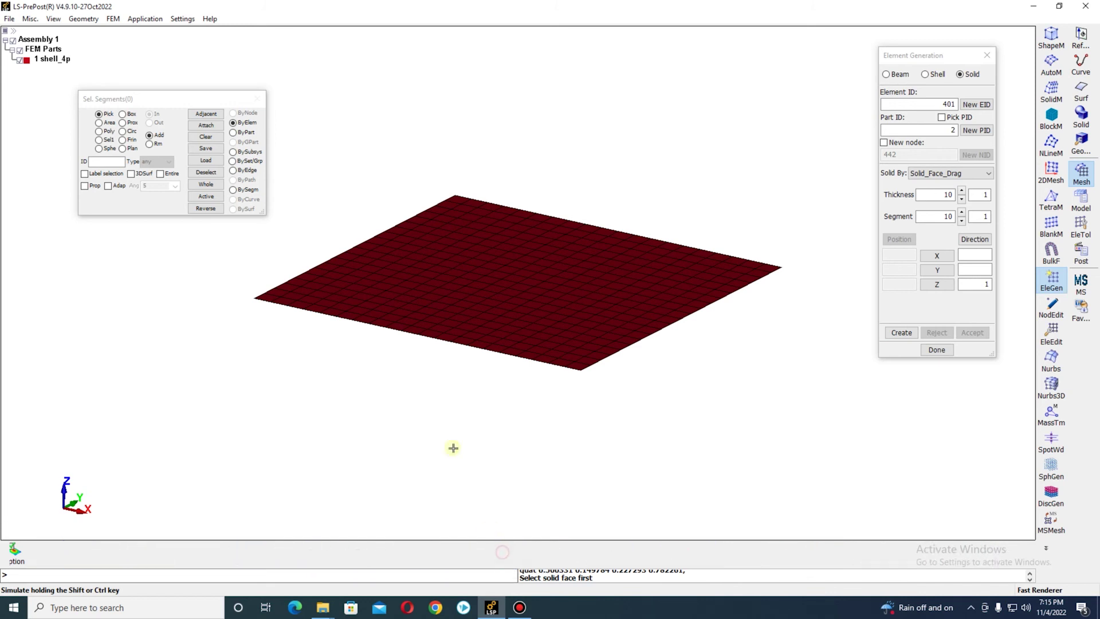
pyautogui.click(98, 122)
pyautogui.moveTo(274, 159); pyautogui.dragTo(814, 421)
pyautogui.click(901, 332)
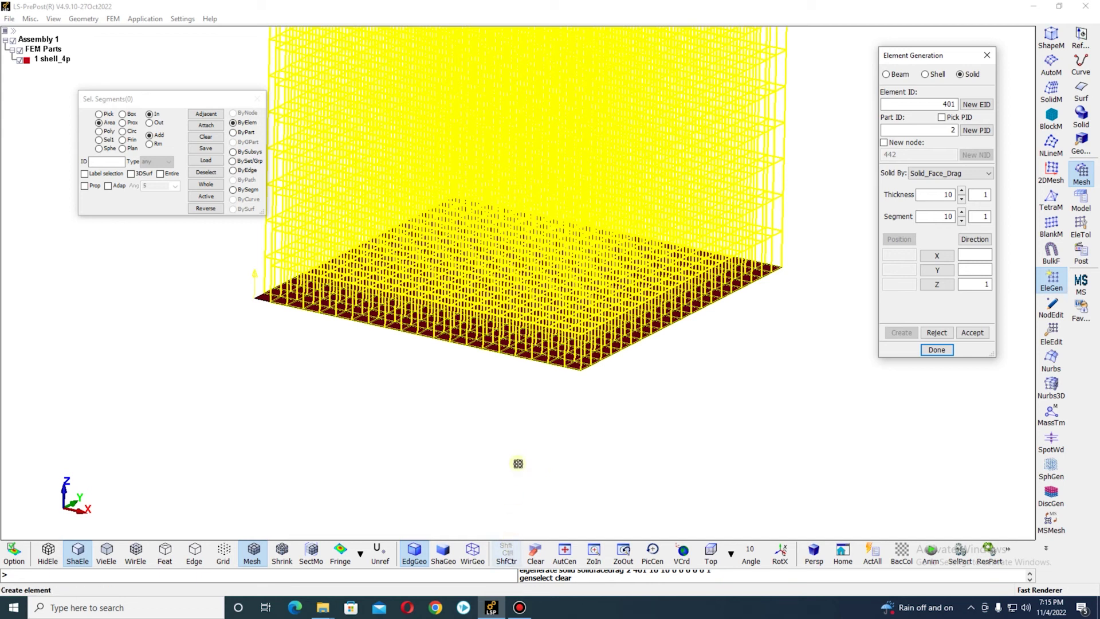
pyautogui.scroll(-2, 547, 457)
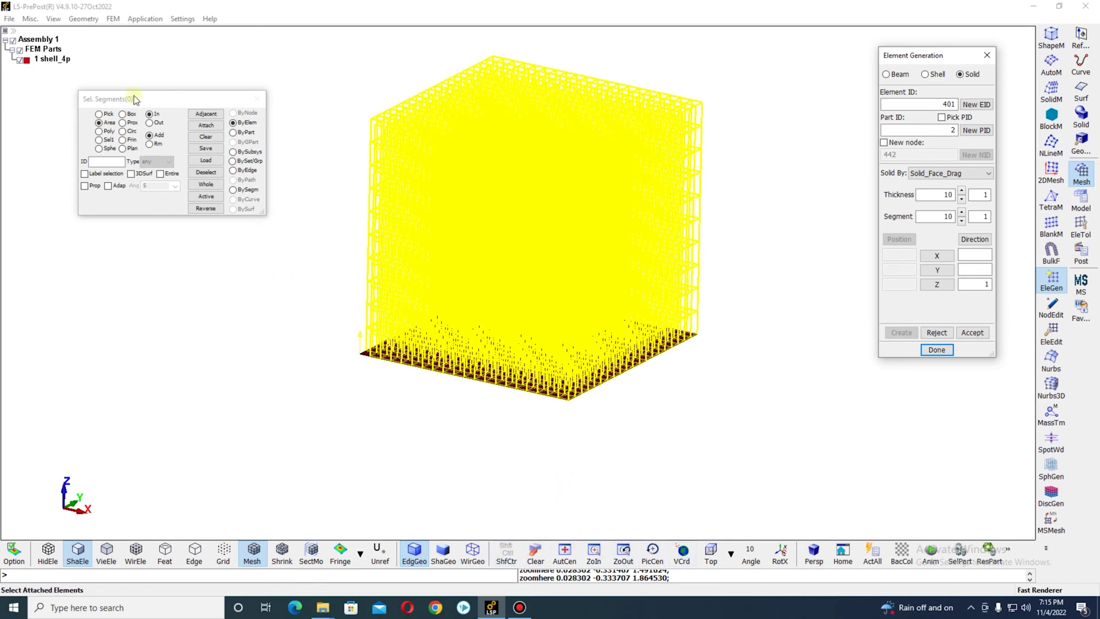
pyautogui.click(119, 162)
pyautogui.click(972, 332)
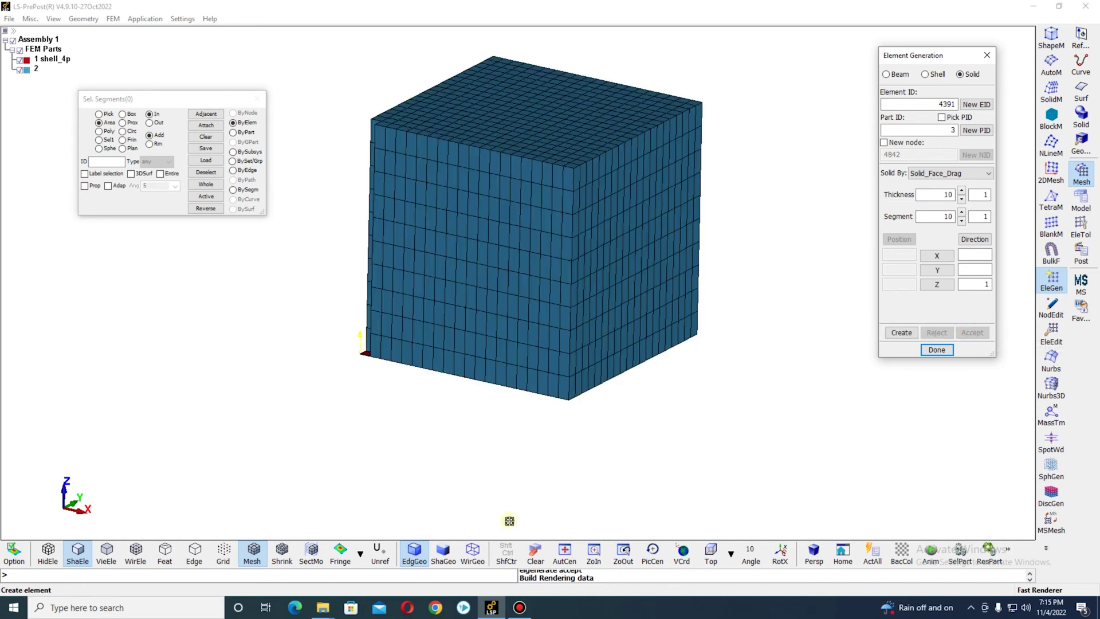
# Examine the lower corner of the solid mesh where it meets the base shell.
pyautogui.keyDown('shift'); pyautogui.moveTo(512, 505); pyautogui.dragTo(560, 440); pyautogui.keyUp('shift')
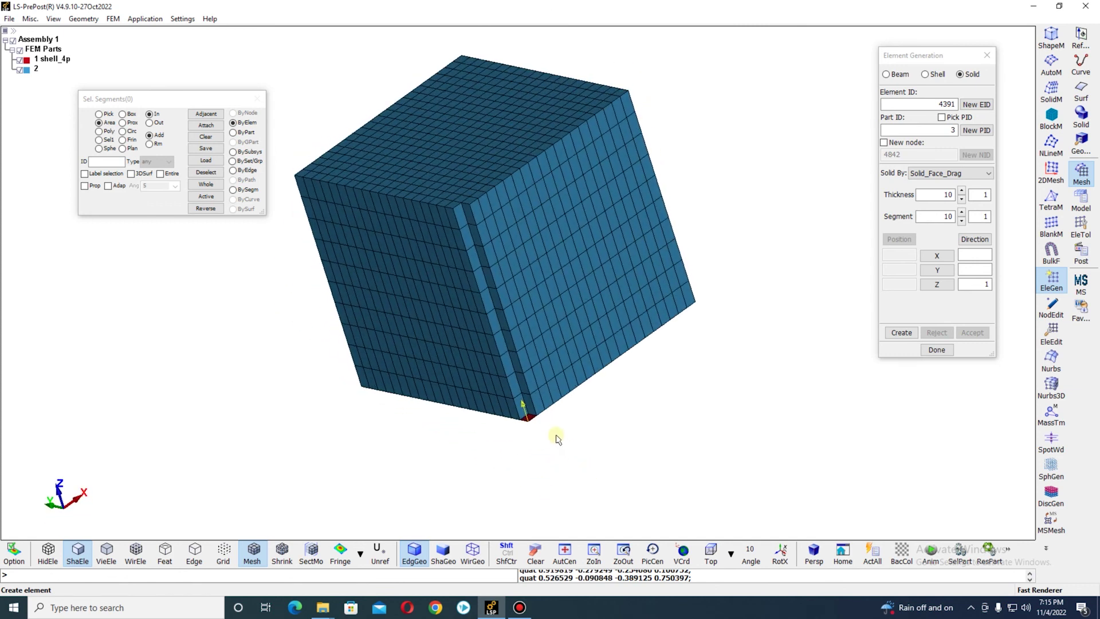
pyautogui.scroll(6, 536, 437)
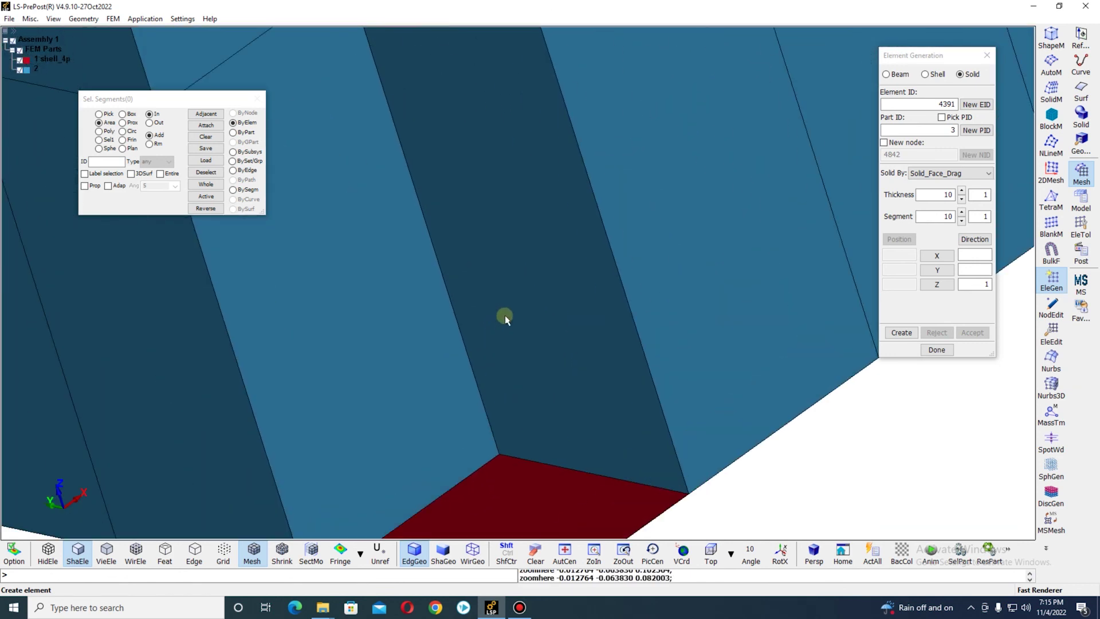
pyautogui.scroll(-6, 513, 281)
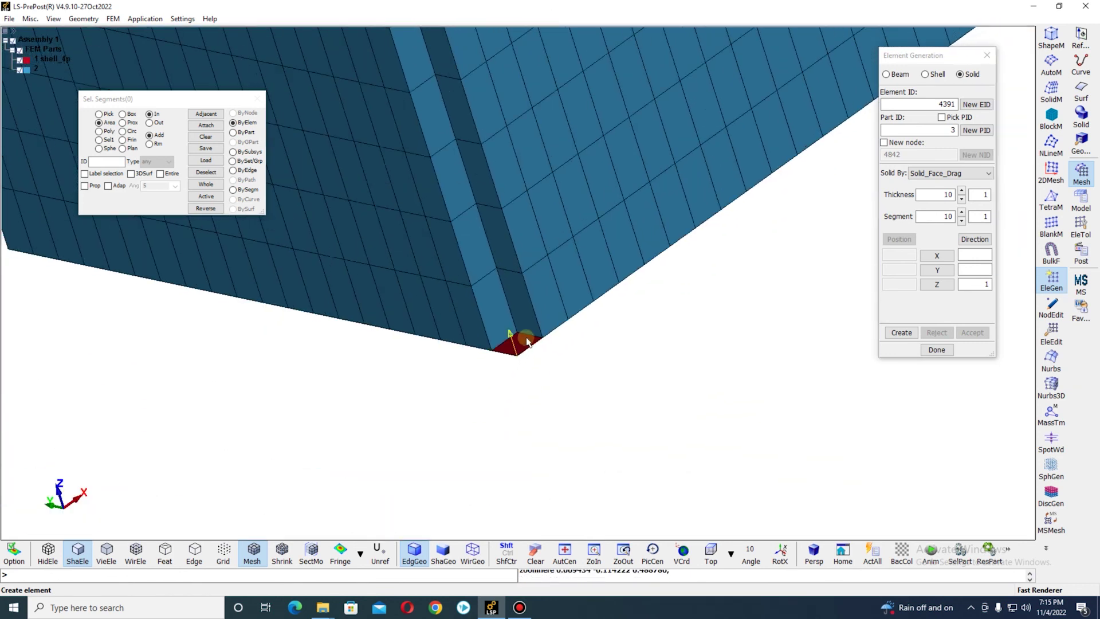
pyautogui.scroll(4, 526, 341)
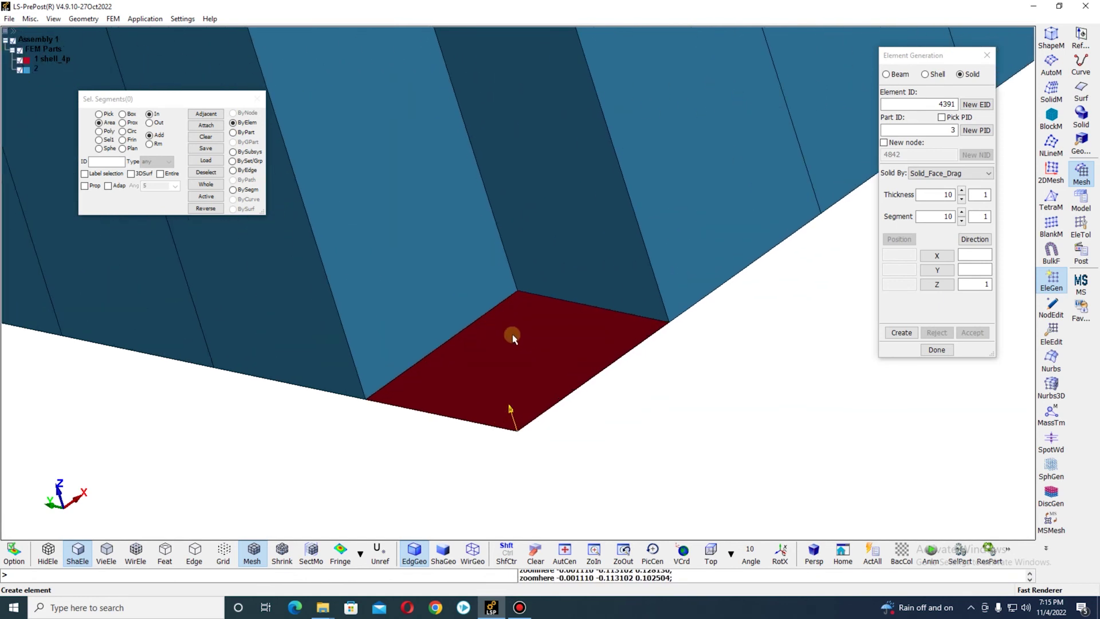
pyautogui.scroll(-8, 548, 427)
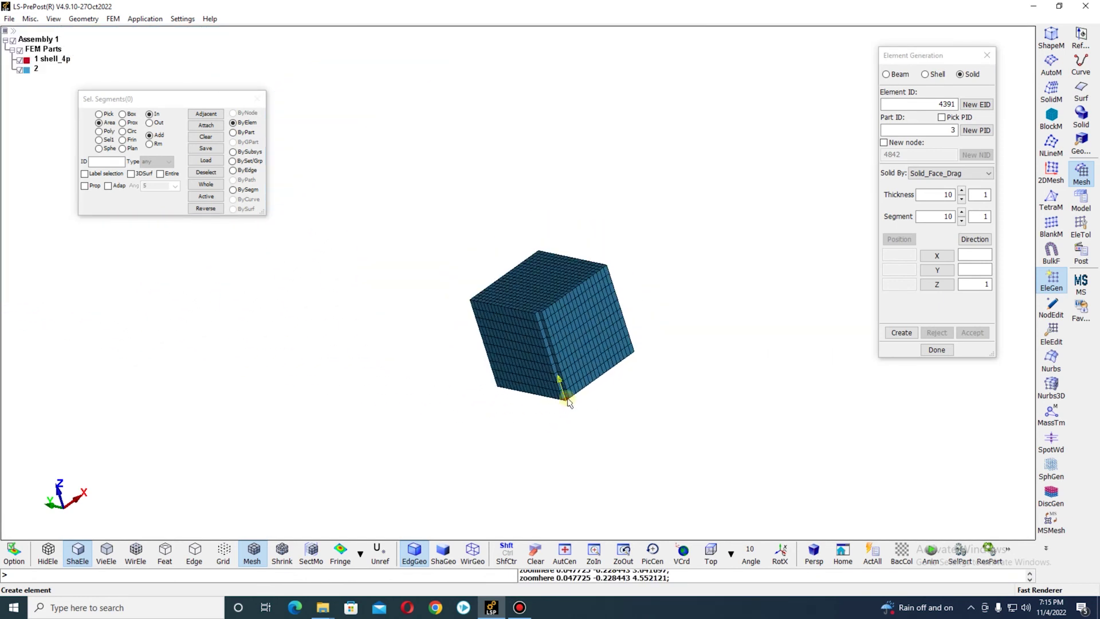
# Delete the solid part 2 from the model.
pyautogui.scroll(6, 568, 355)
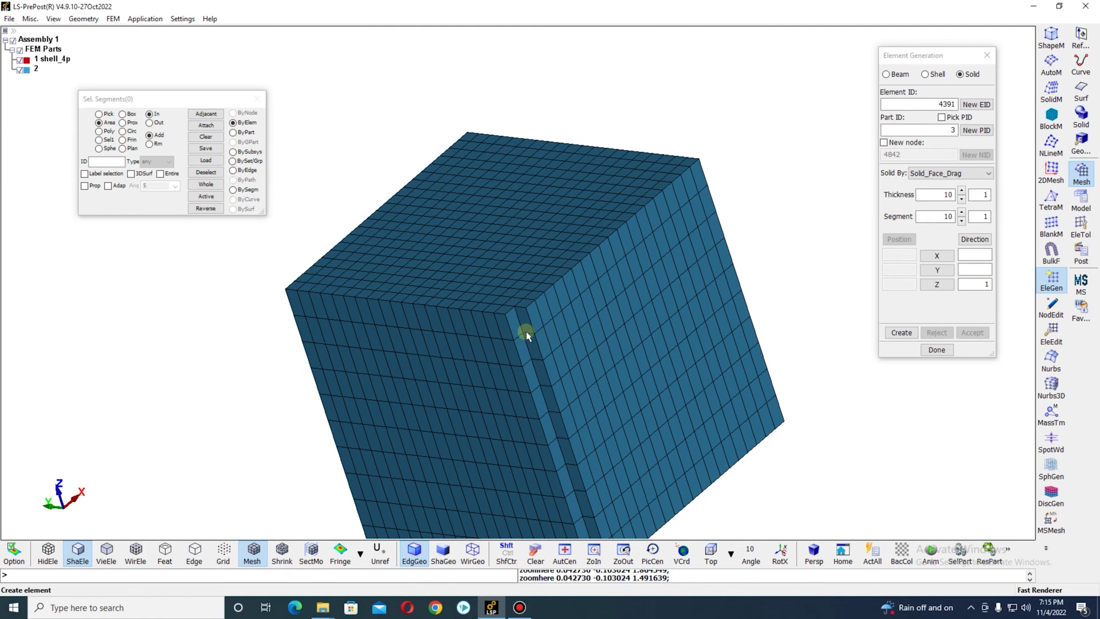
pyautogui.scroll(-2, 607, 420)
pyautogui.scroll(-3, 597, 429)
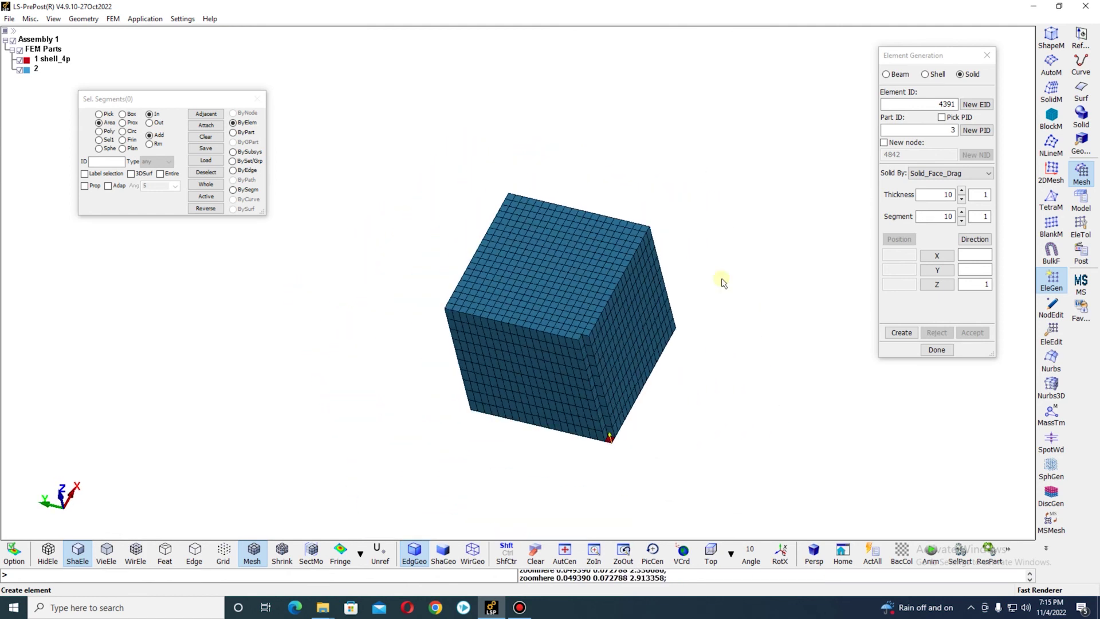
pyautogui.rightClick(36, 69)
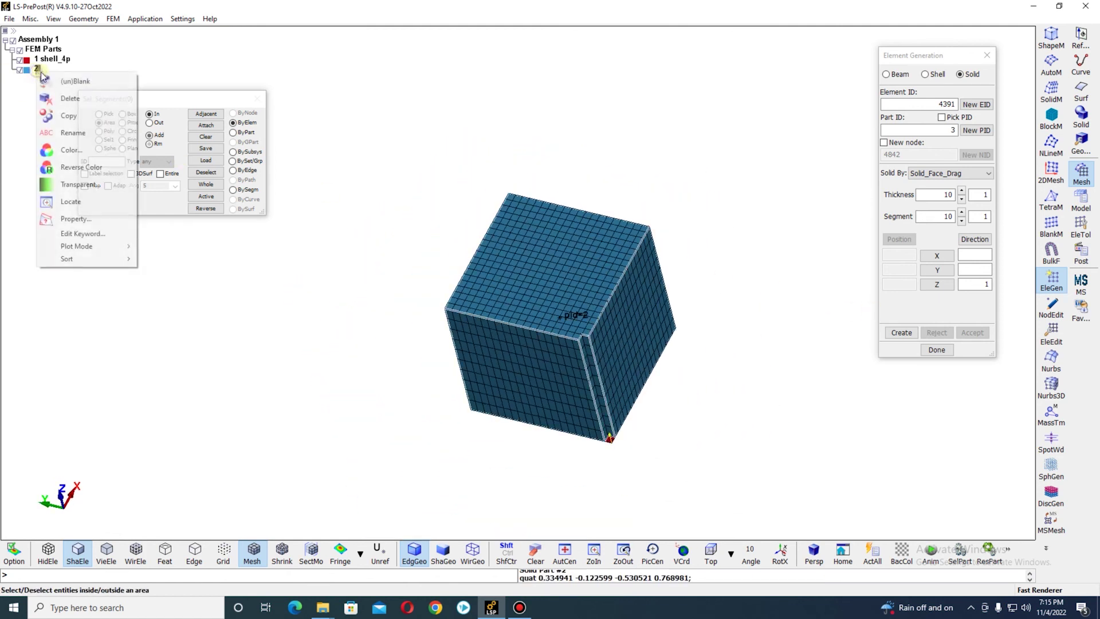
pyautogui.click(67, 99)
pyautogui.click(540, 343)
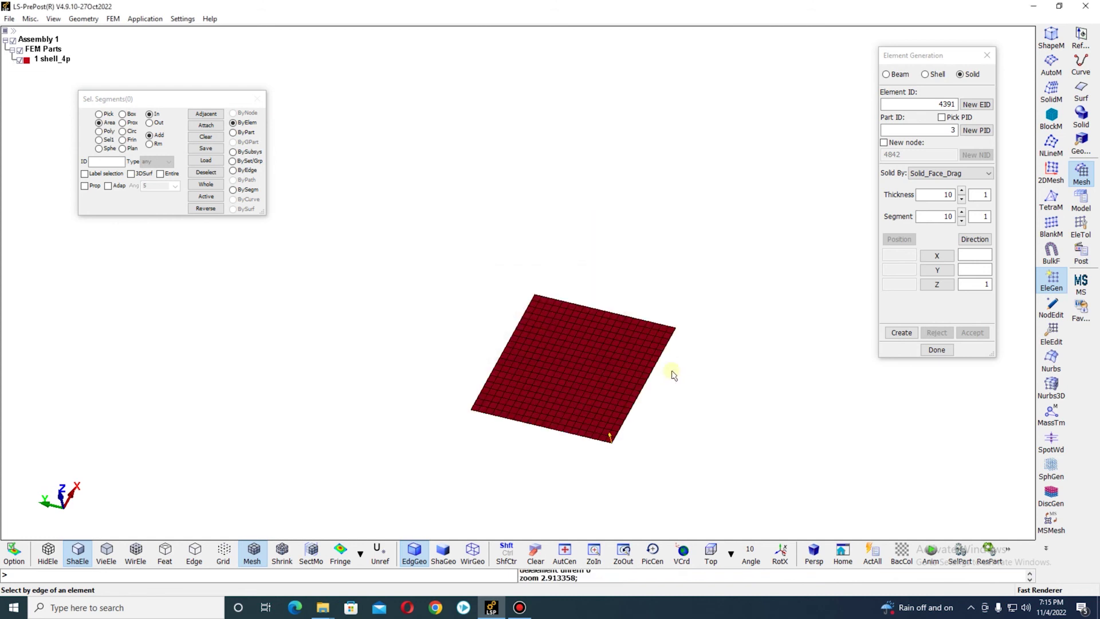
# Pick two individual element faces on the shell_4p part.
pyautogui.click(506, 552)
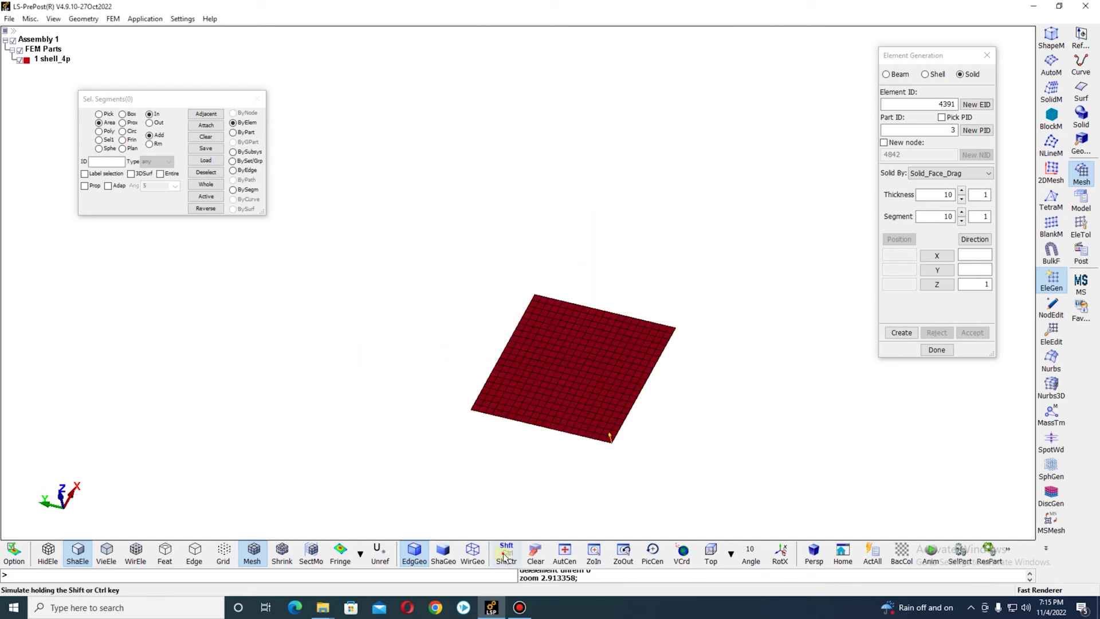
pyautogui.click(98, 114)
pyautogui.click(620, 375)
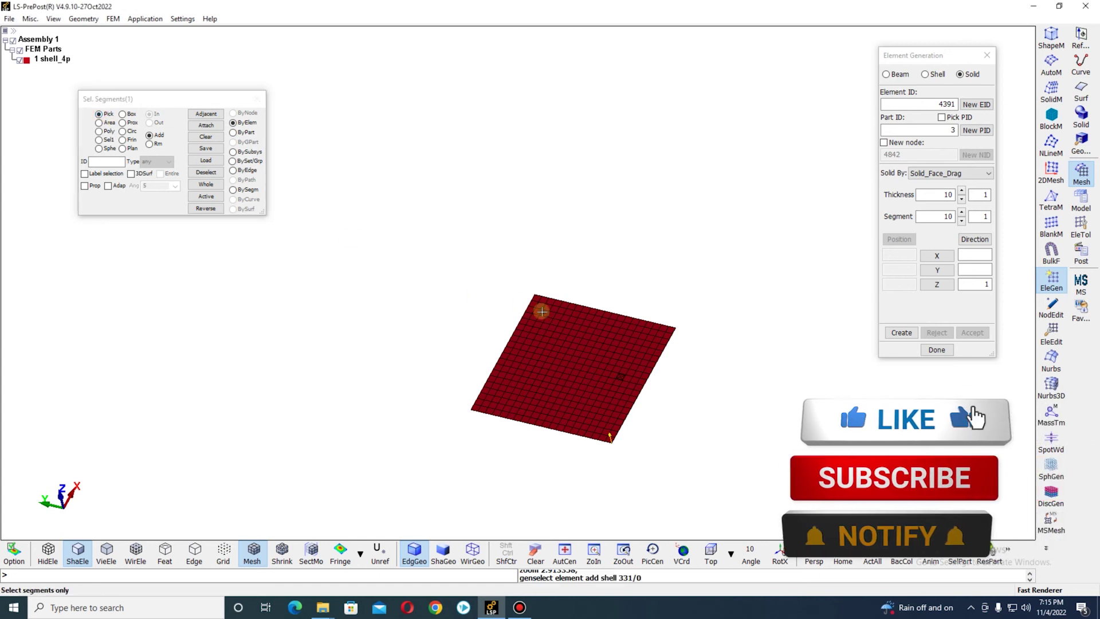
pyautogui.click(53, 60)
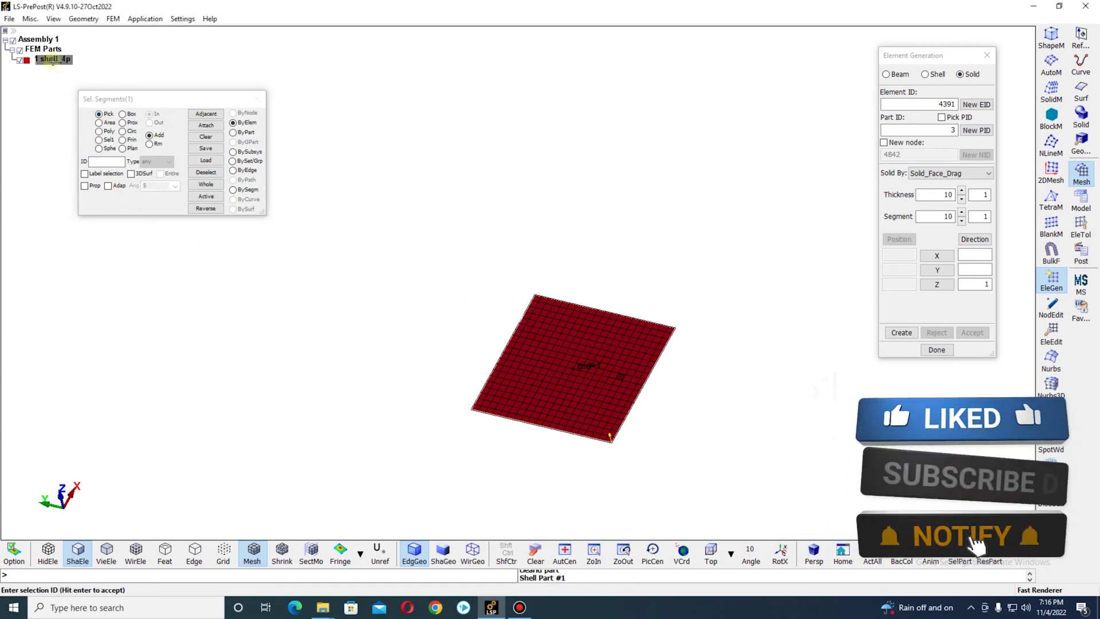
pyautogui.click(574, 347)
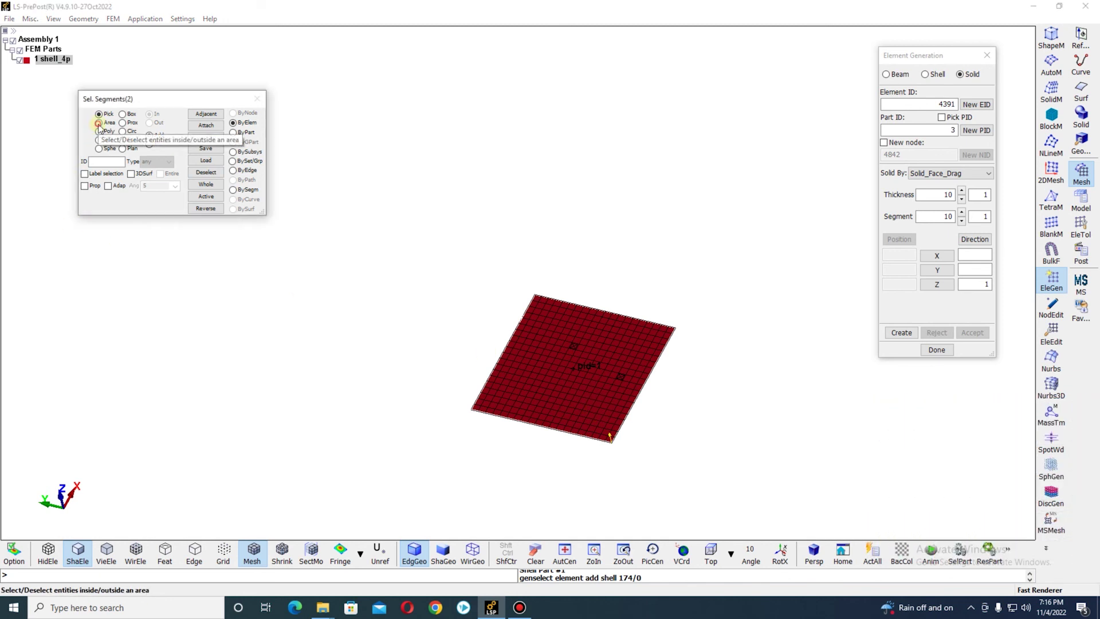
# Select all faces of shell_4p by part, then generate and accept the dragged solid mesh.
pyautogui.click(234, 132)
pyautogui.click(553, 326)
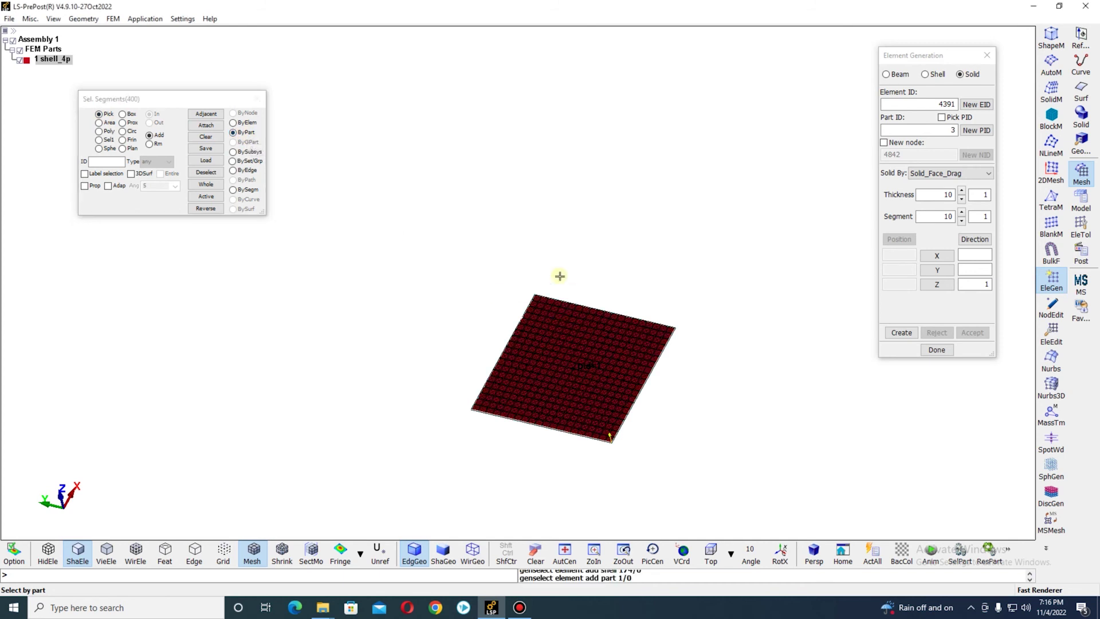
pyautogui.click(224, 118)
pyautogui.click(234, 123)
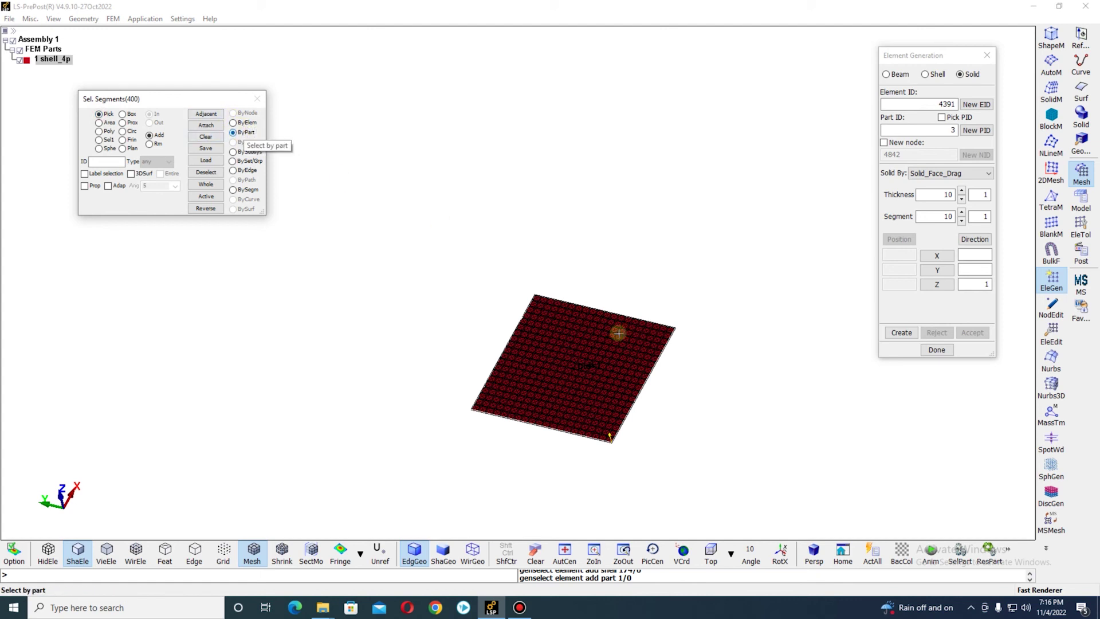
pyautogui.click(901, 332)
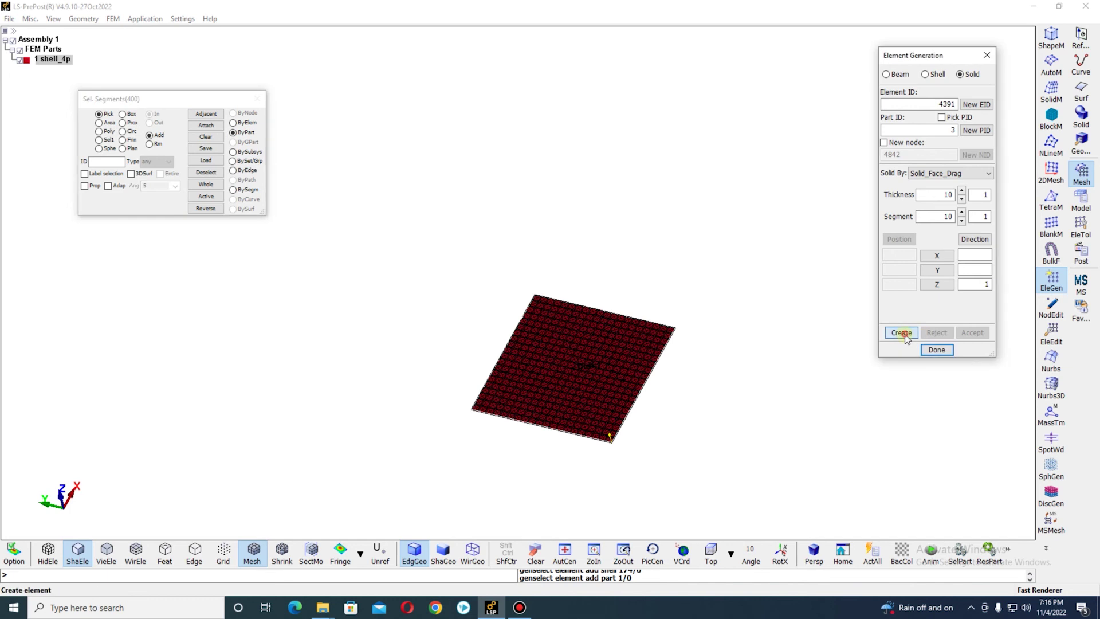
pyautogui.click(972, 333)
# Select the whole shell_4p part again as drag faces from the exposed shell side of the block.
pyautogui.click(506, 553)
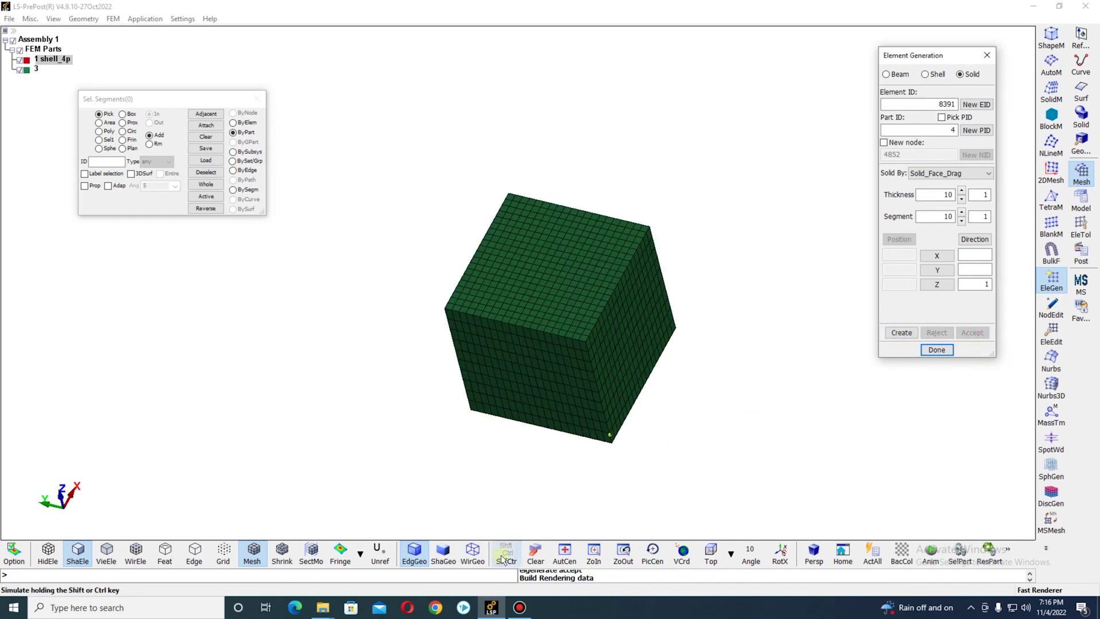
pyautogui.moveTo(535, 398); pyautogui.dragTo(476, 395)
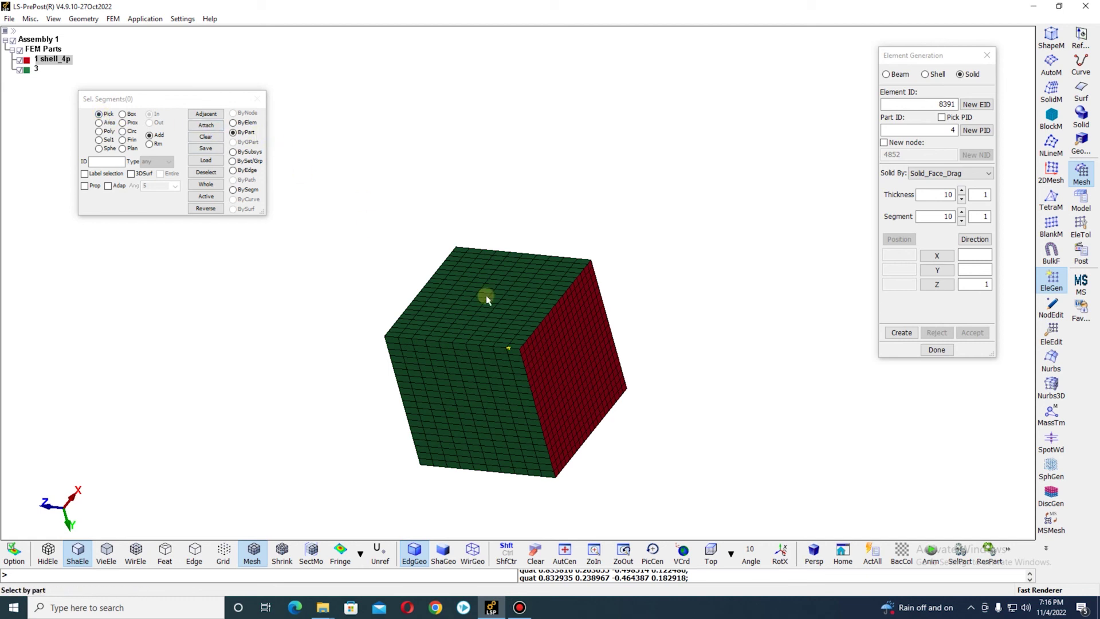
pyautogui.click(506, 553)
pyautogui.click(553, 352)
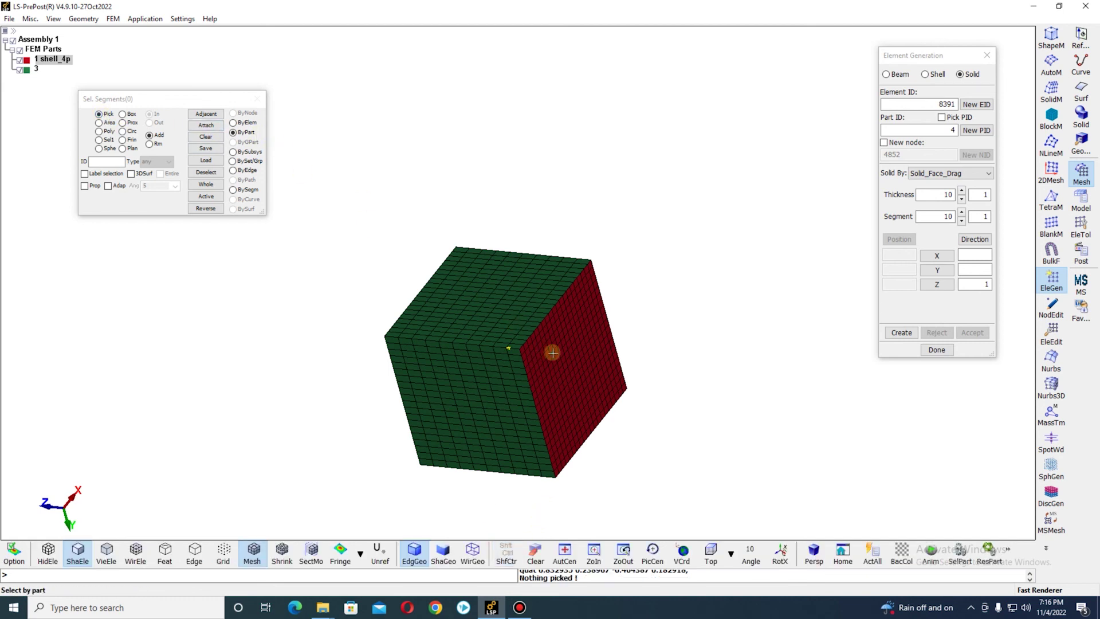
pyautogui.scroll(-3, 561, 399)
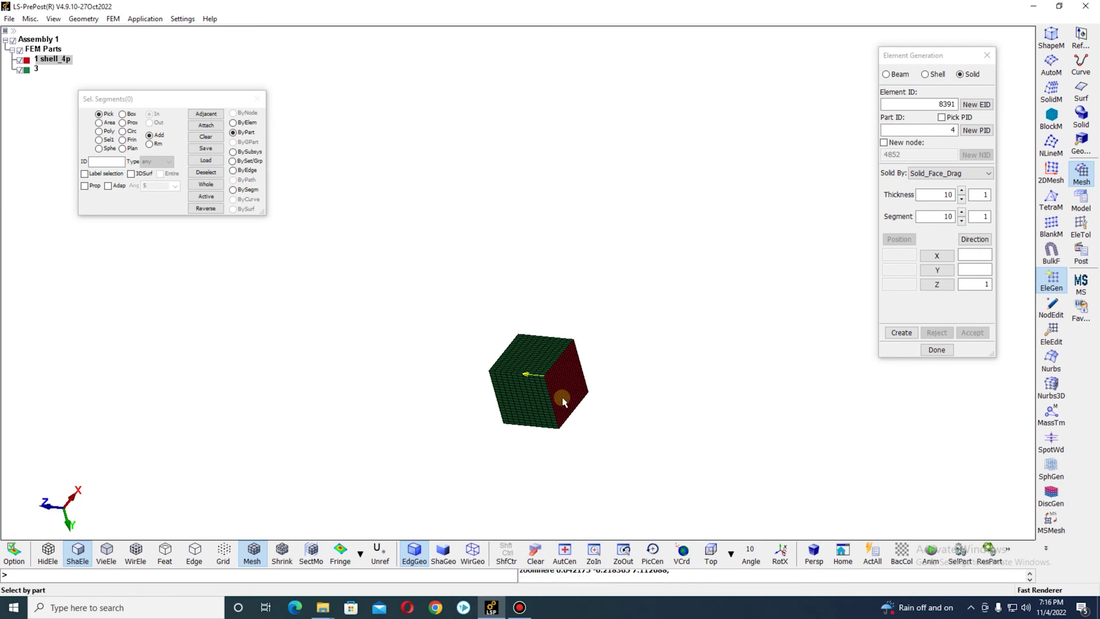
pyautogui.scroll(4, 563, 402)
pyautogui.click(556, 340)
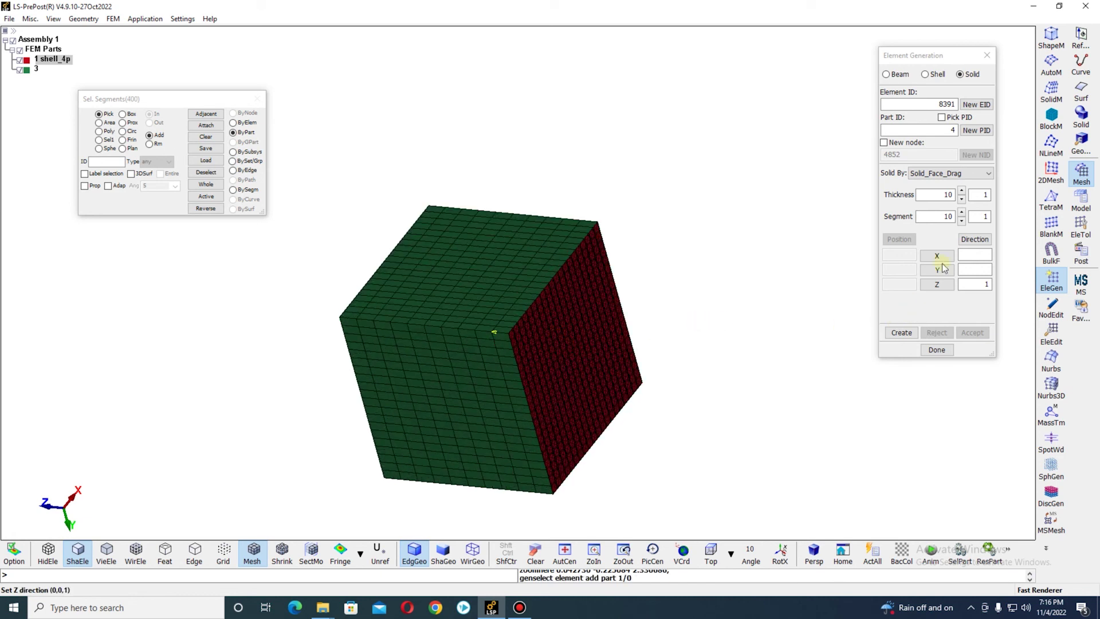
# Set the drag thickness to 17 and generate a preview of the solid mesh.
pyautogui.click(961, 191)
pyautogui.click(961, 191)
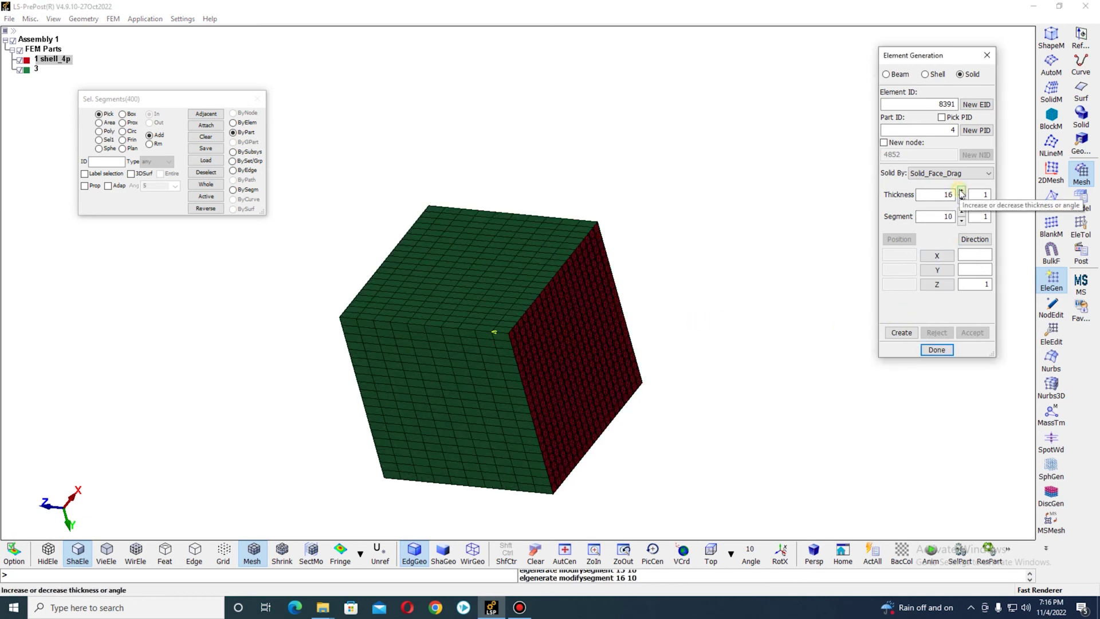
pyautogui.click(901, 333)
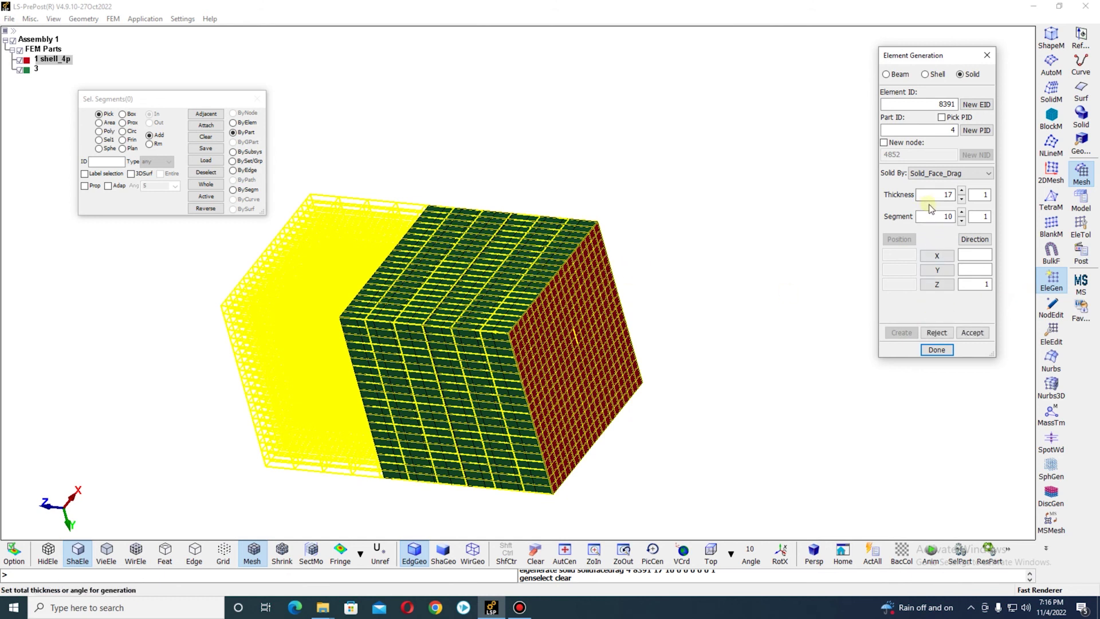
# Reverse the previewed drag by setting the Z component of its direction to -1.
pyautogui.click(977, 284)
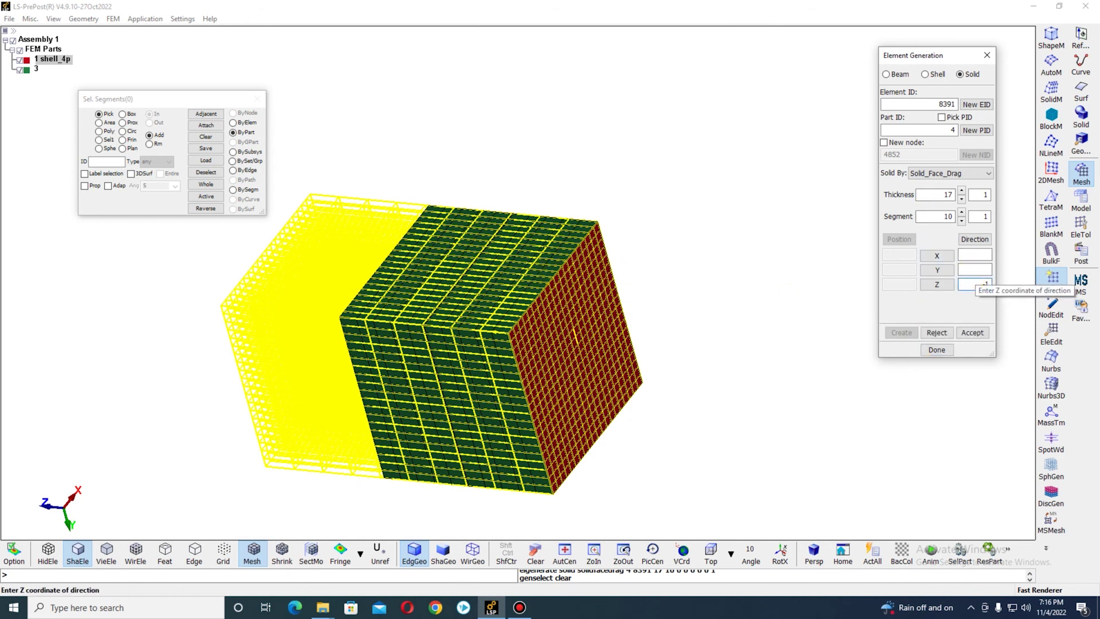
pyautogui.write('-1')
pyautogui.press('Return')
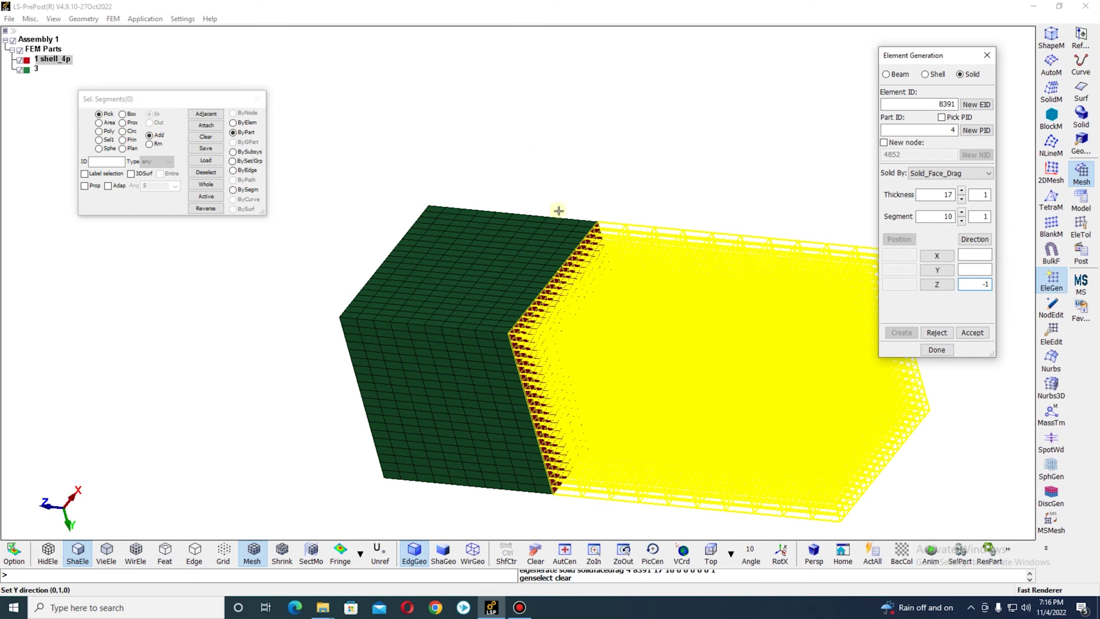
pyautogui.scroll(-2, 665, 289)
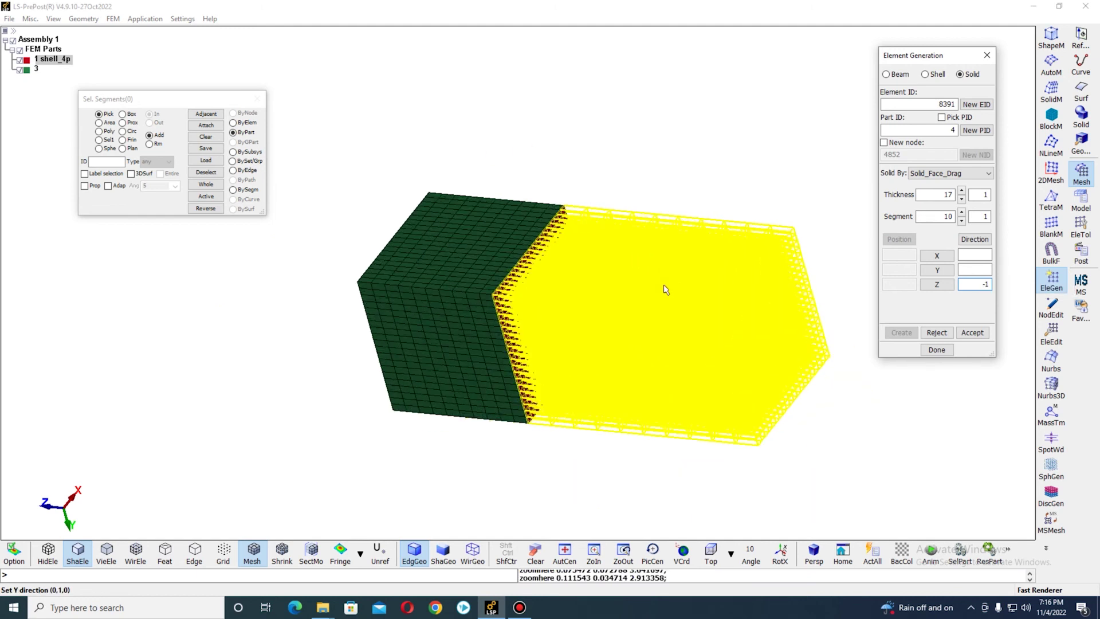
# Set the drag thickness to 25 with 25 segments, accept the solid mesh, and finish element generation.
pyautogui.click(961, 191)
pyautogui.click(961, 191)
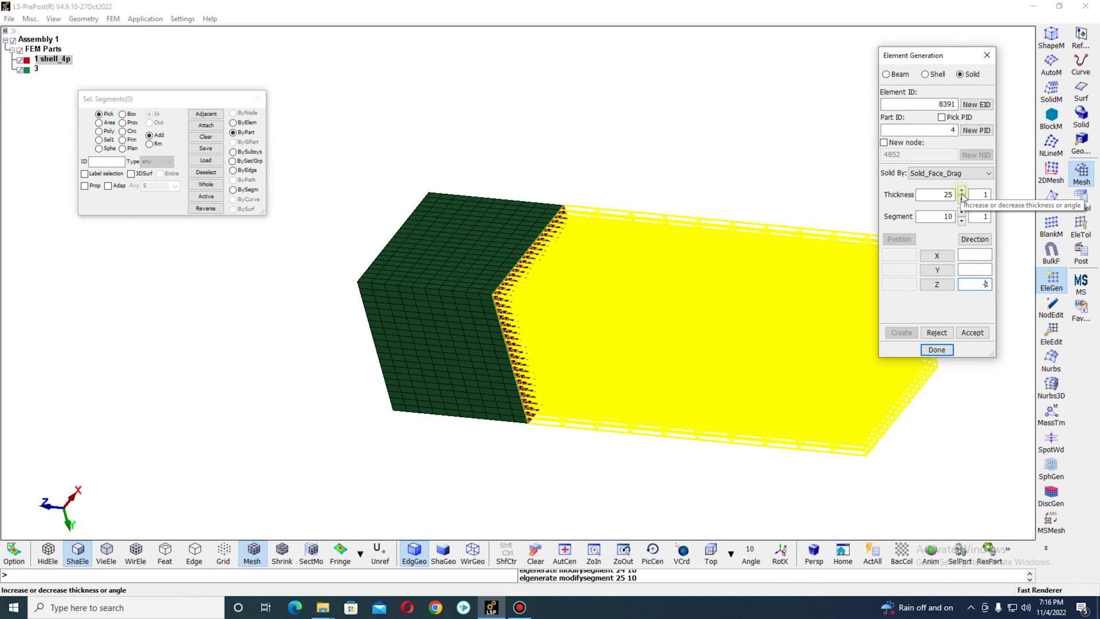
pyautogui.click(962, 213)
pyautogui.click(961, 213)
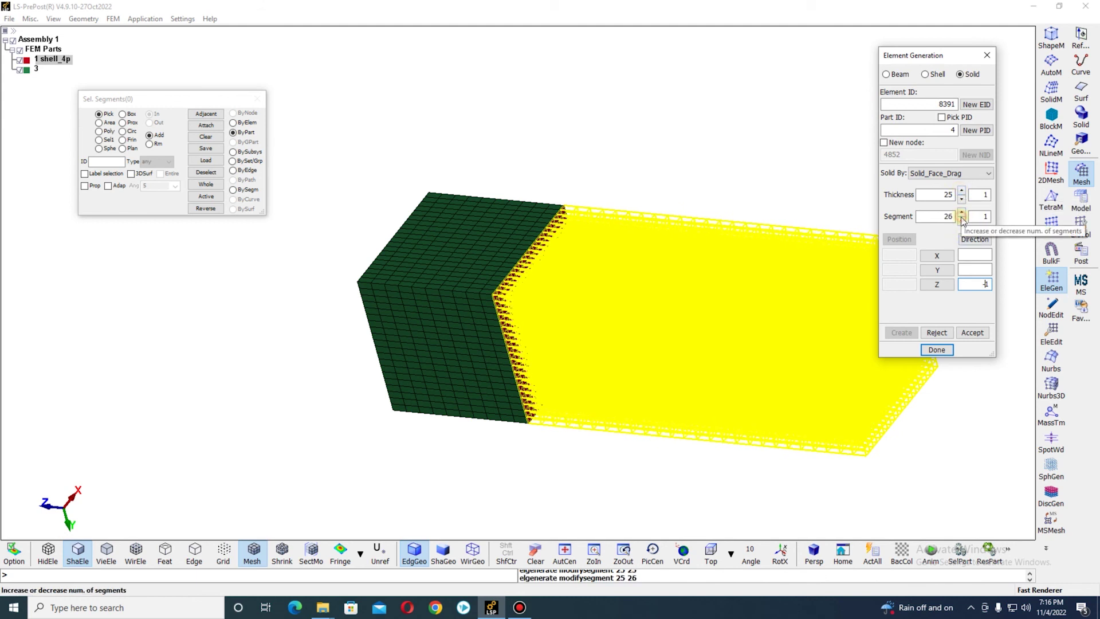
pyautogui.click(961, 220)
pyautogui.click(973, 332)
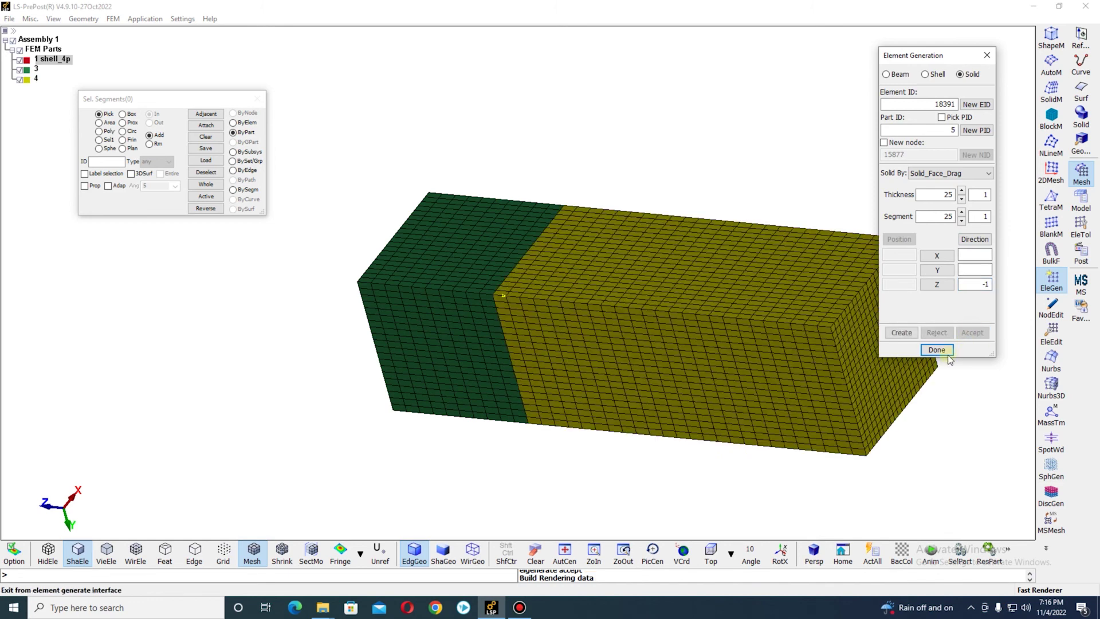
pyautogui.click(934, 349)
# Delete the green solid part 3 from the model.
pyautogui.keyDown('shift'); pyautogui.moveTo(516, 452); pyautogui.dragTo(290, 161); pyautogui.keyUp('shift')
pyautogui.click(37, 70)
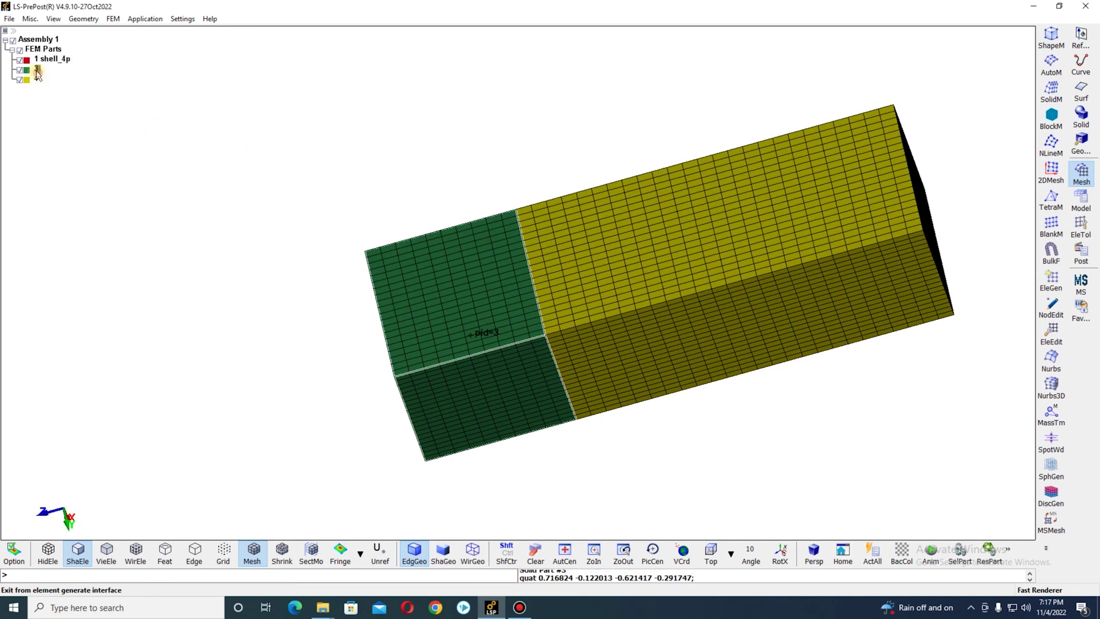
pyautogui.click(46, 80)
pyautogui.rightClick(36, 69)
pyautogui.click(57, 94)
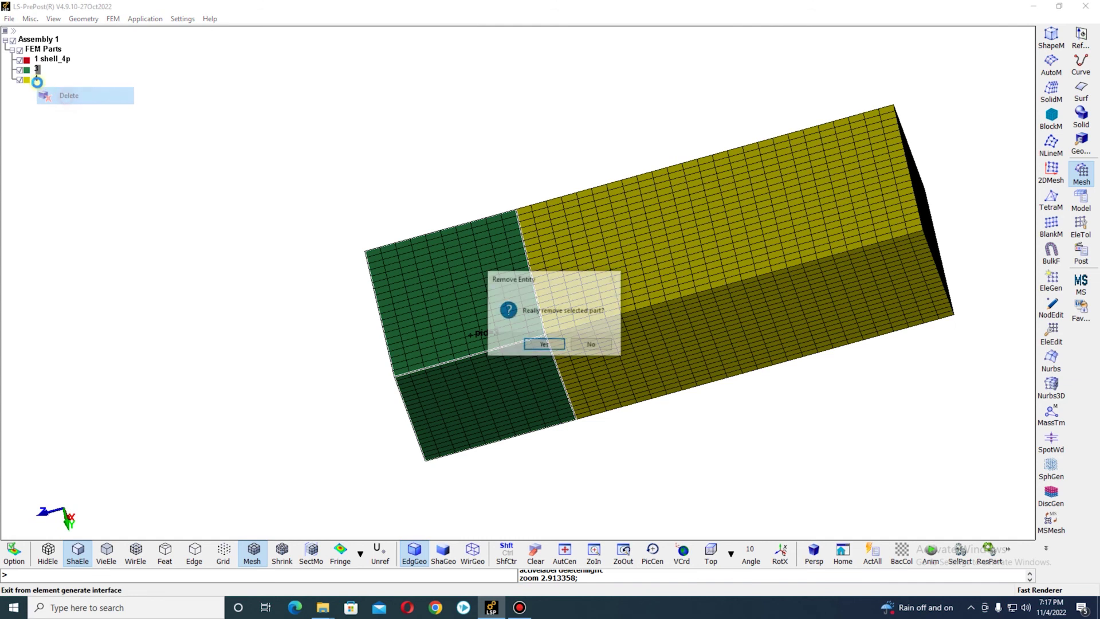
pyautogui.click(547, 340)
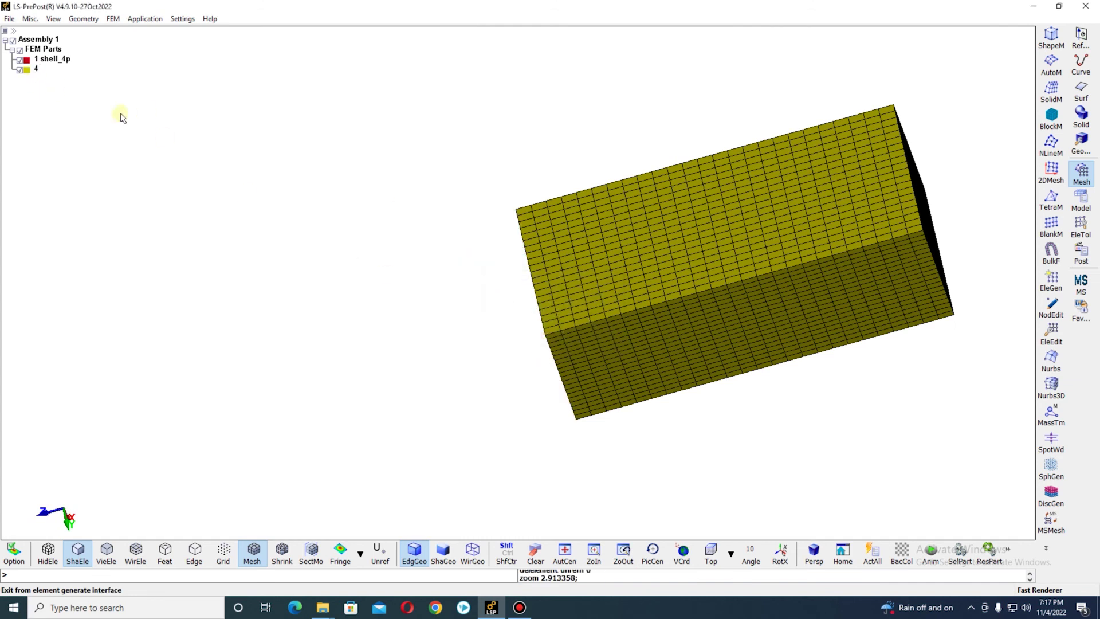
# Hide solid part 4 to inspect the base shell, and show the part again.
pyautogui.click(35, 73)
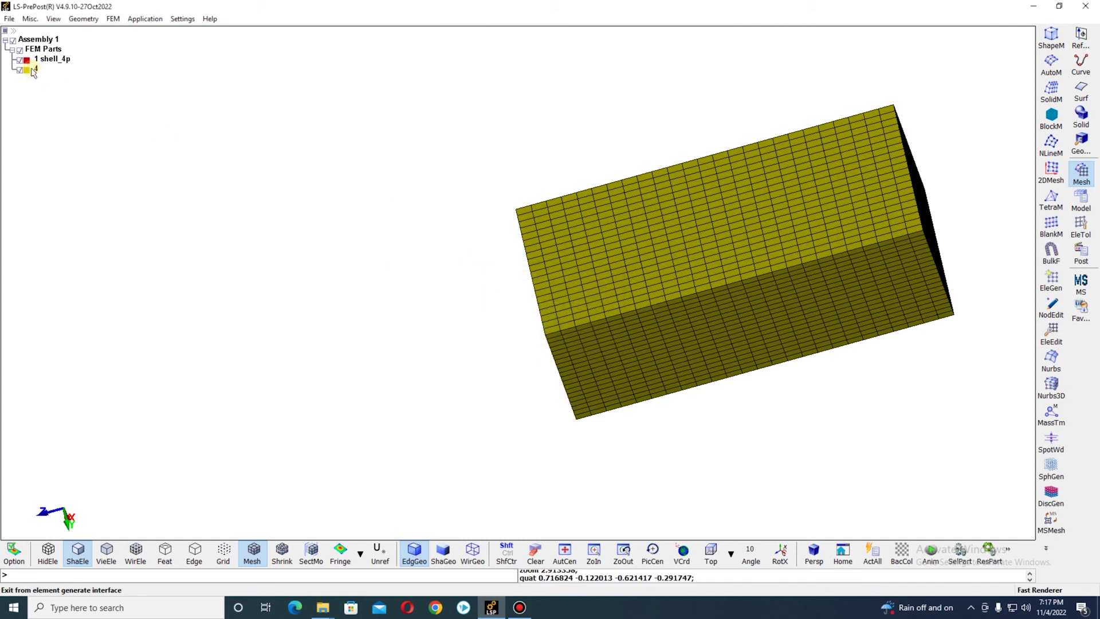
pyautogui.moveTo(28, 69); pyautogui.dragTo(29, 74)
pyautogui.click(28, 74)
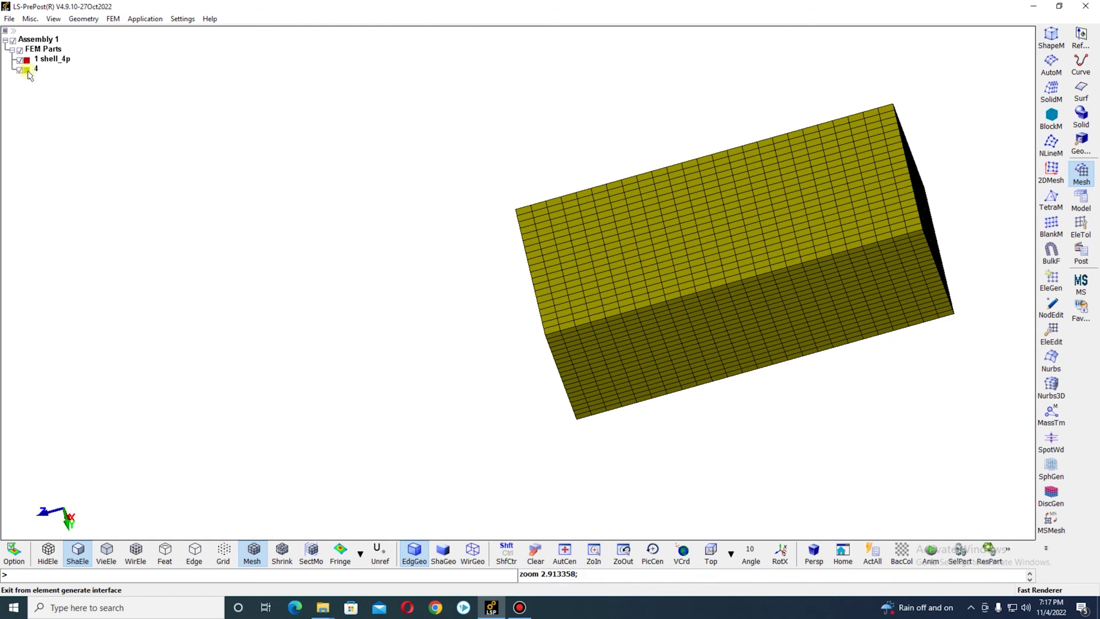
pyautogui.click(506, 551)
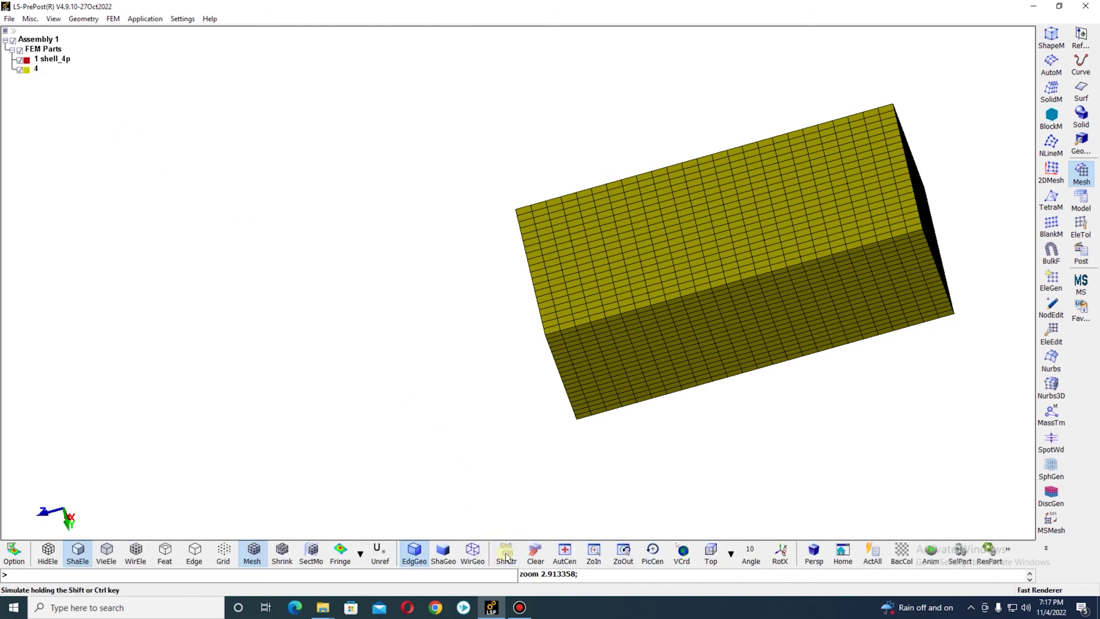
pyautogui.click(20, 70)
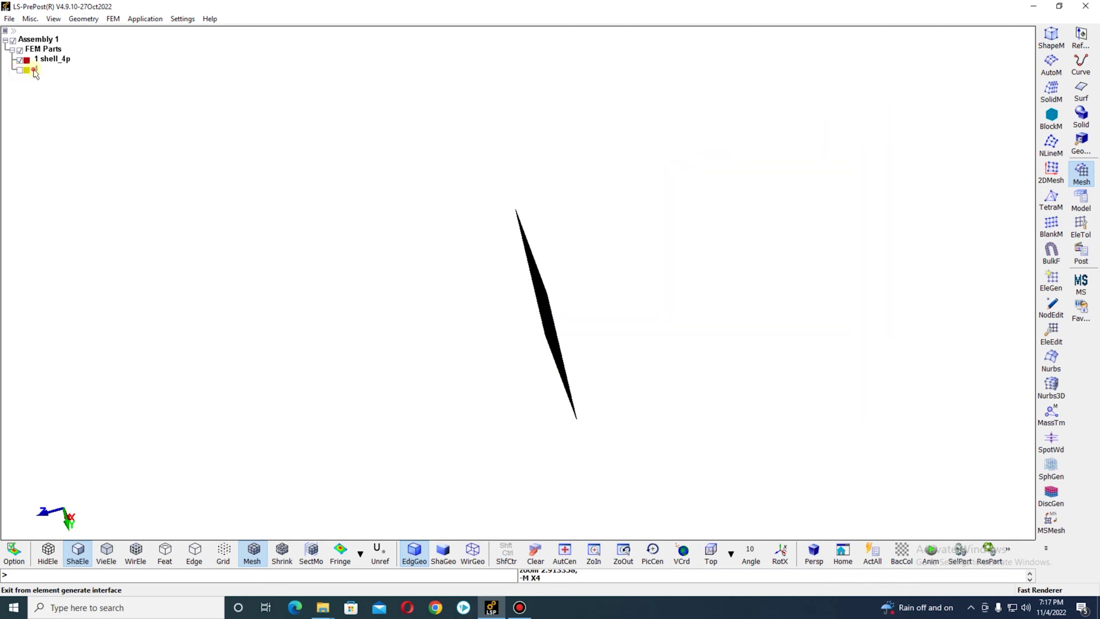
pyautogui.click(24, 72)
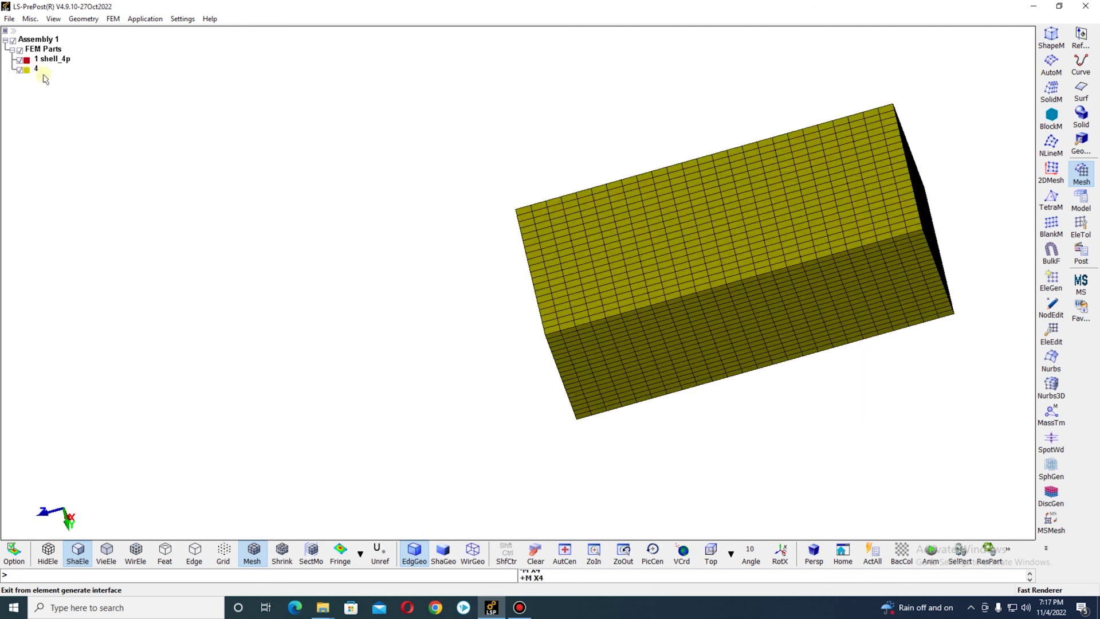
# Delete the solid part 4 and fit the remaining shell in the top view.
pyautogui.rightClick(36, 69)
pyautogui.click(71, 97)
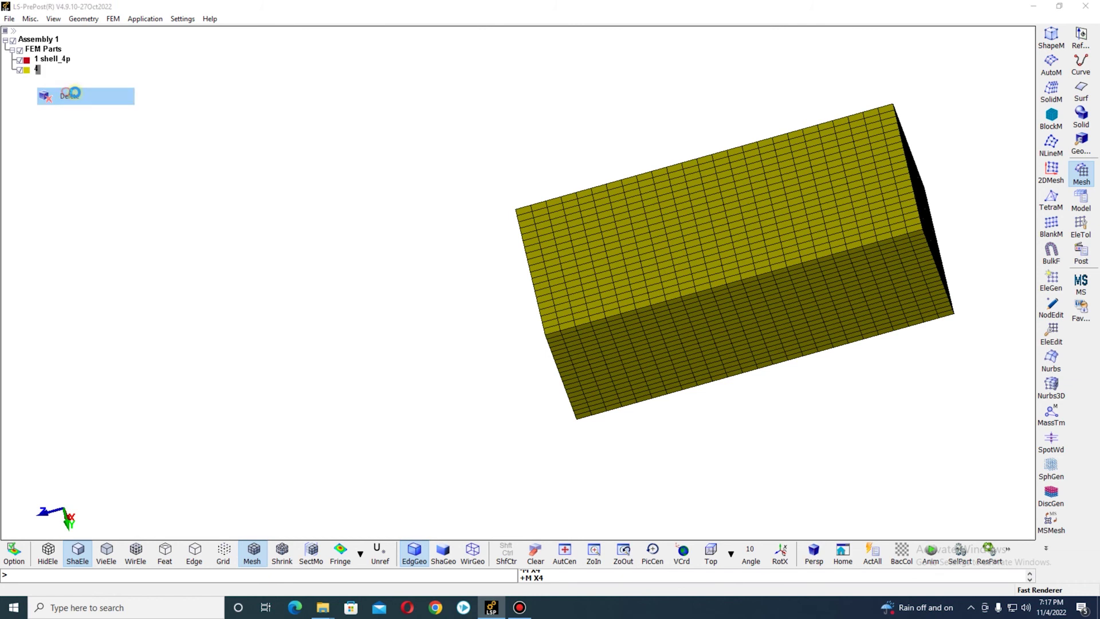
pyautogui.click(547, 342)
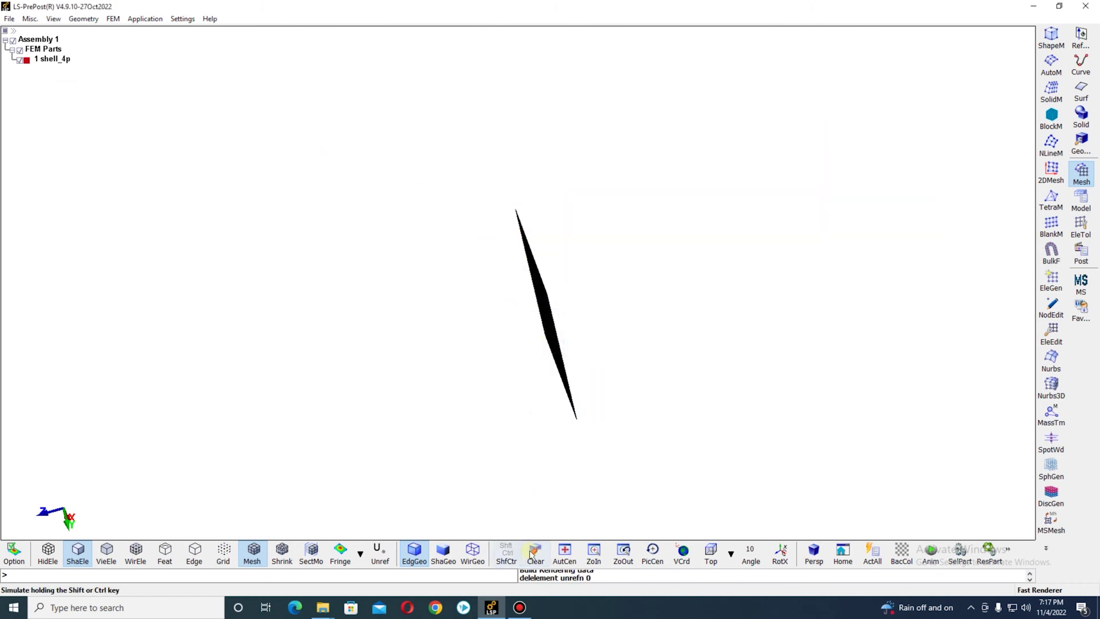
pyautogui.click(564, 552)
pyautogui.click(714, 556)
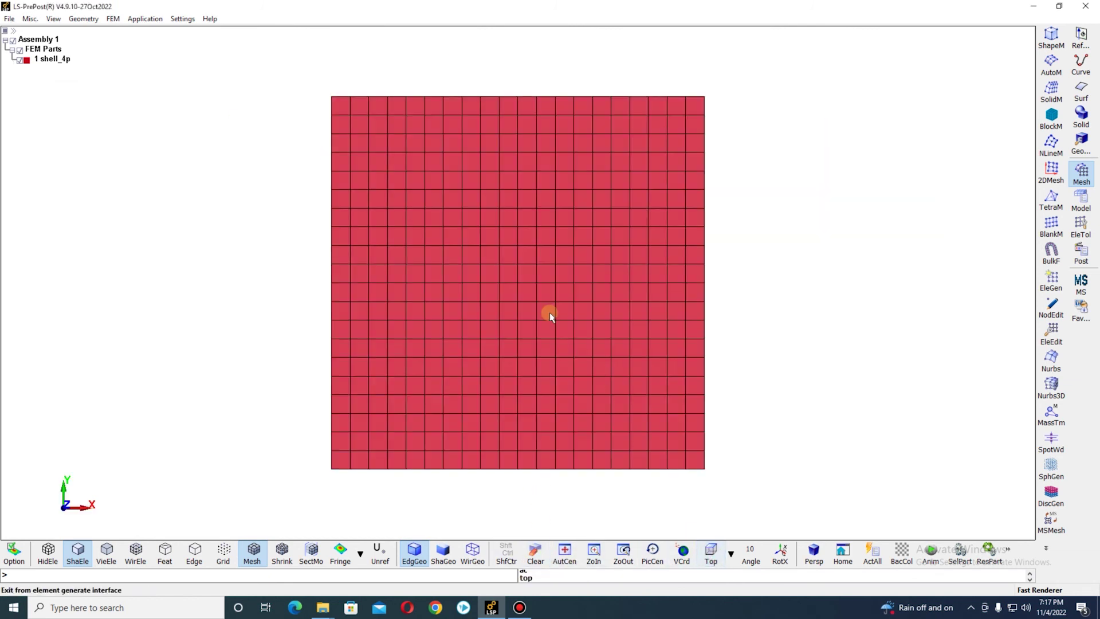
# Open the Shape Mesher beside the tilted shell mesh and examine which entity types it offers for meshing.
pyautogui.click(499, 544)
pyautogui.moveTo(539, 356); pyautogui.dragTo(959, 48)
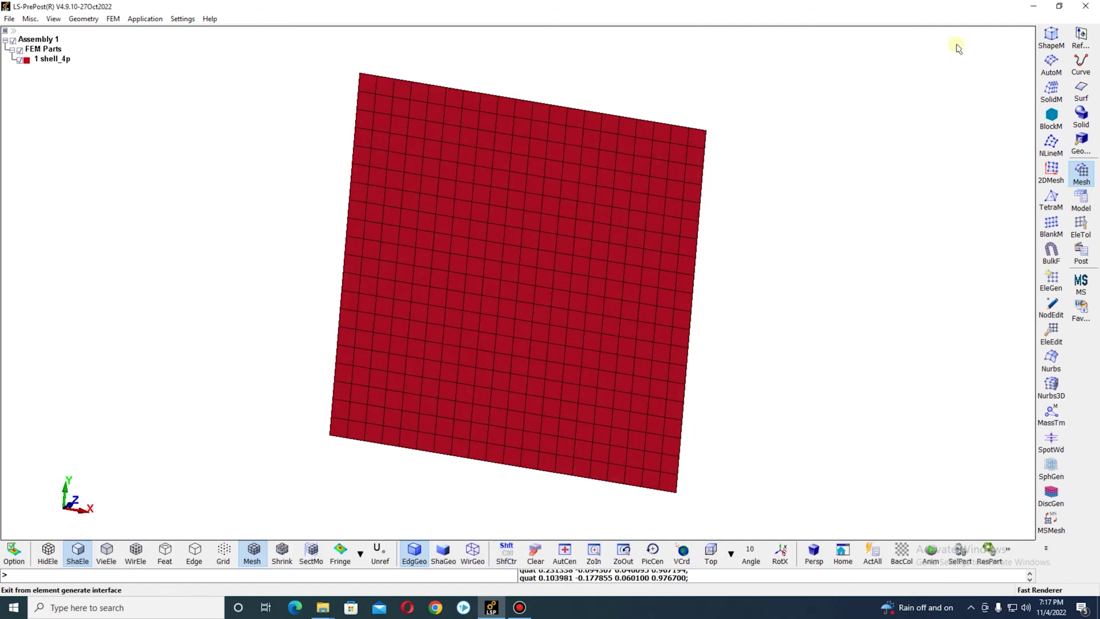
pyautogui.click(1046, 41)
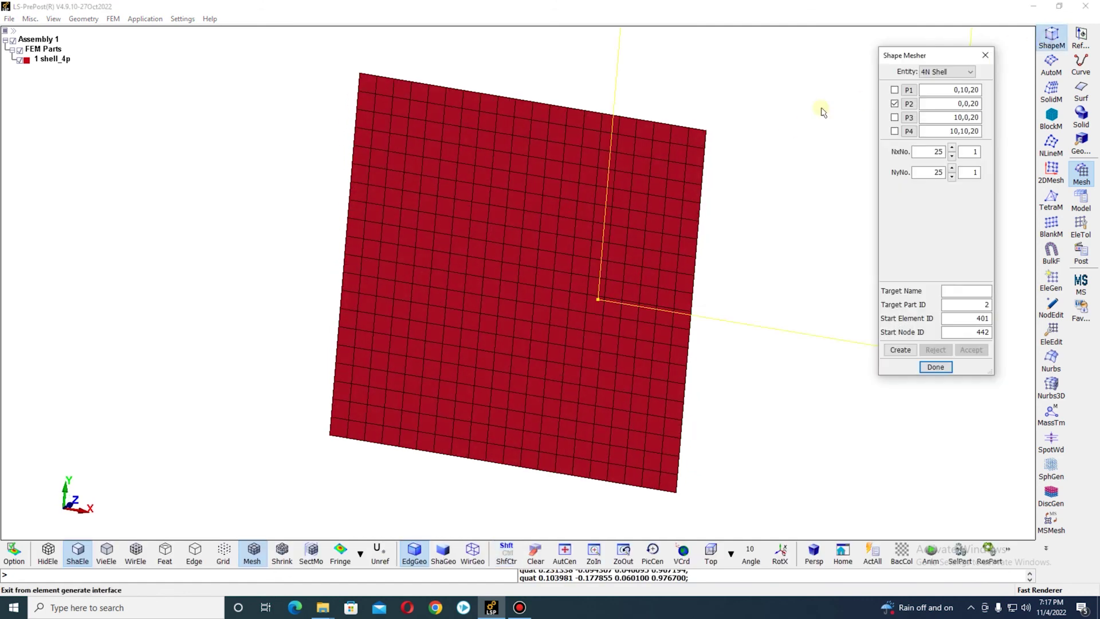
pyautogui.click(938, 72)
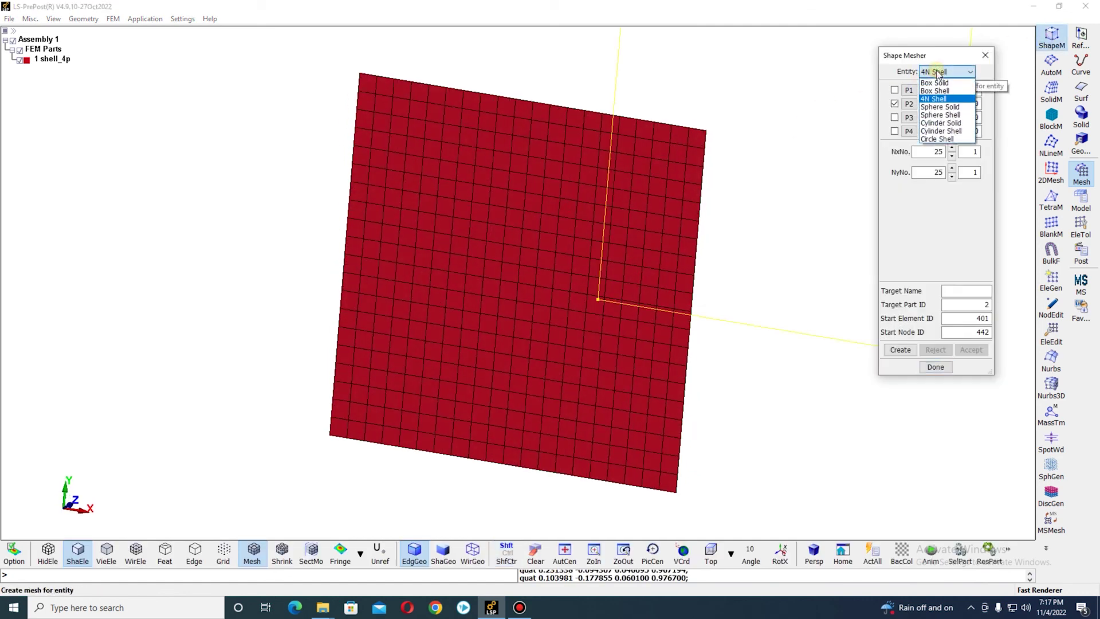
pyautogui.click(925, 61)
pyautogui.moveTo(899, 58); pyautogui.dragTo(817, 59)
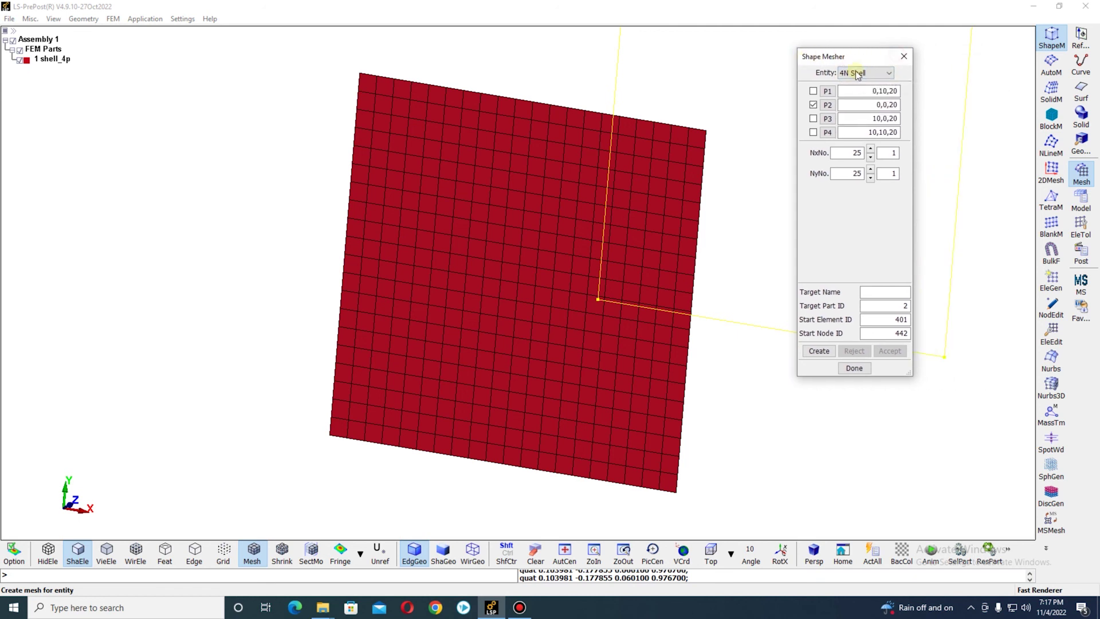
pyautogui.click(862, 73)
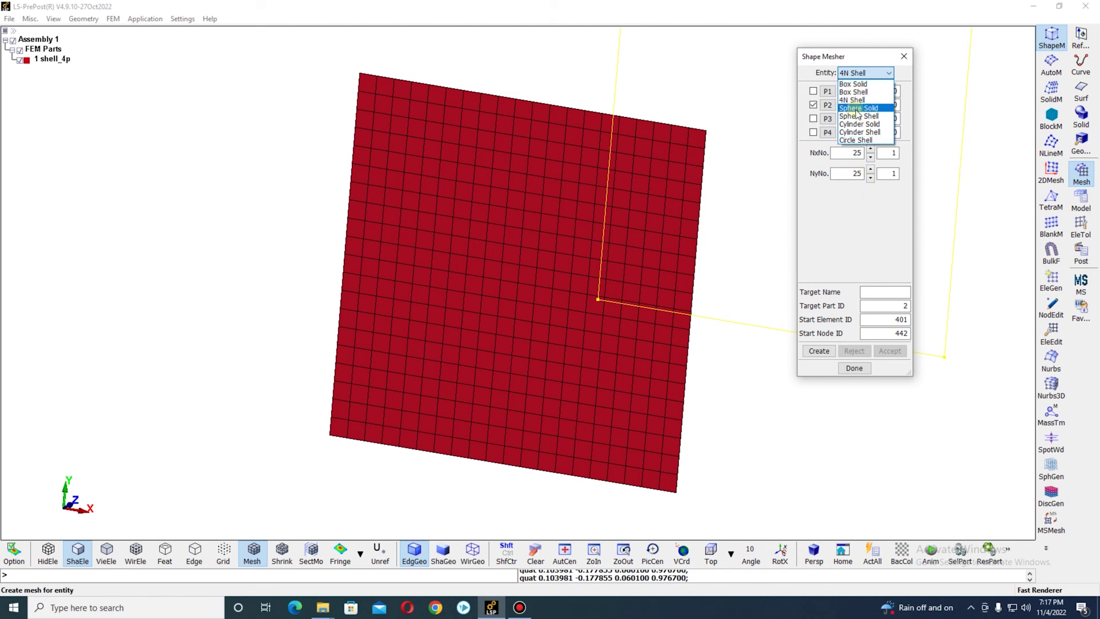
pyautogui.click(863, 212)
pyautogui.moveTo(830, 64); pyautogui.dragTo(869, 73)
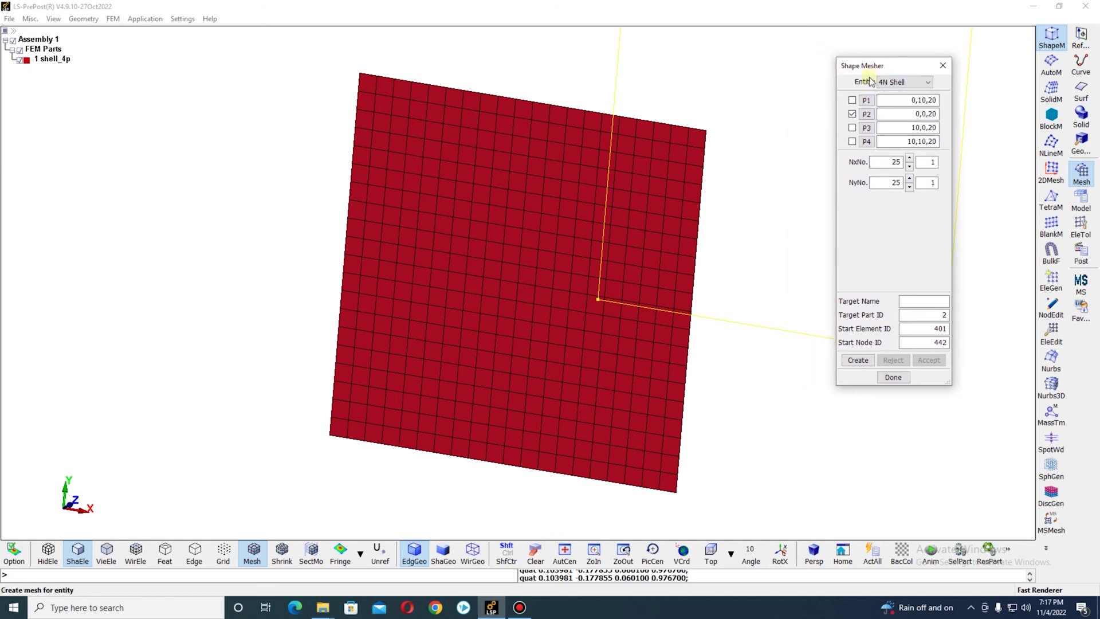